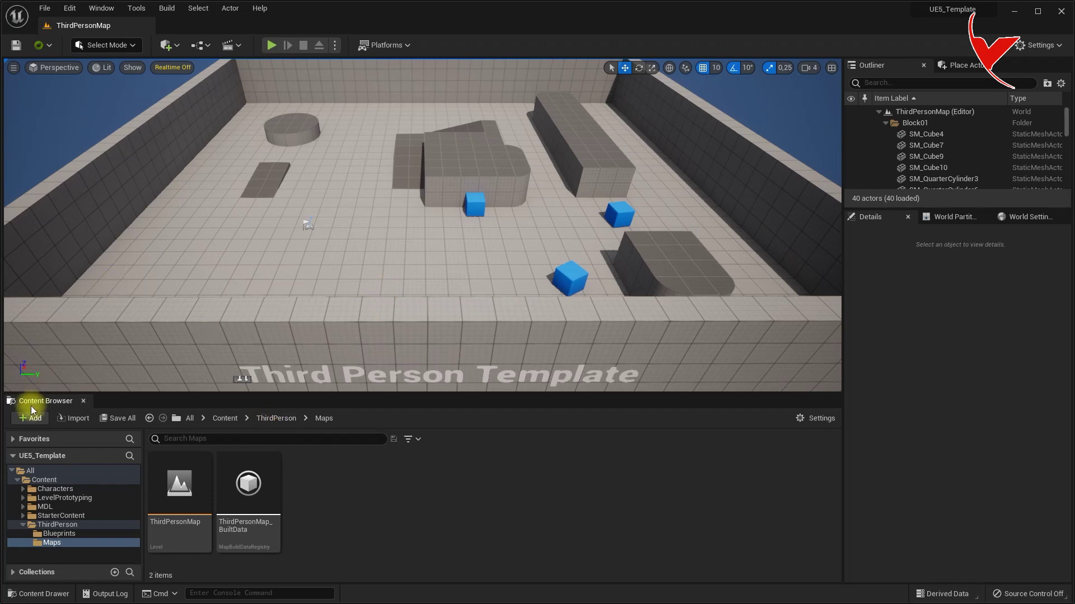
Preview the Third Person template pack, then close the dialog without adding it.
click(29, 418)
click(70, 10)
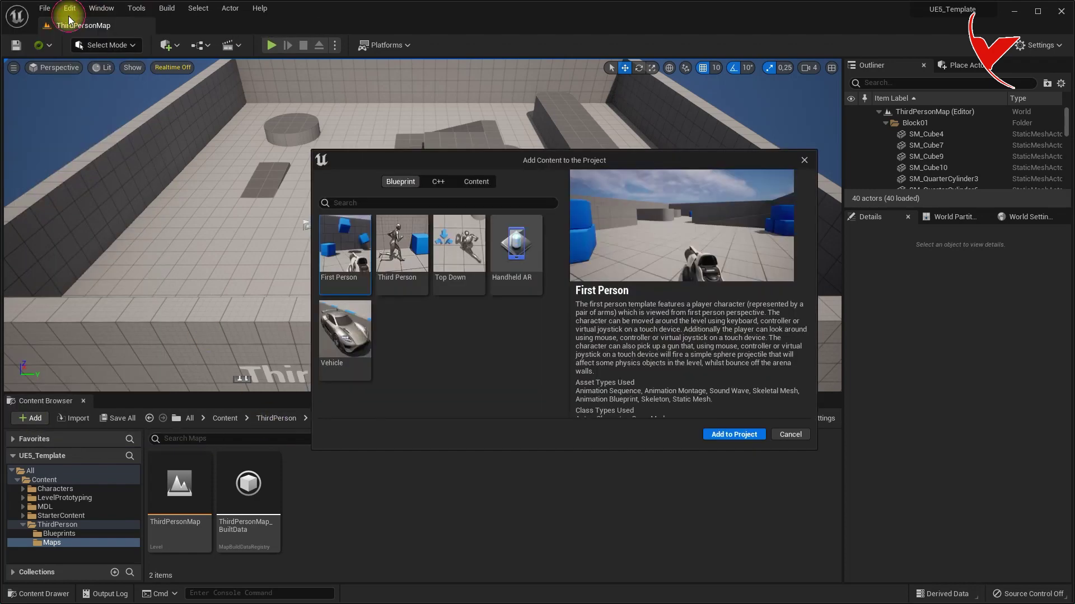
click(407, 273)
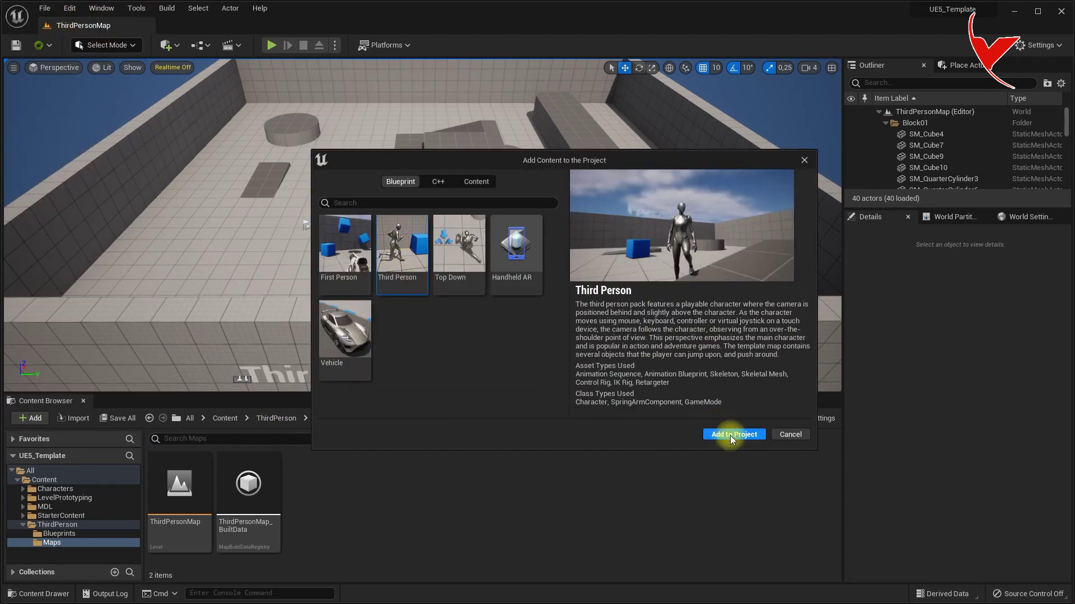
click(798, 438)
Open BP_ThirdPersonCharacter from Content > ThirdPerson > Blueprints.
click(235, 419)
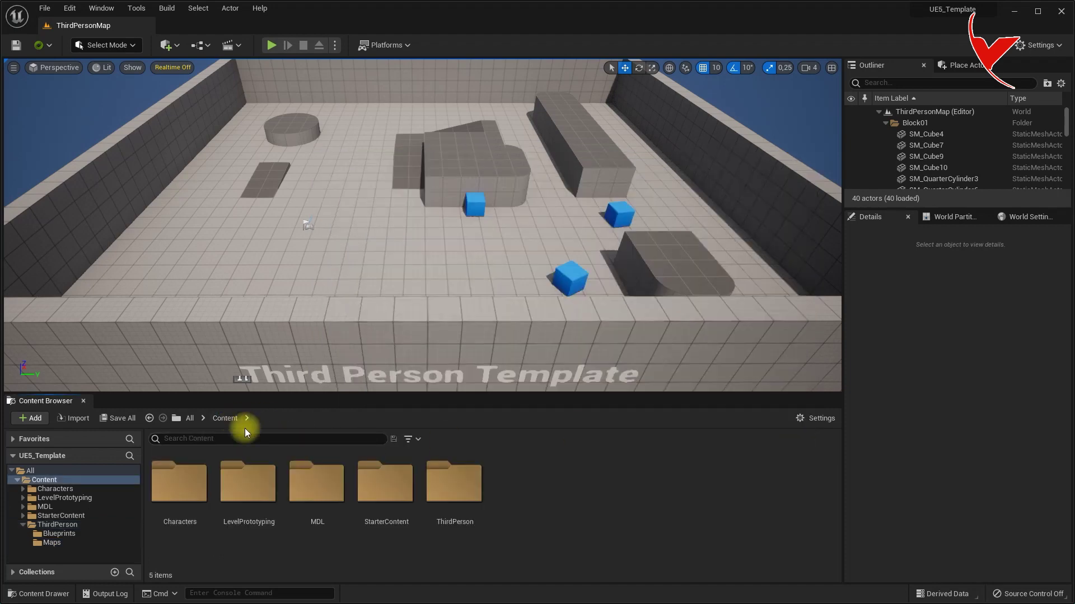
double_click(450, 488)
double_click(185, 486)
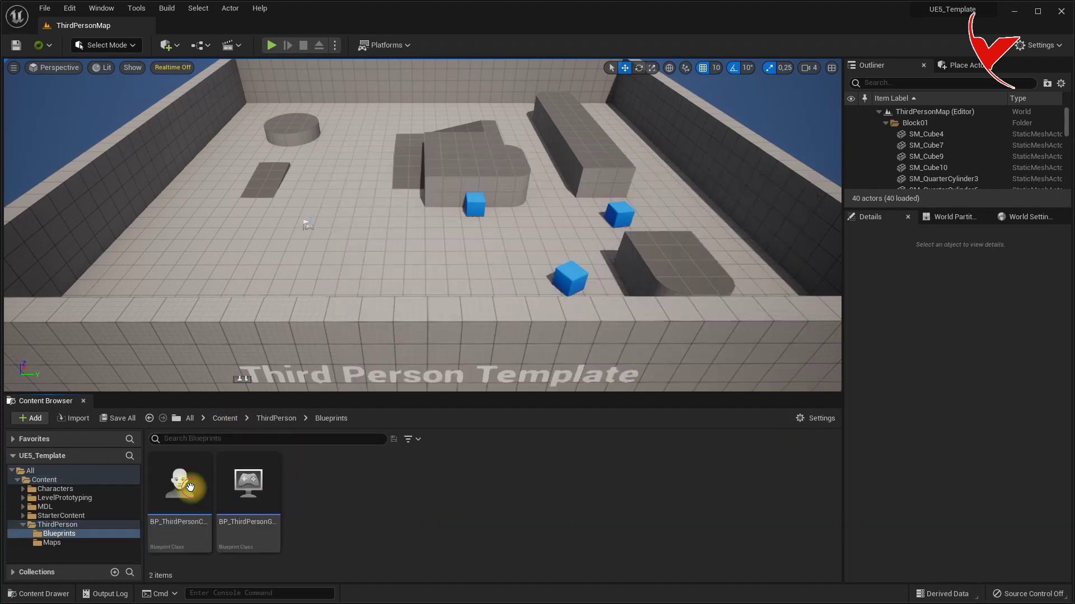
double_click(191, 492)
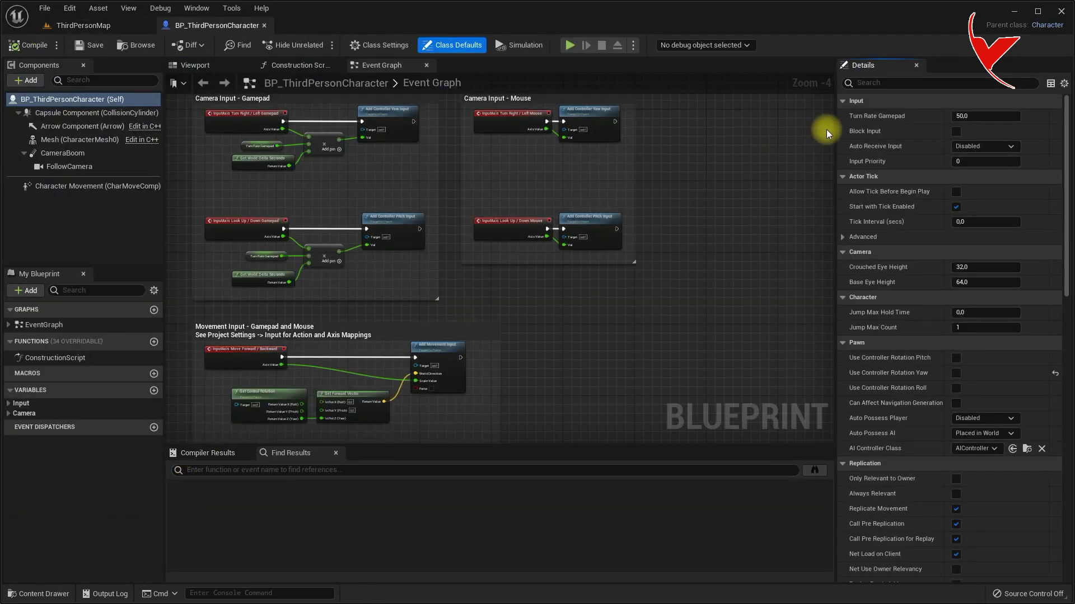
Collapse the Input, Actor Tick, Camera, Character and Pawn categories in Details.
click(843, 102)
click(843, 116)
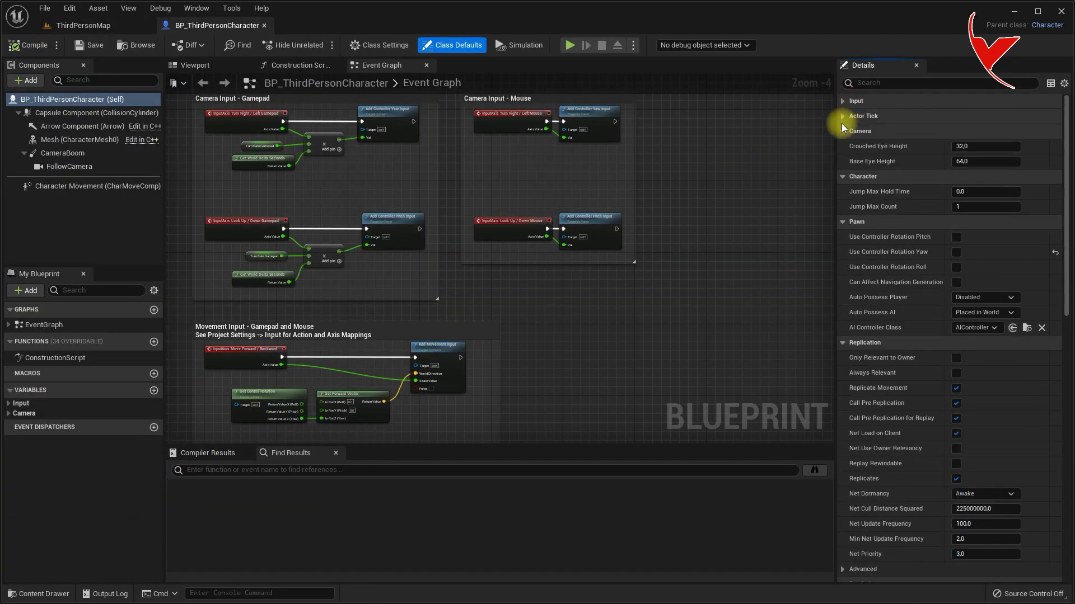
click(842, 131)
click(843, 146)
click(843, 162)
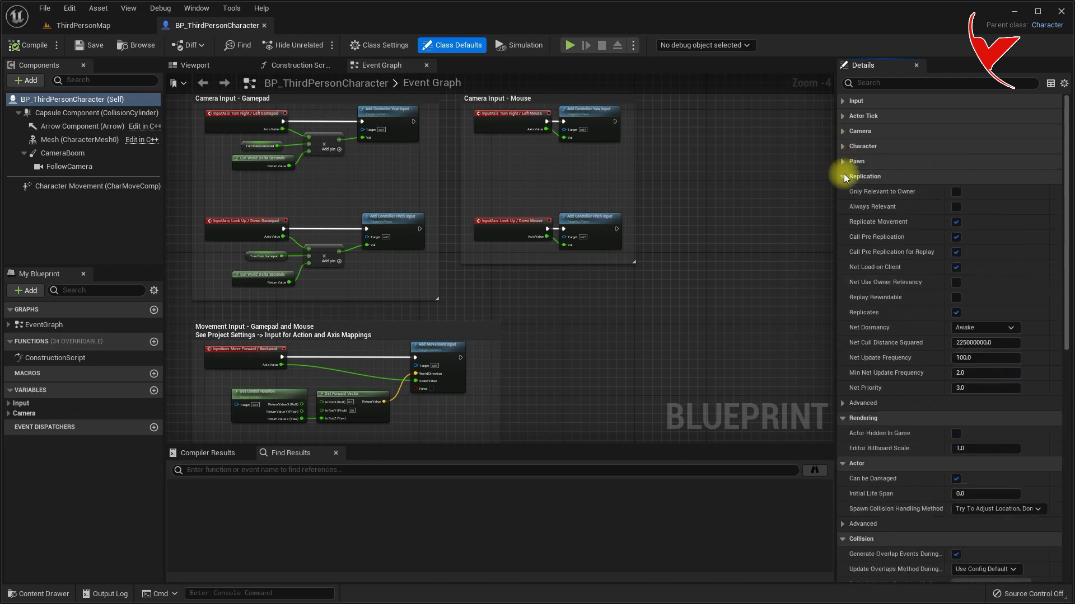
Expand the advanced Replication and Replicated Movement settings, then return to ThirdPersonMap.
click(843, 403)
click(843, 418)
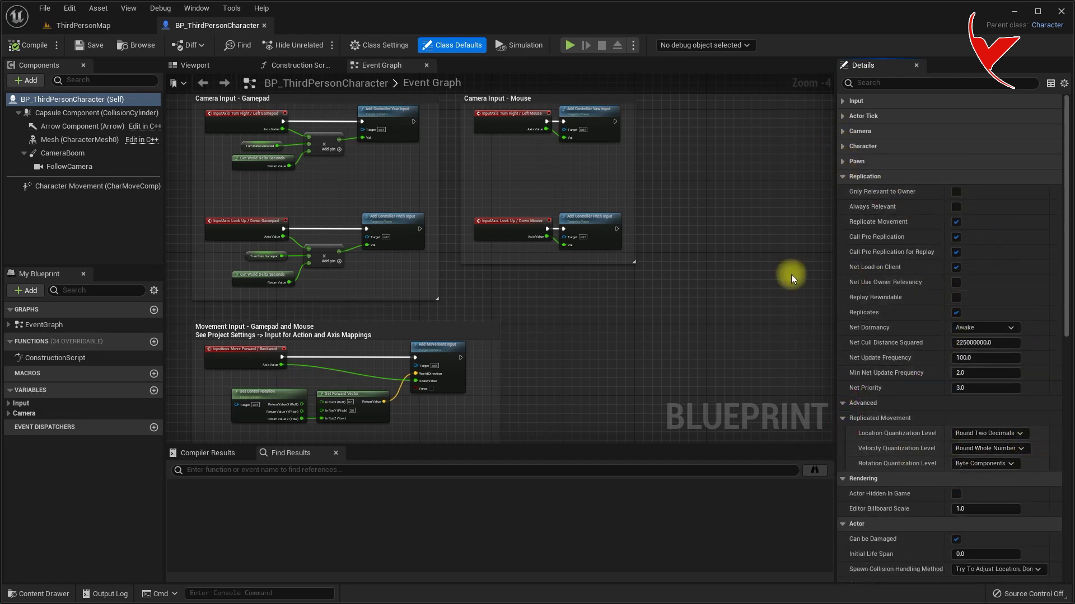
click(73, 26)
drag(395, 180, 394, 183)
Delete the front wall SM_Cube5, back wall SM_Cube6 and other wall pieces.
click(329, 271)
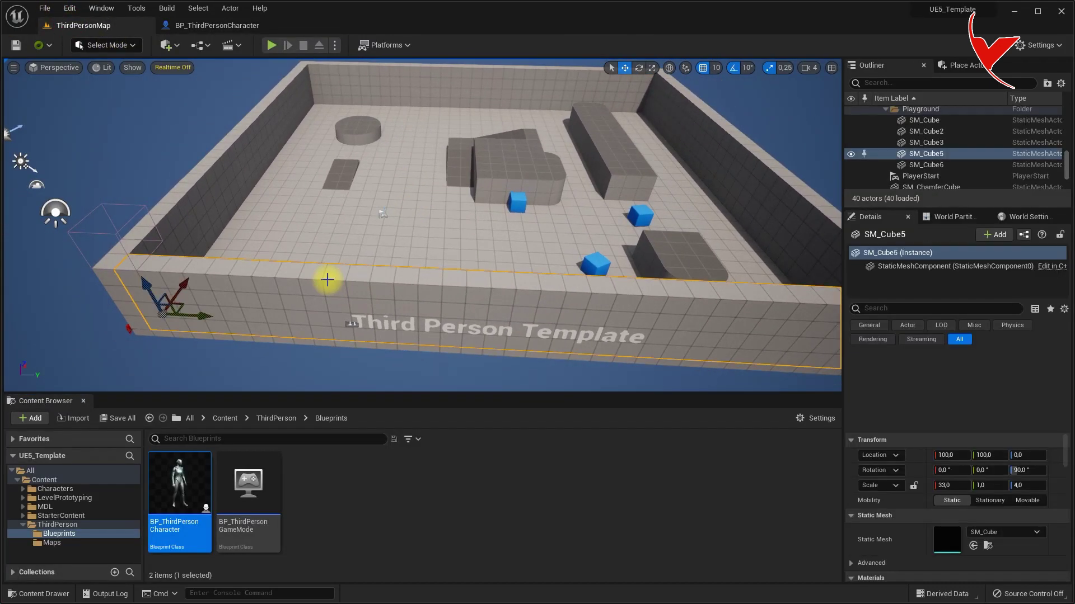
key(Delete)
click(288, 232)
key(Delete)
click(270, 180)
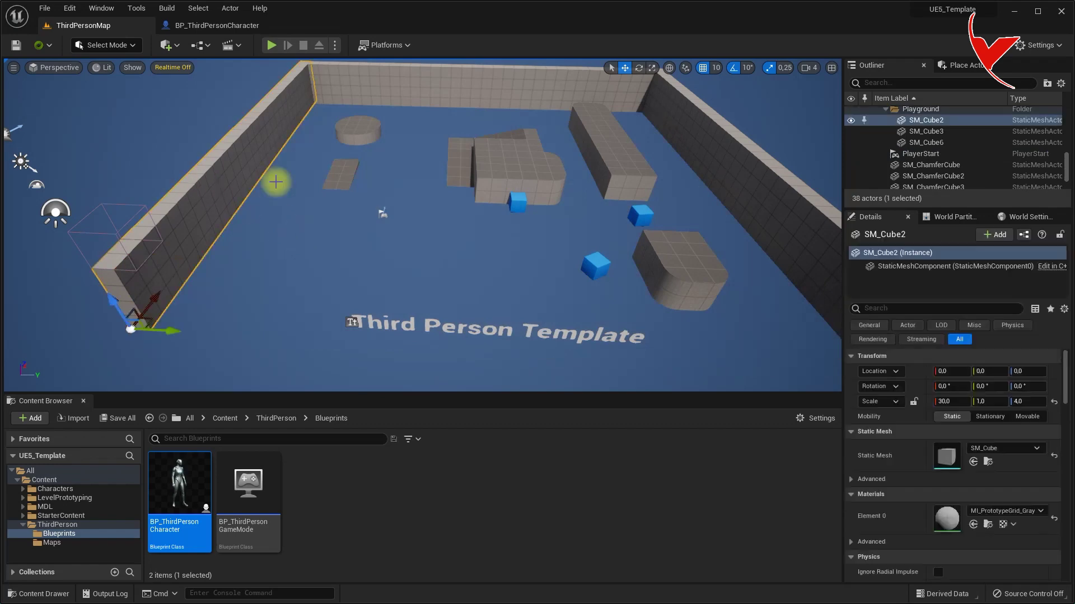
key(Delete)
click(414, 113)
key(Delete)
click(366, 127)
key(Delete)
Delete the Block01 and Block03 pieces from the level.
click(463, 149)
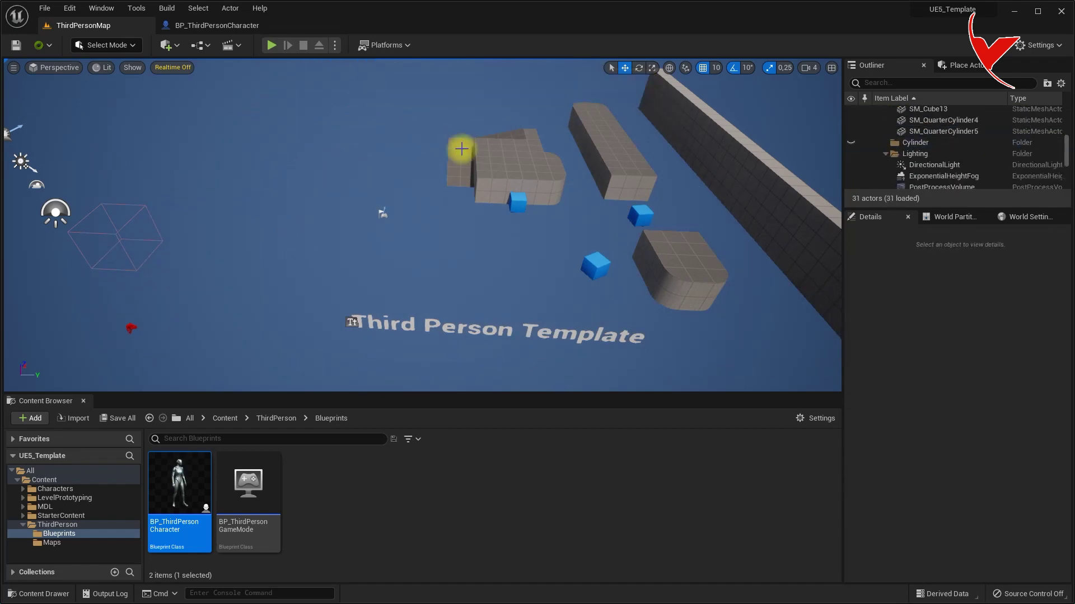
shift+click(921, 165)
key(Delete)
click(927, 128)
shift+click(932, 160)
key(Delete)
Delete the blue cubes, the Third Person Template text and the leftover block.
click(511, 202)
key(Delete)
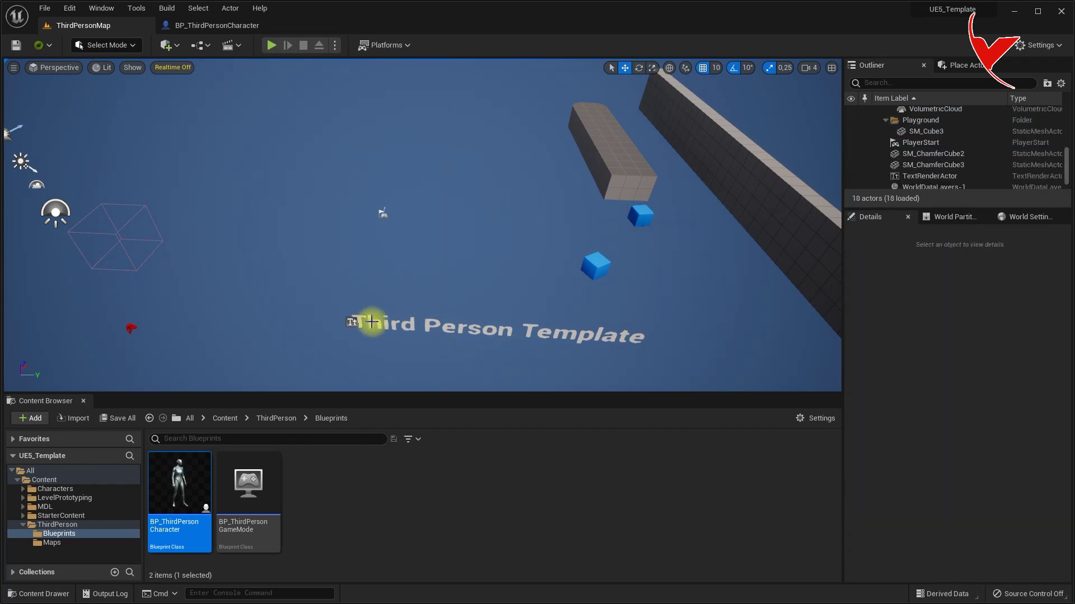
click(377, 319)
key(Delete)
click(623, 186)
key(Delete)
click(587, 116)
key(Delete)
Zoom in and select the PlayerStart.
scroll(313, 136, up, 3)
scroll(322, 133, up, 2)
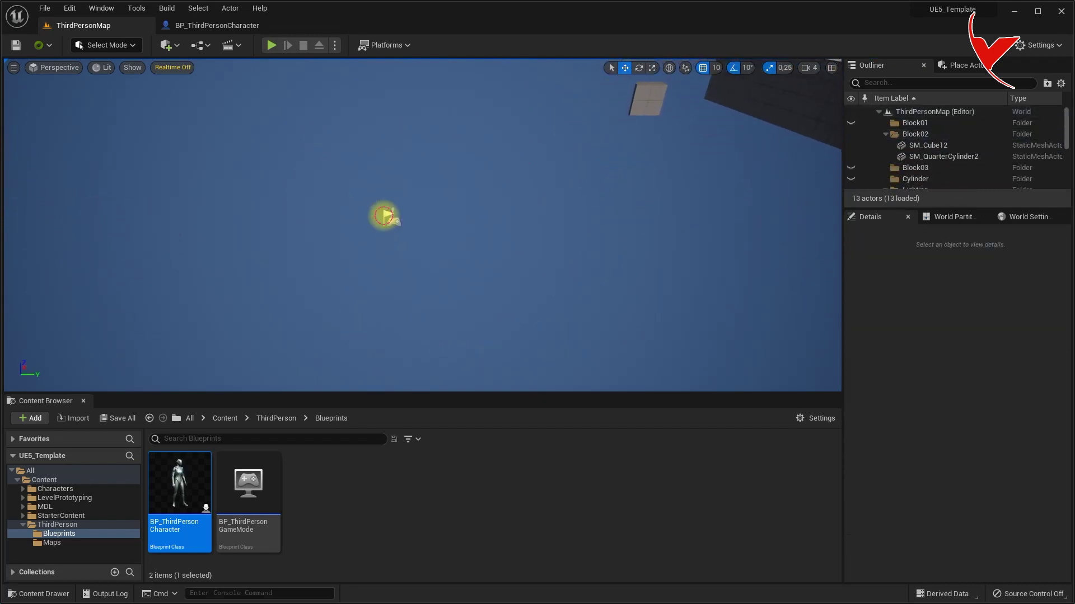
click(386, 218)
click(103, 46)
In Modeling Mode, place a 500 × 500 Box below the PlayerStart, then return to Select mode.
click(119, 110)
click(23, 91)
click(270, 134)
text(500)
click(288, 150)
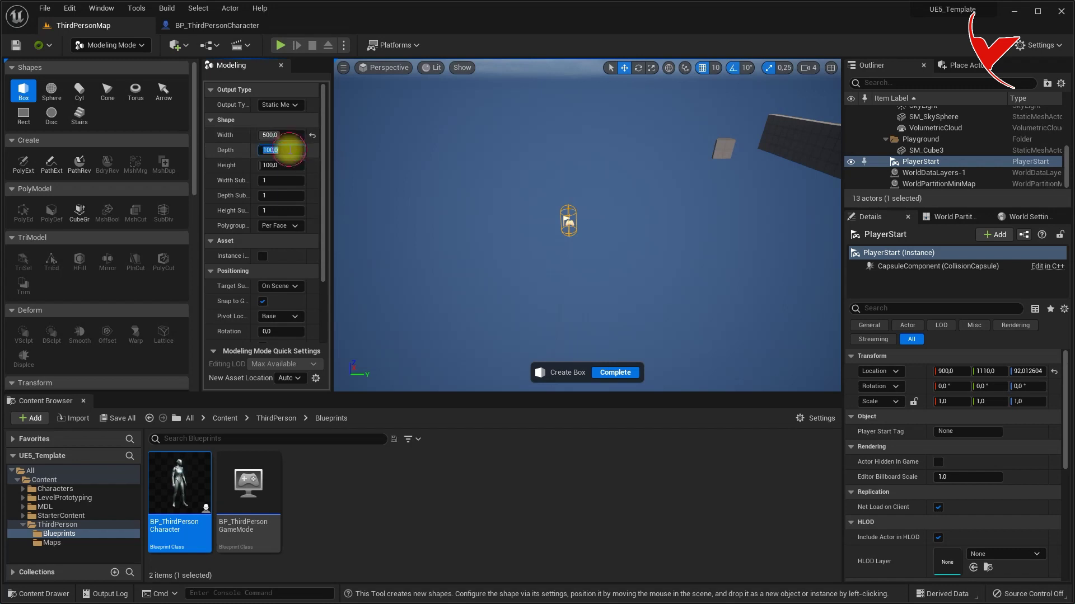
text(500)
key(Return)
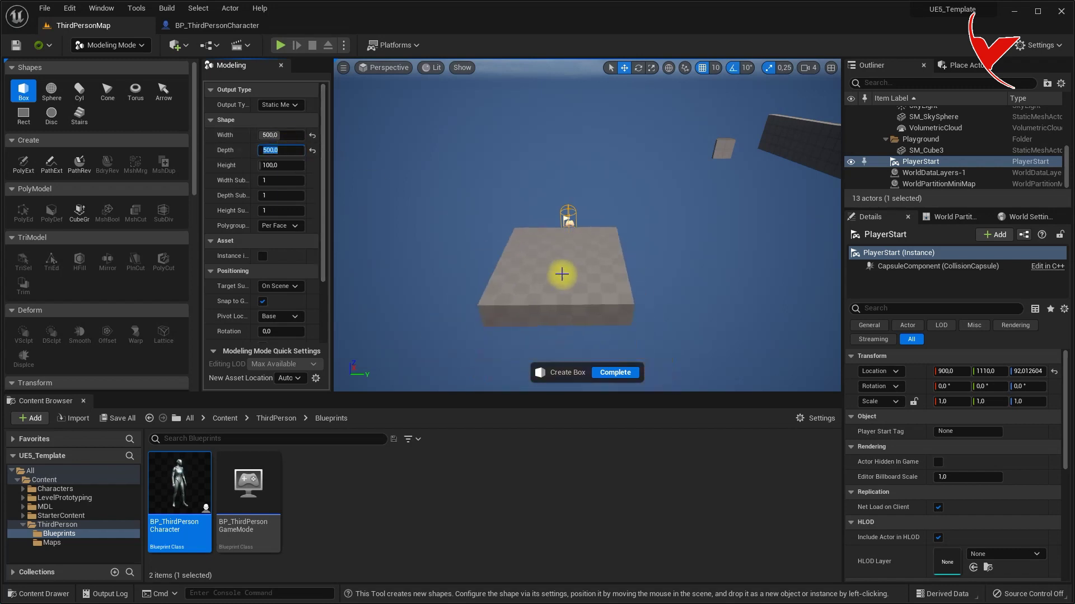
click(582, 283)
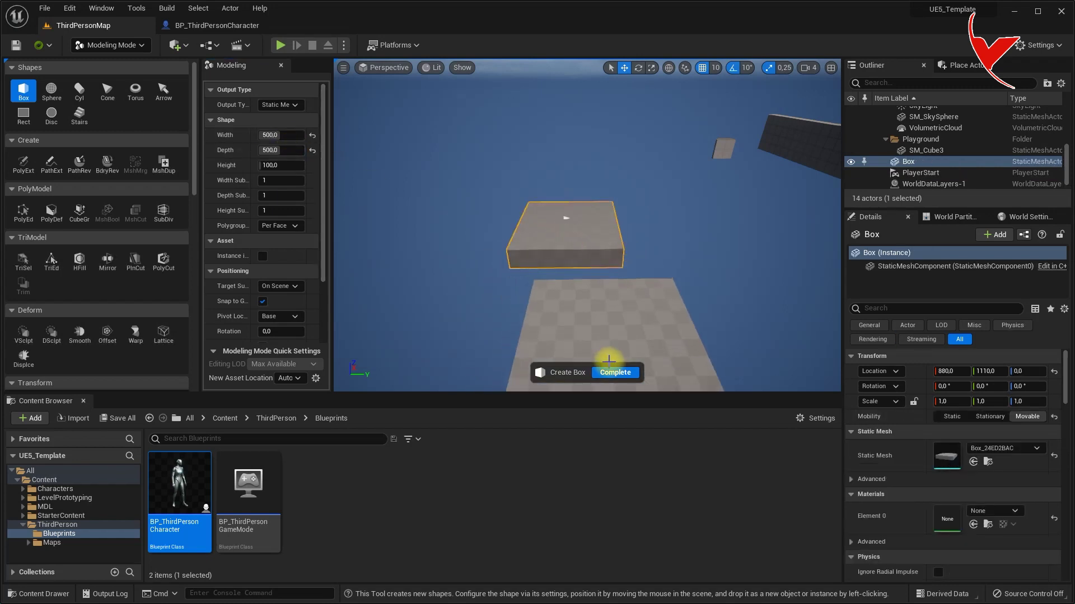
click(613, 372)
click(103, 44)
click(92, 69)
Set play to 2 players as Listen Server and launch in New Editor Window (PIE).
click(336, 50)
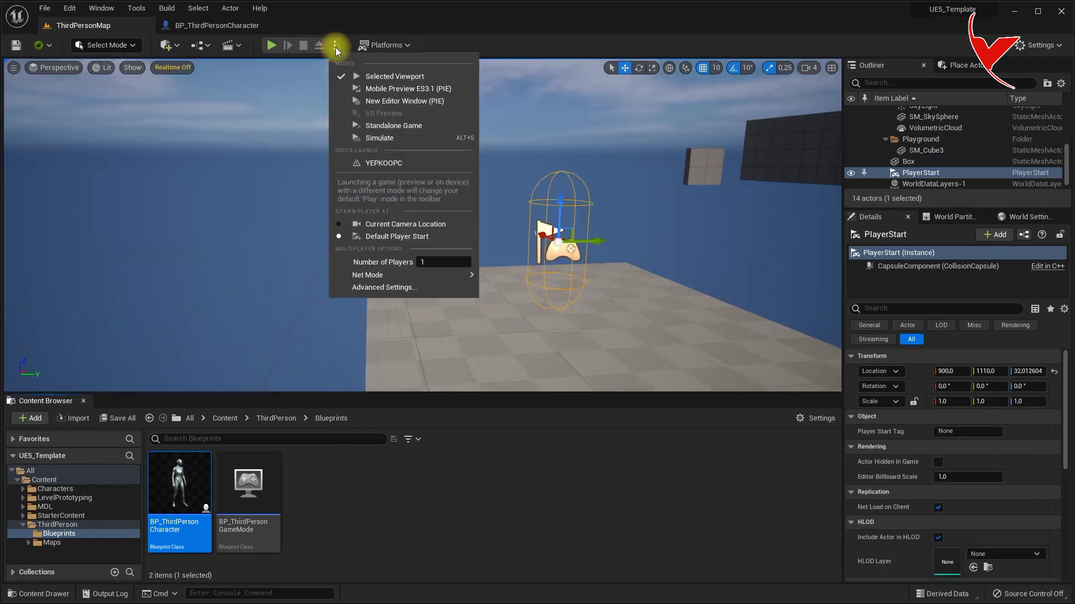
click(436, 263)
text(2)
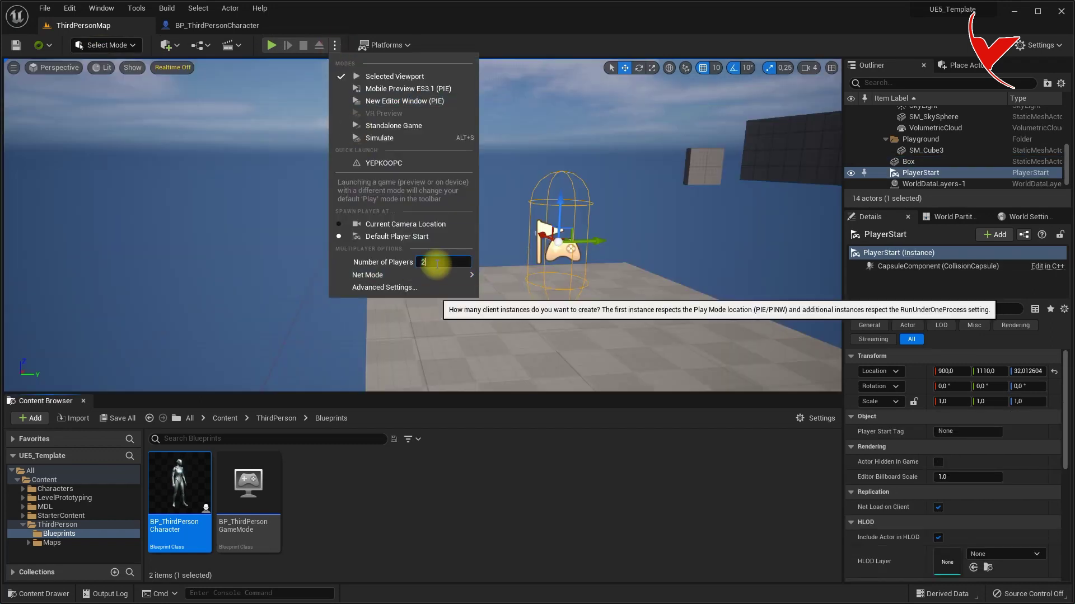
mouse_move(441, 274)
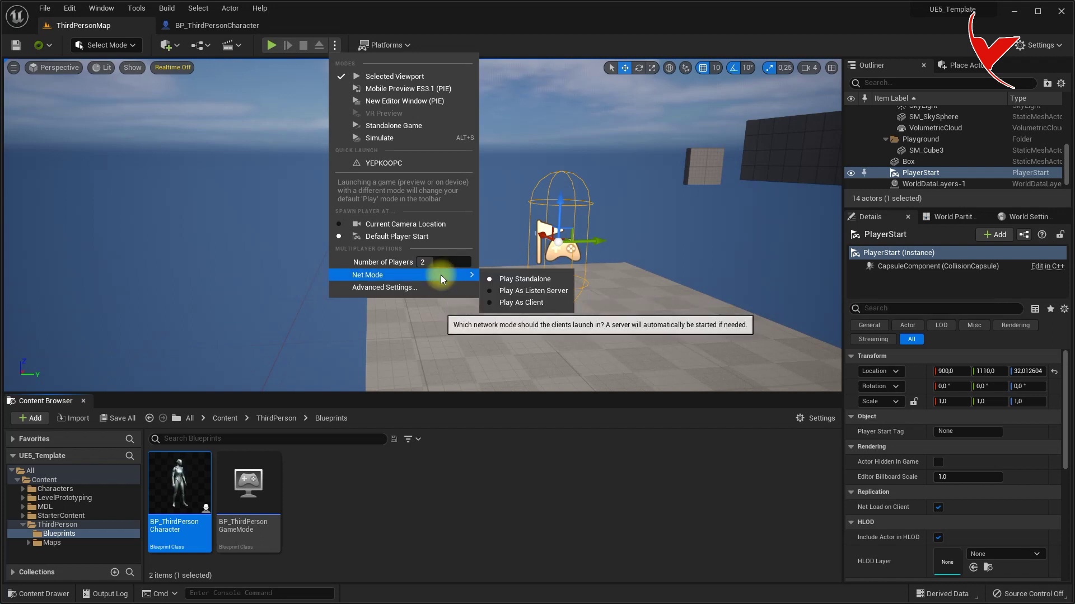
click(521, 292)
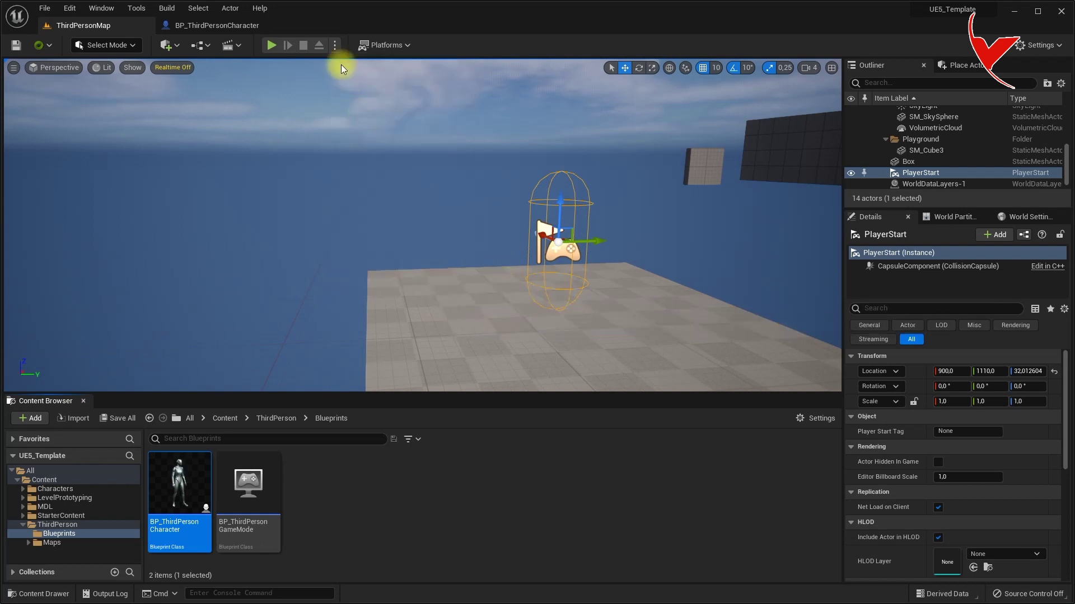
click(334, 44)
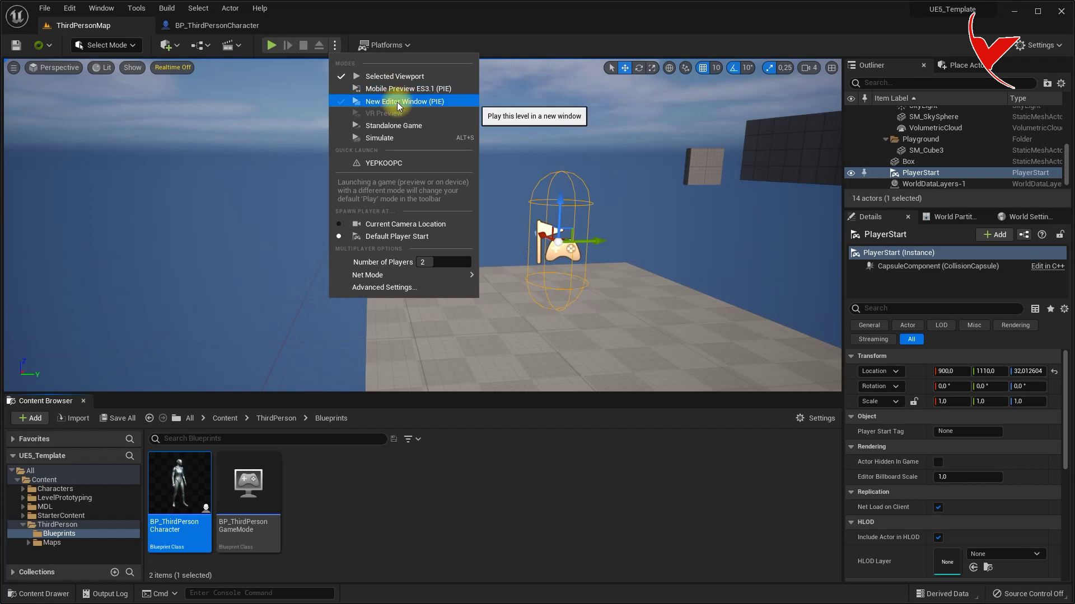
click(399, 106)
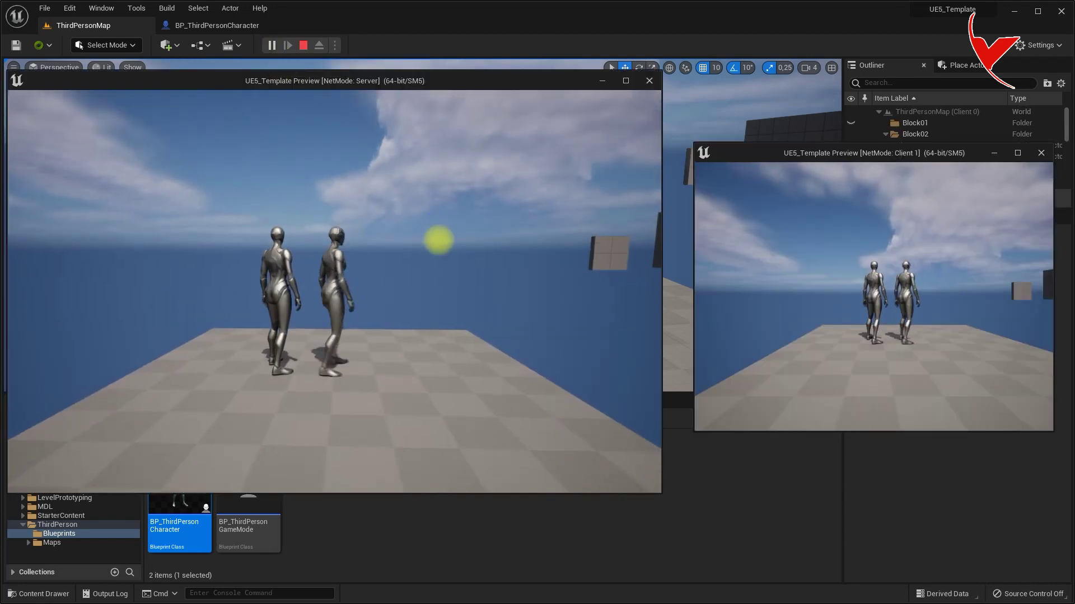
Walk the server and client characters around the platform, then stop the session.
key(a)
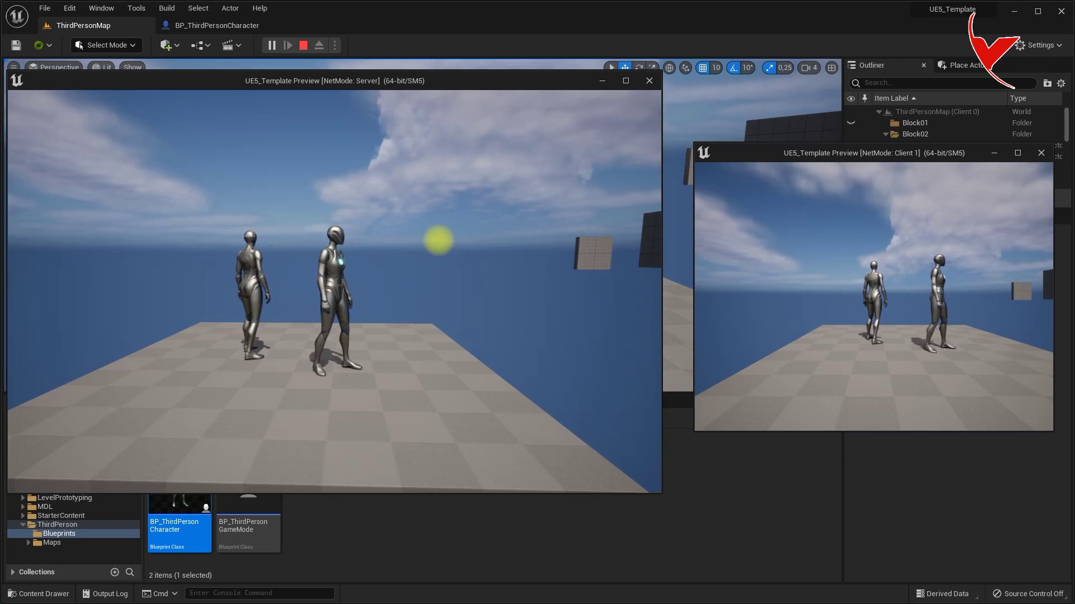
key(s)
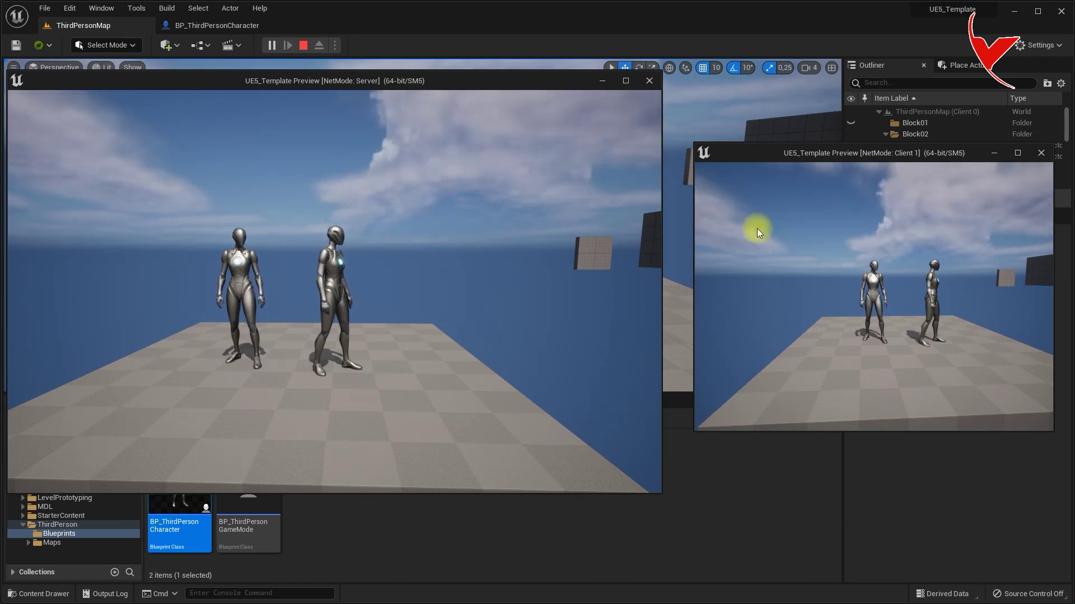
click(304, 45)
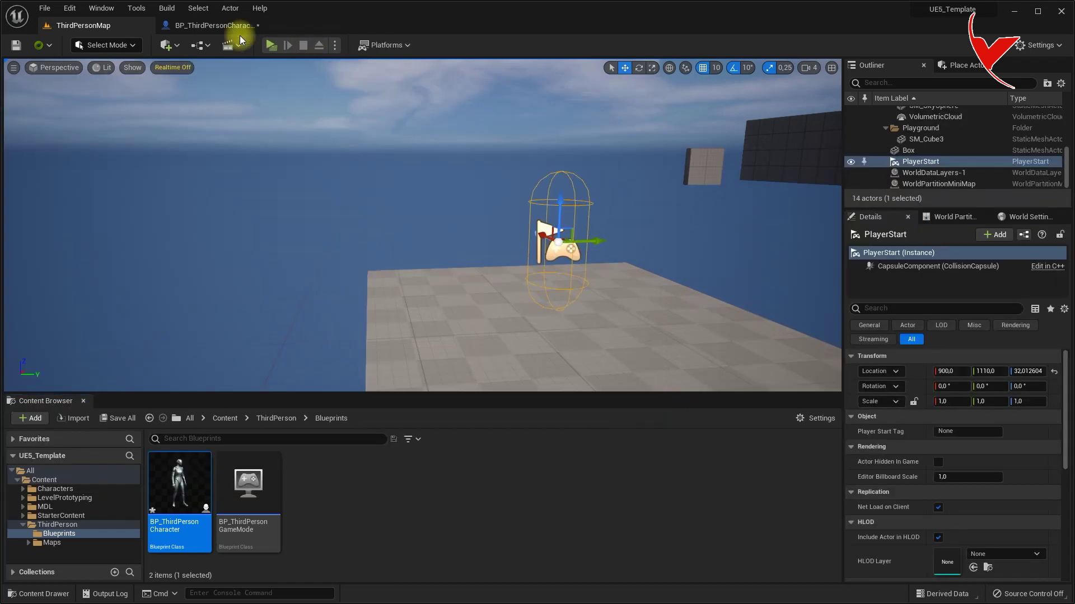
Add an Event BeginPlay node to the character's event graph.
click(224, 28)
right_drag(374, 132, 420, 264)
right_click(332, 170)
text(event beg)
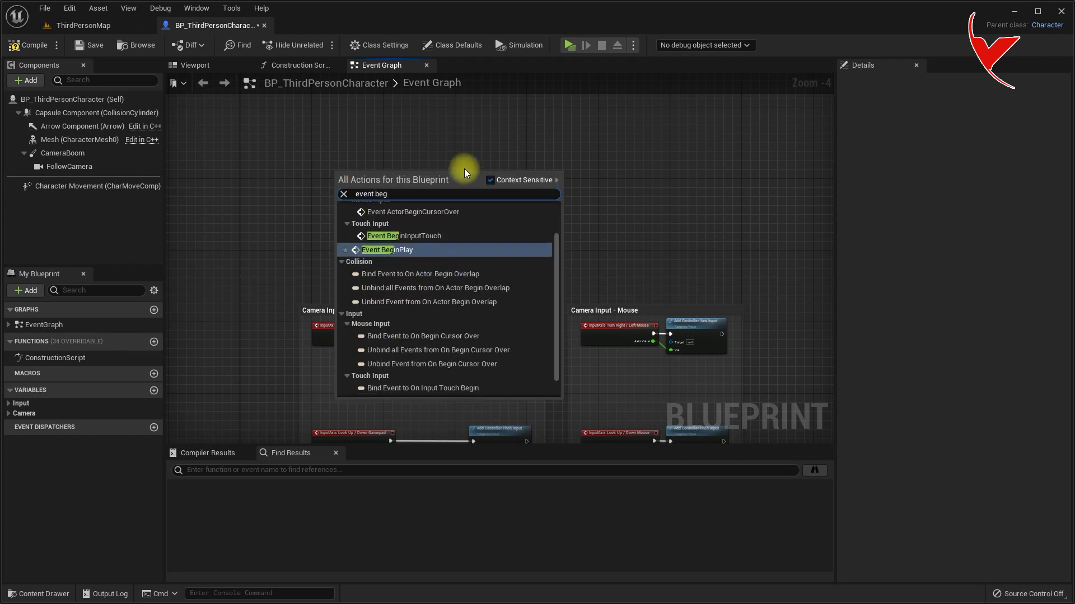
key(Return)
scroll(378, 223, up, 4)
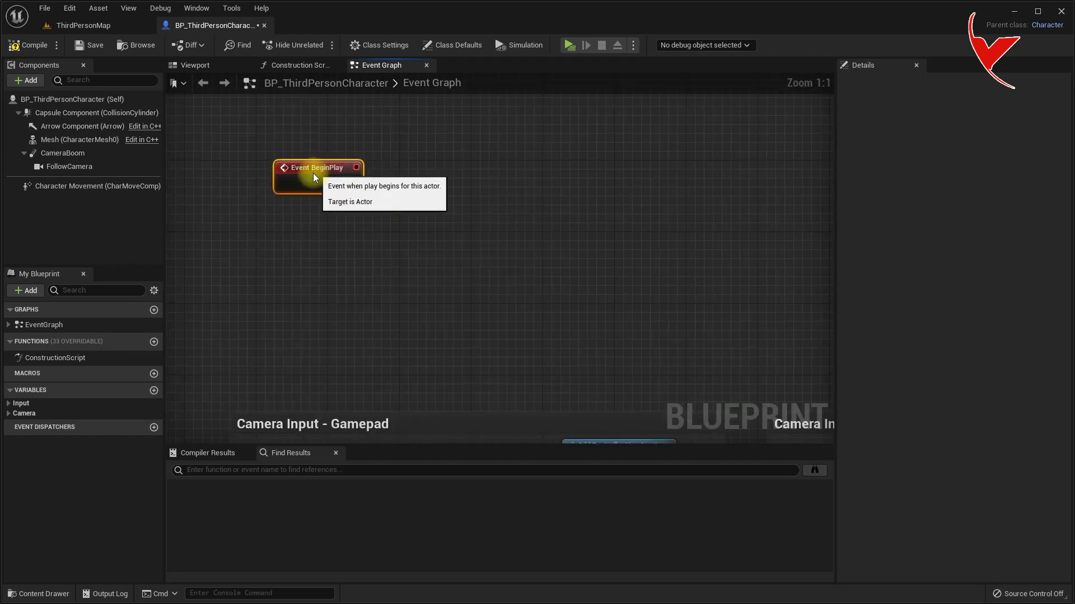
Wire BeginPlay to set Show Mouse Cursor on Get Player Controller, then play-test ThirdPersonMap.
right_click(297, 228)
text(get pla)
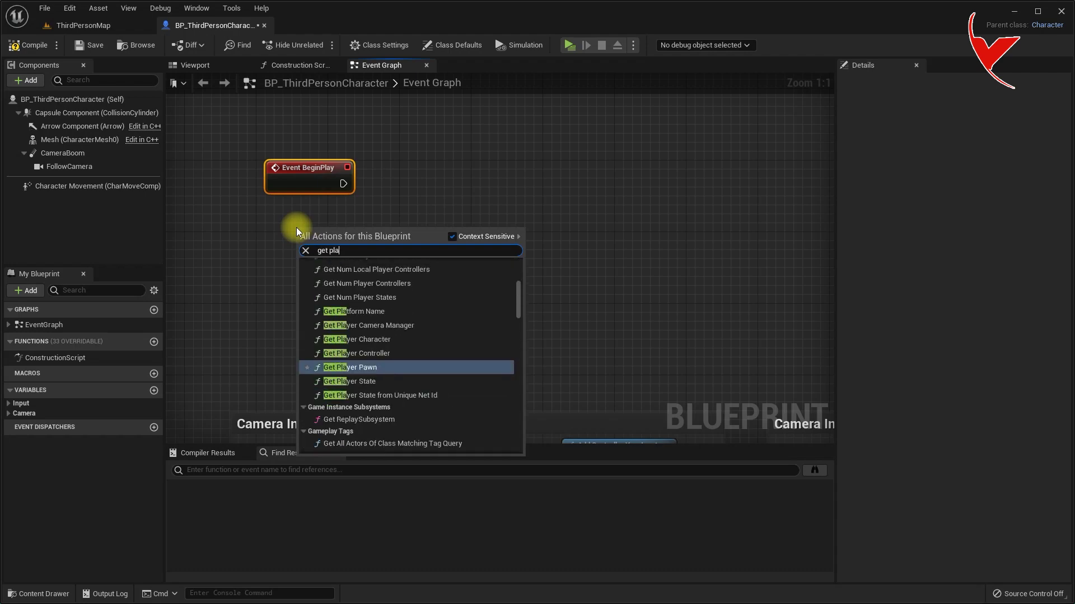
text(yer con)
click(364, 354)
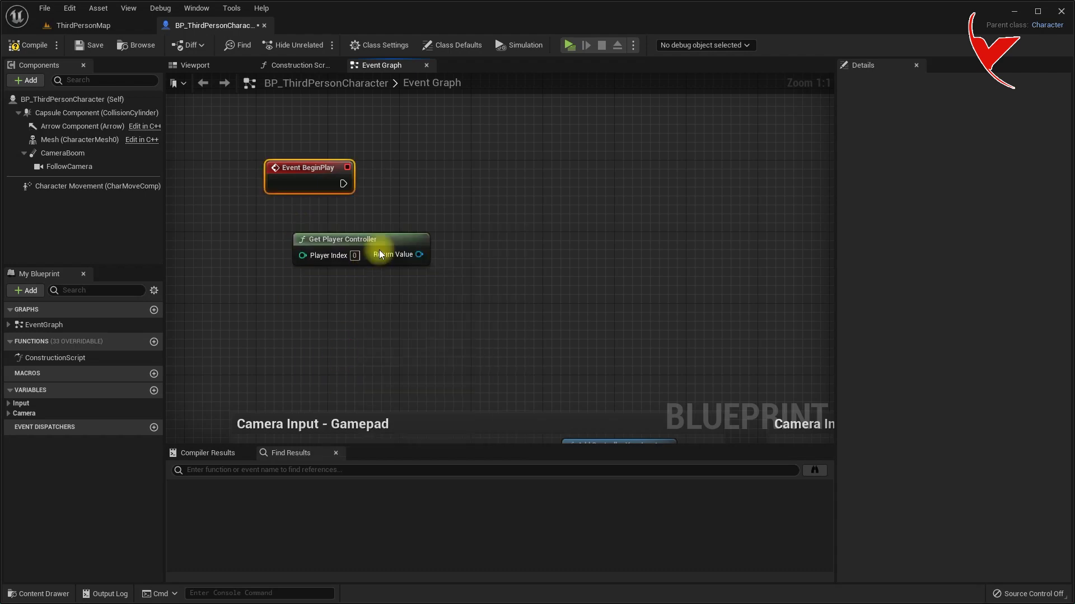
drag(493, 208, 493, 209)
text(show cur)
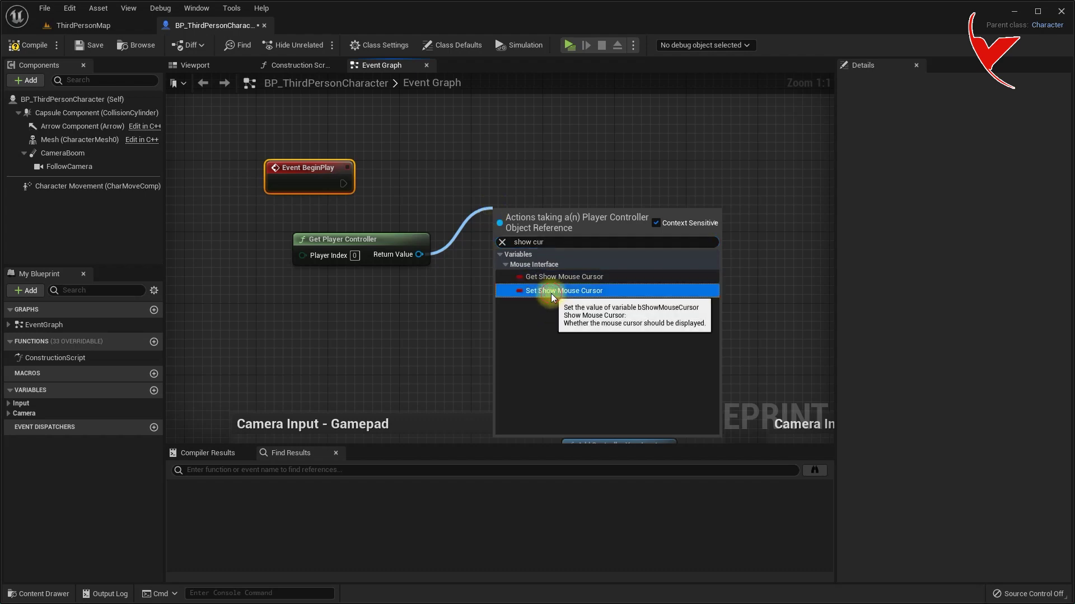
click(551, 291)
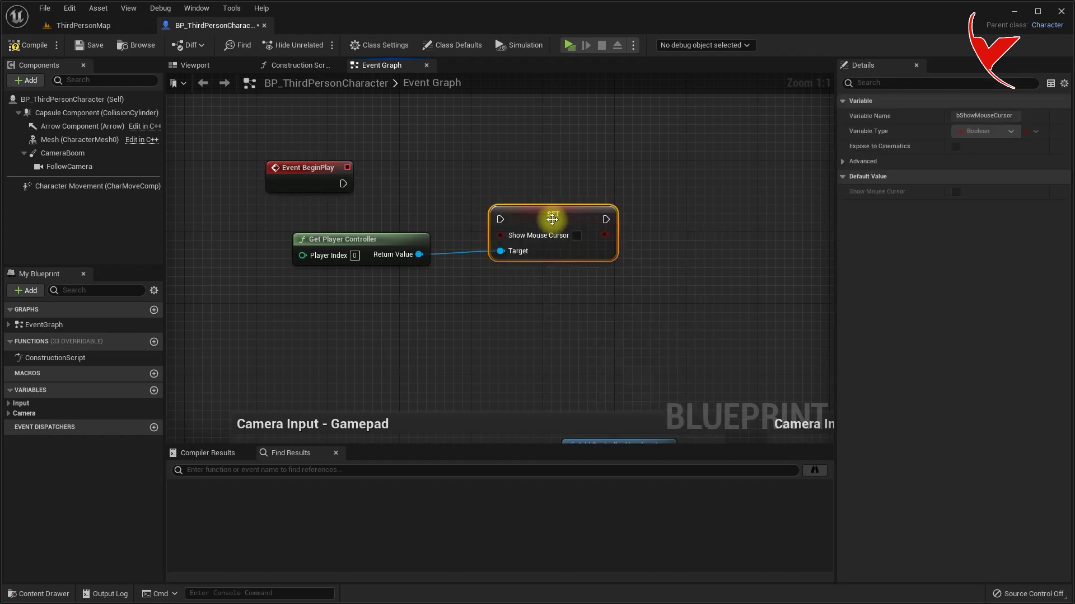
drag(341, 183, 475, 177)
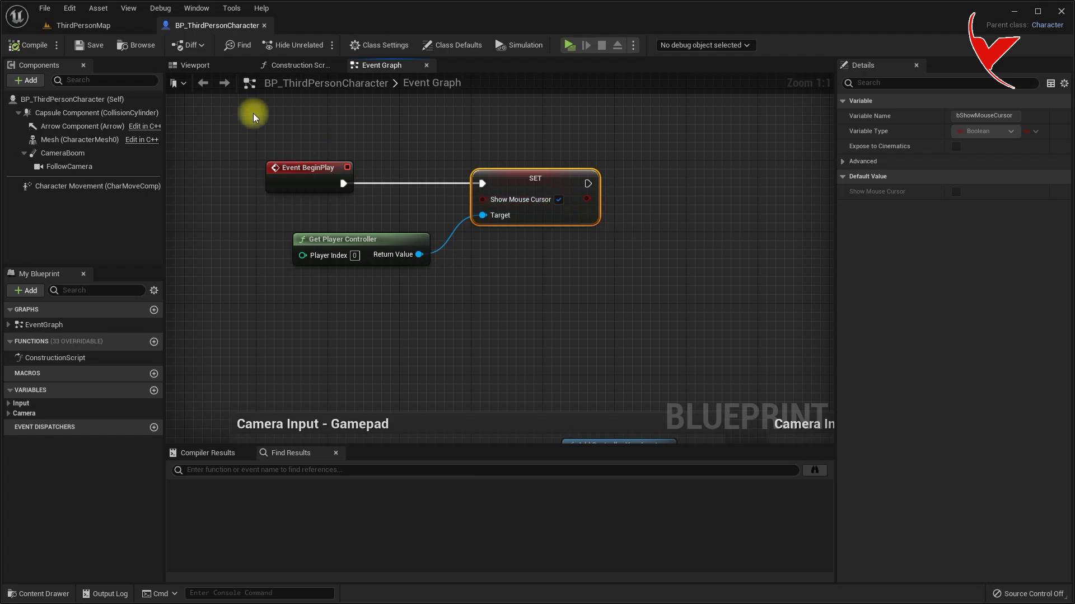
click(68, 25)
click(269, 45)
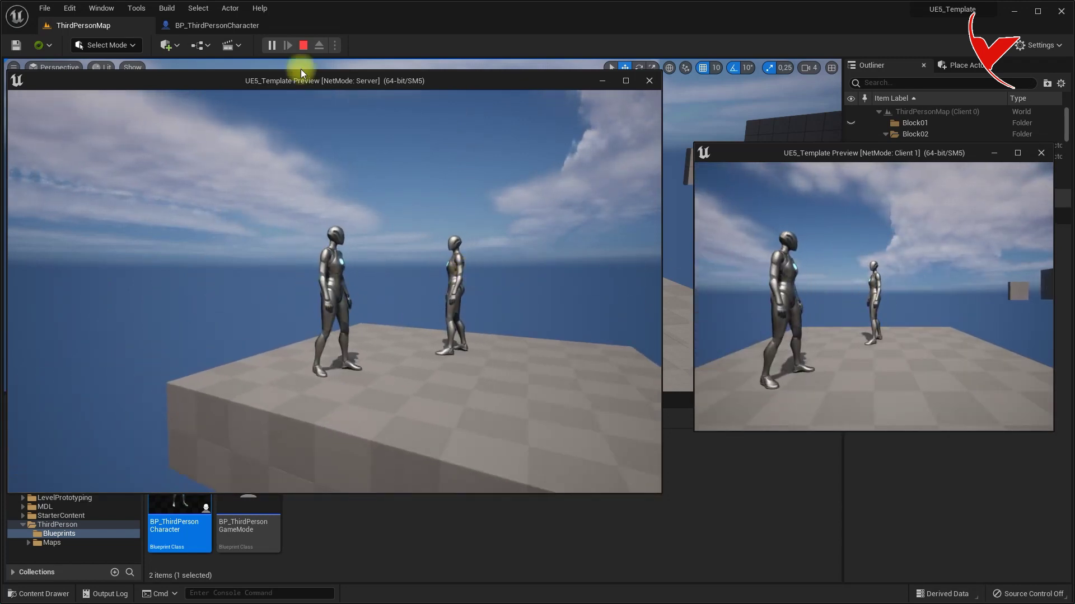
Stop the play test and select the Box floor in the level.
click(304, 48)
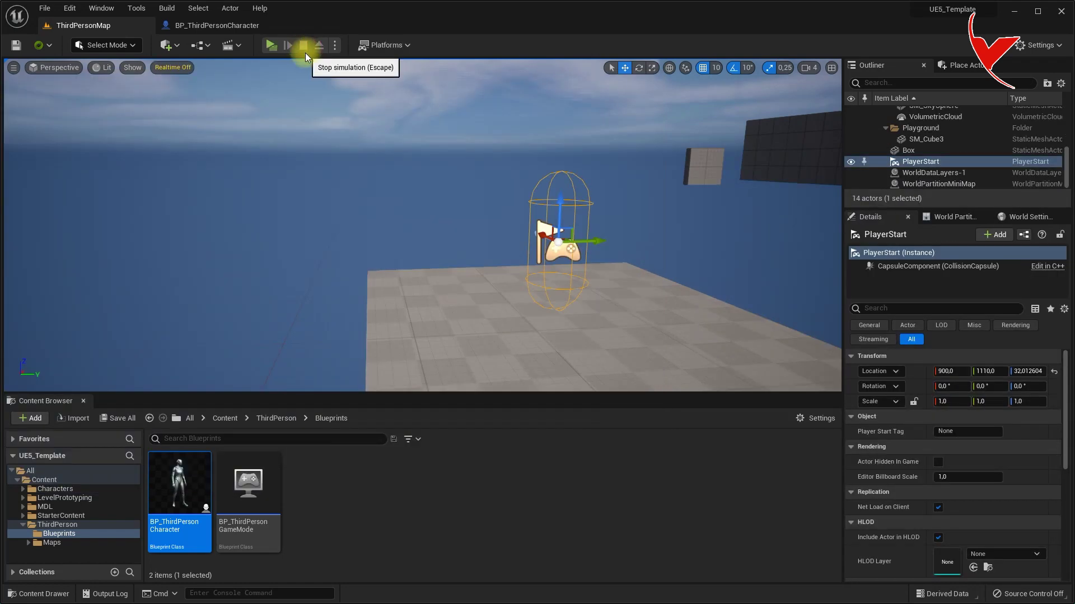
click(415, 303)
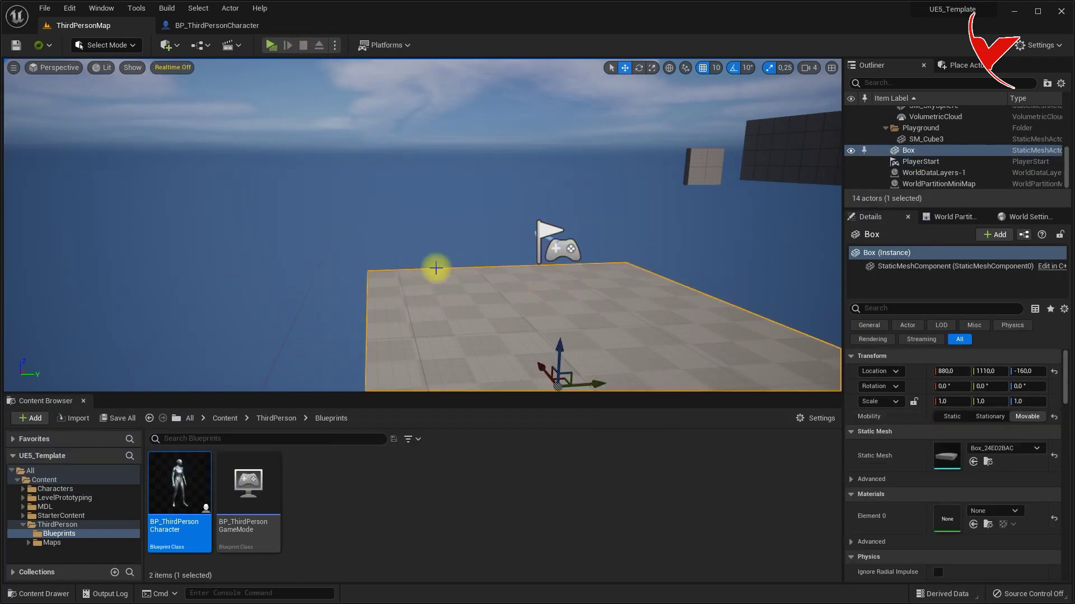
Browse to the Box floor's mesh and create an Actor Blueprint BP_BoxActor beside it.
key(f)
right_click(906, 152)
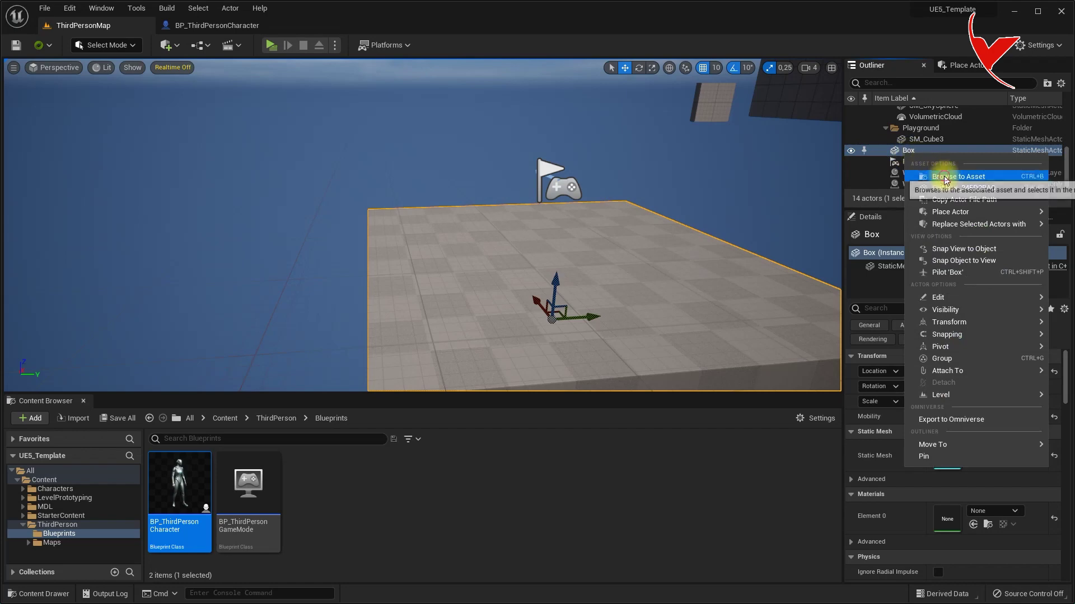
click(946, 176)
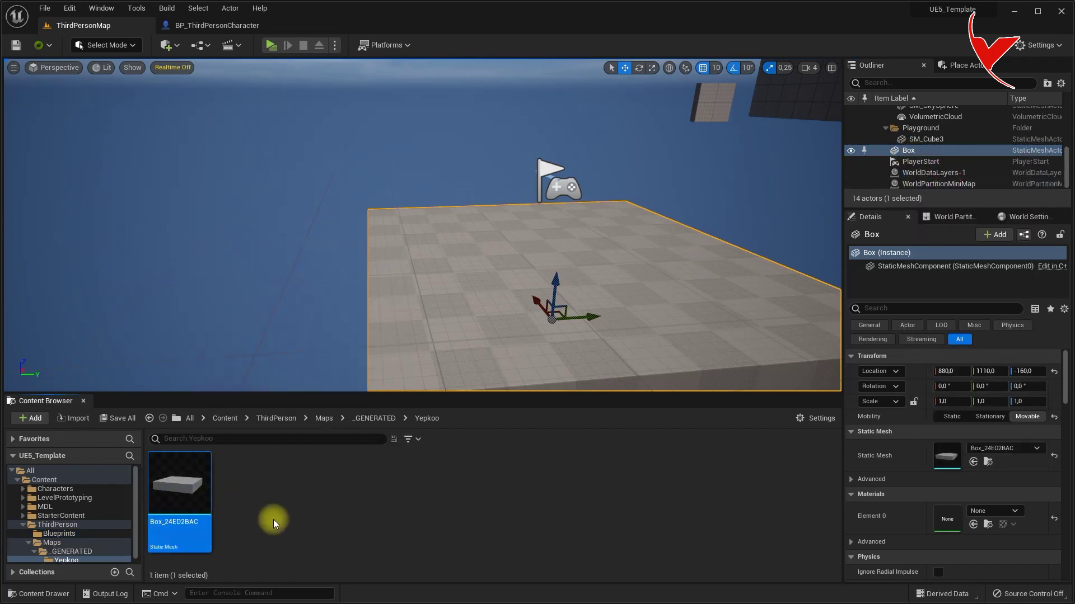
right_click(273, 520)
click(331, 245)
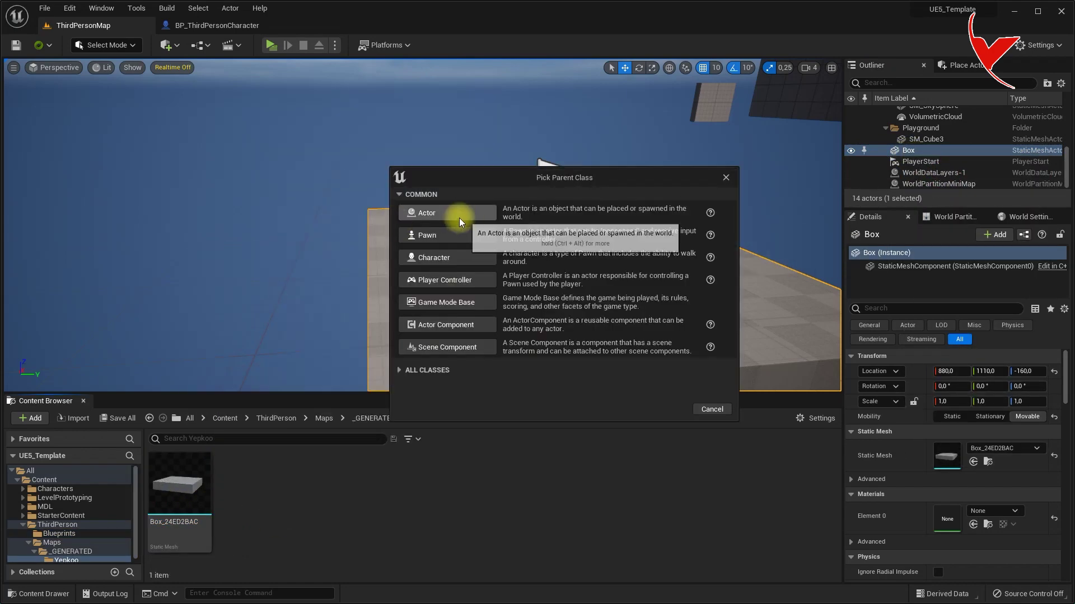
click(465, 219)
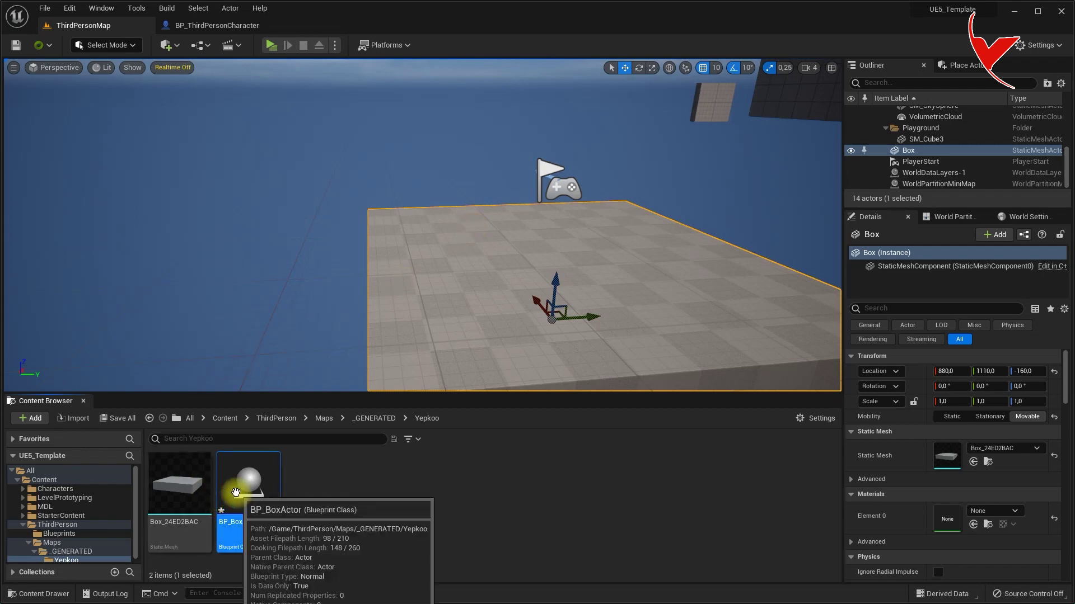
double_click(252, 476)
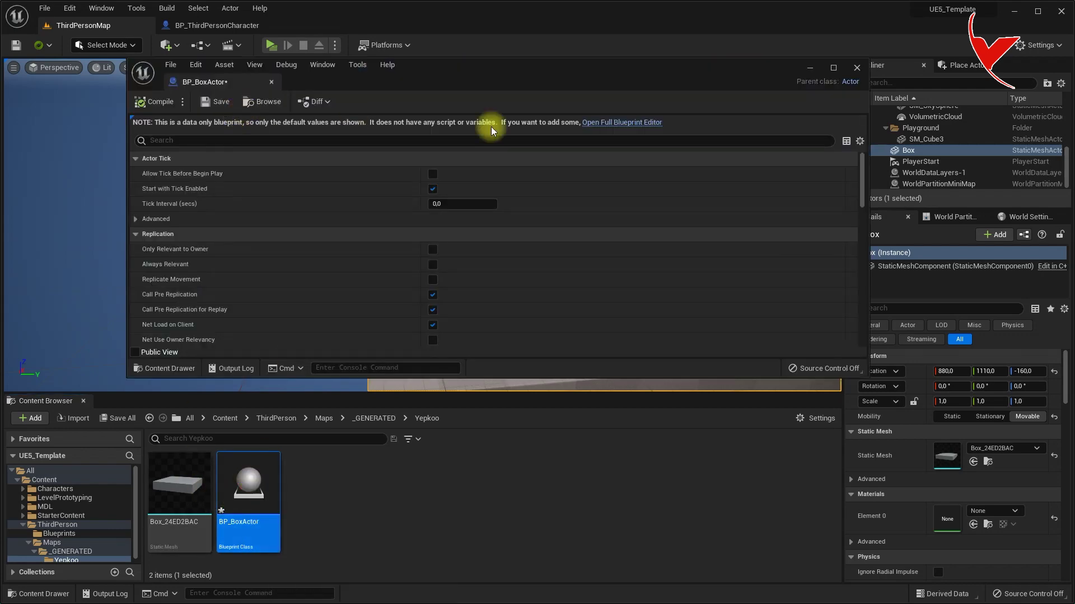
Open BP_BoxActor in the full editor, docked, and add a Static Mesh component.
click(632, 122)
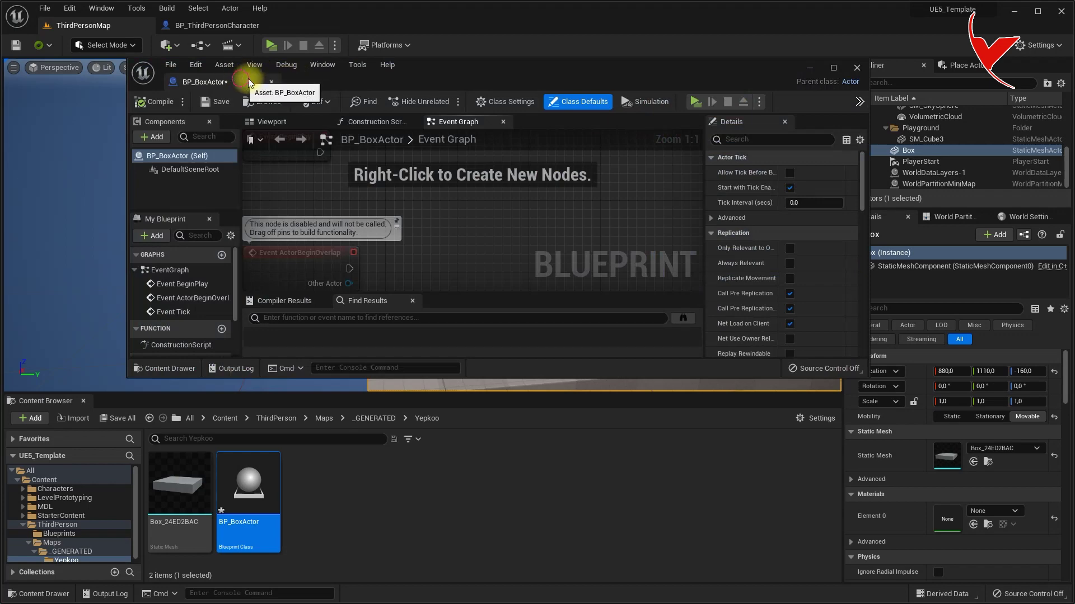
drag(248, 82, 353, 26)
click(63, 112)
click(26, 80)
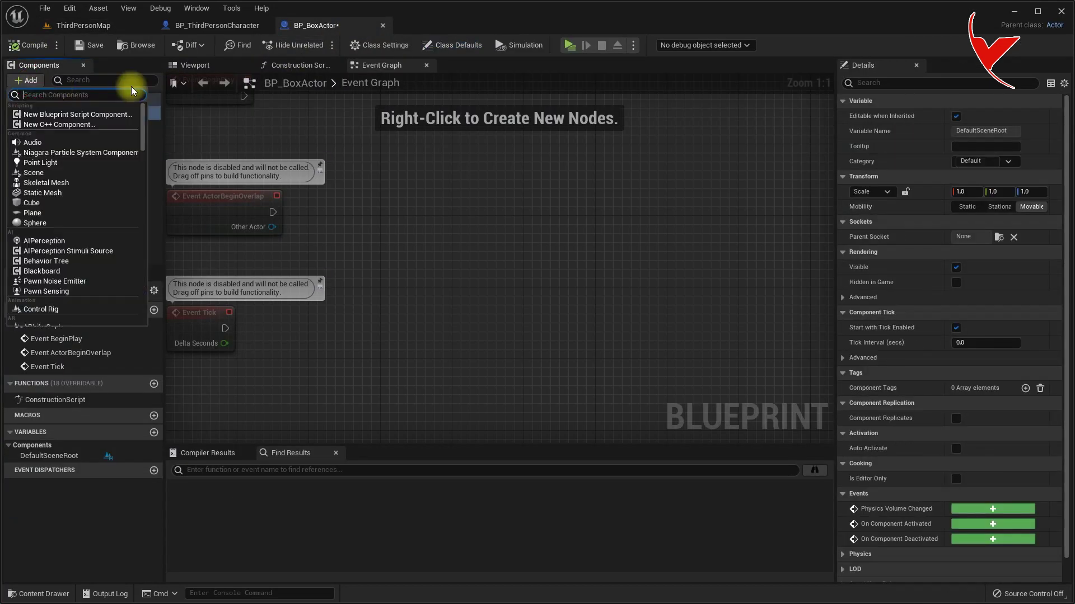
text(st)
text(c)
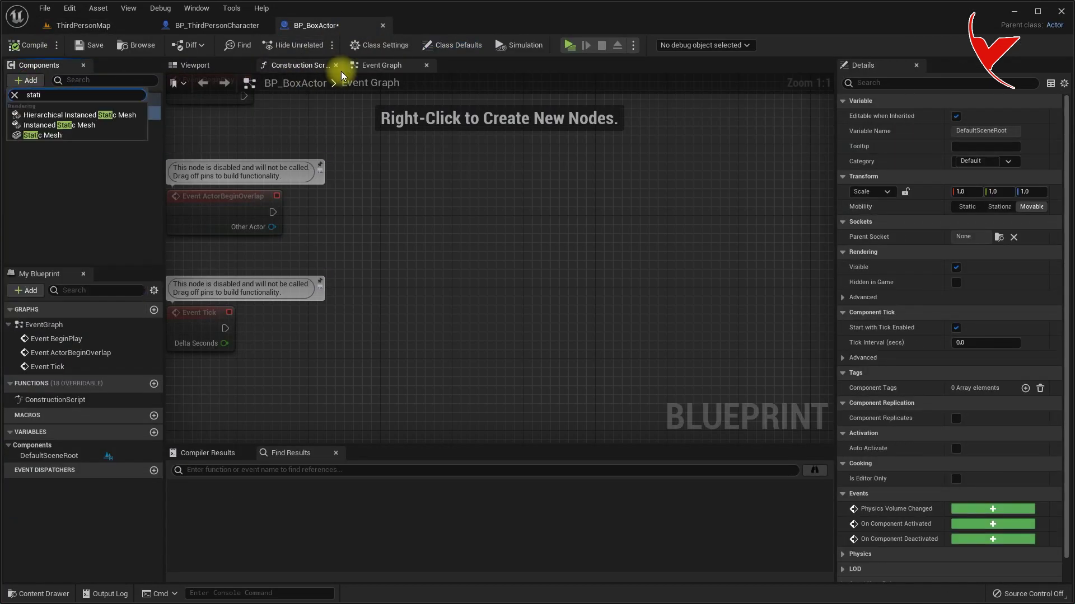
click(46, 137)
click(73, 126)
Assign the Box_24ED2BAC mesh to the StaticMesh component.
click(71, 32)
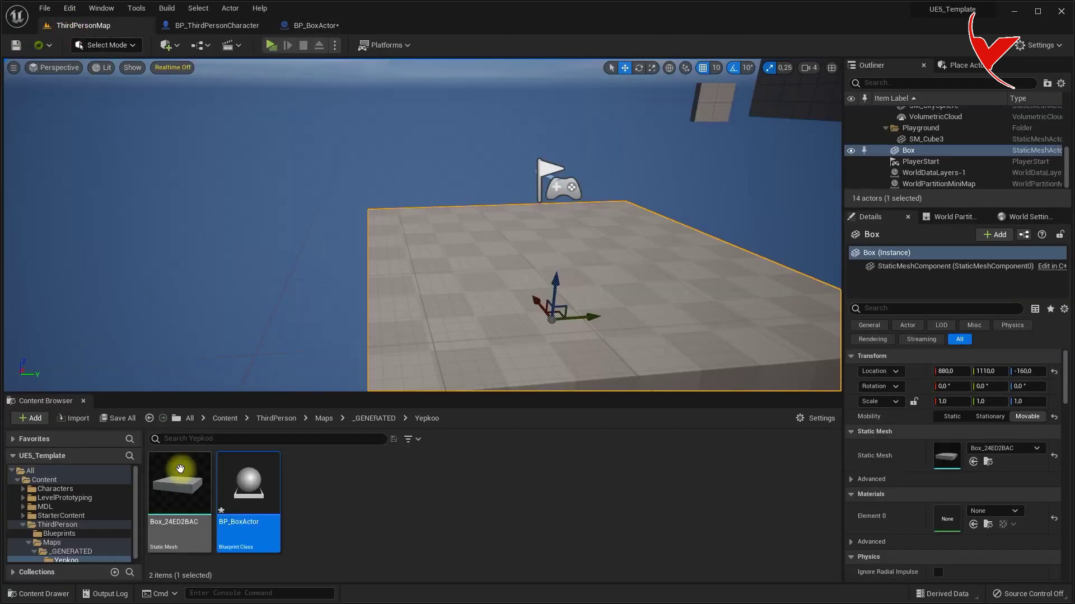
click(305, 32)
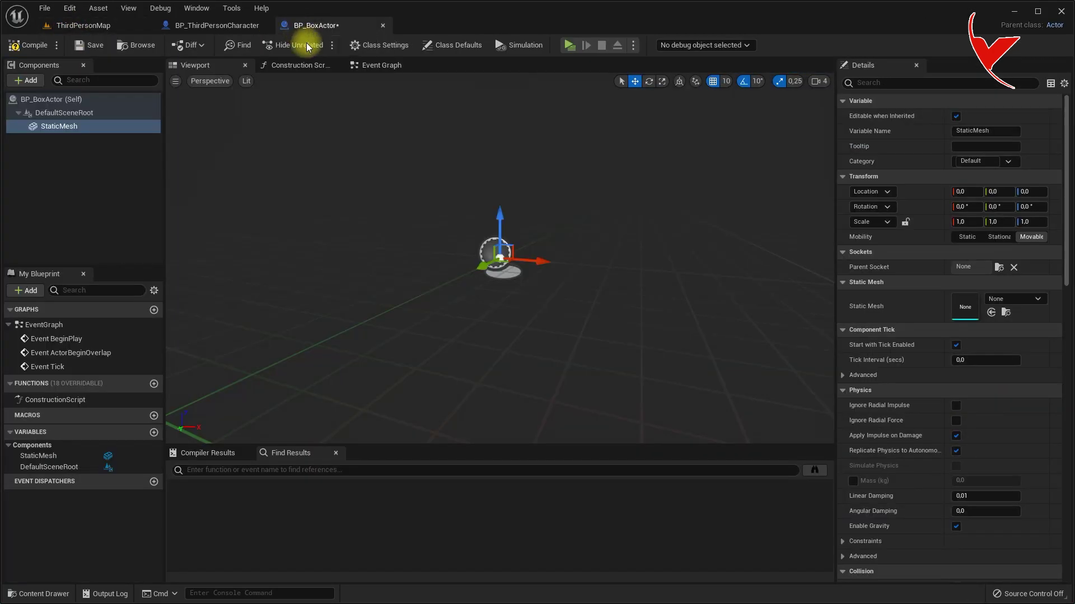
click(992, 314)
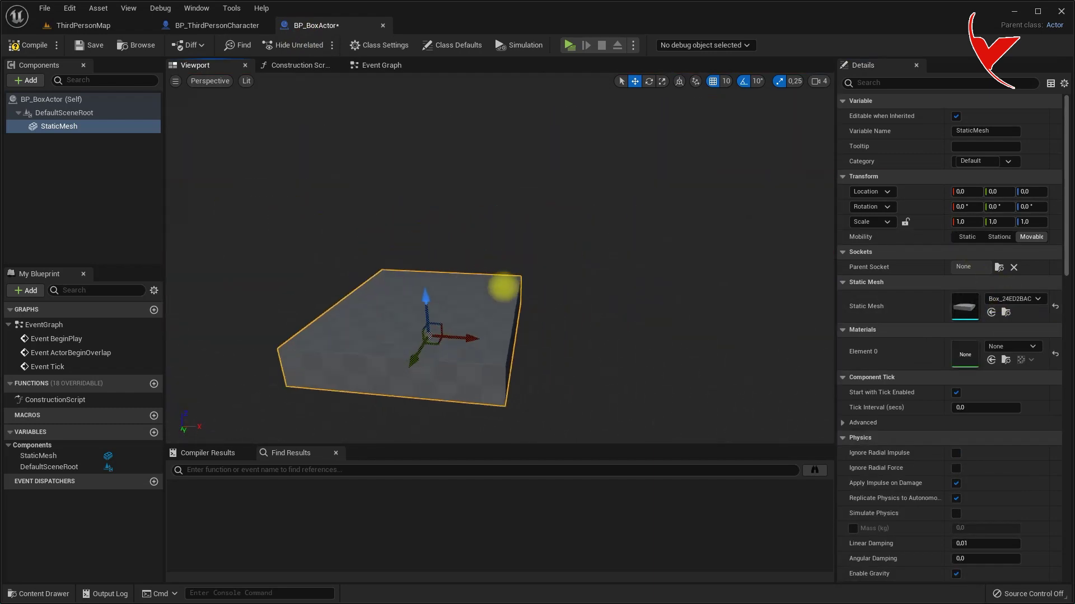
click(391, 67)
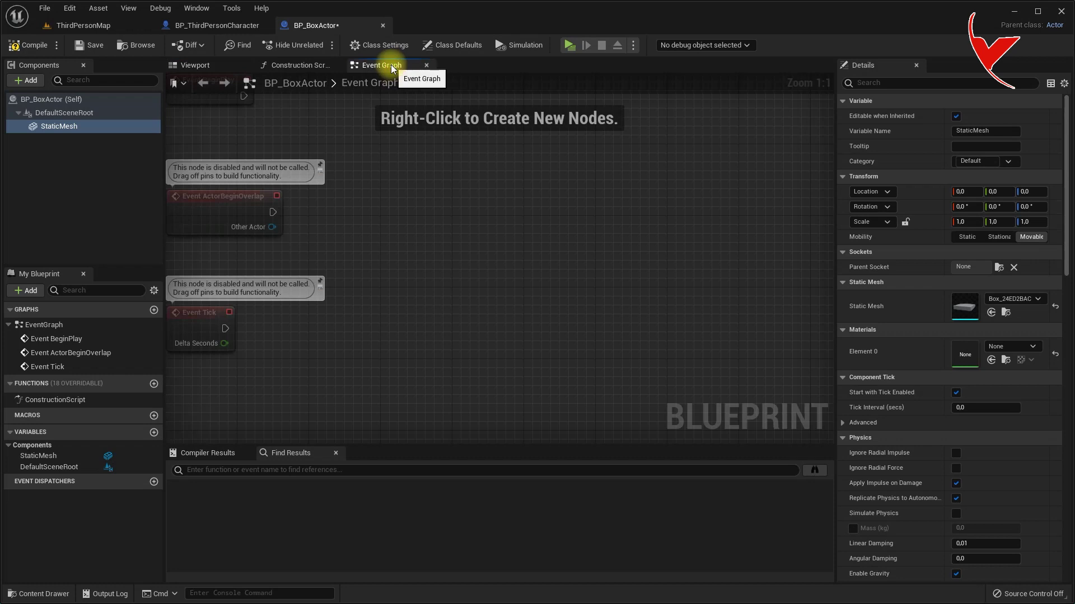
Delete the unused ActorBeginOverlap and Tick event nodes from BP_BoxActor's graph.
scroll(431, 190, down, 1)
right_drag(430, 193, 457, 250)
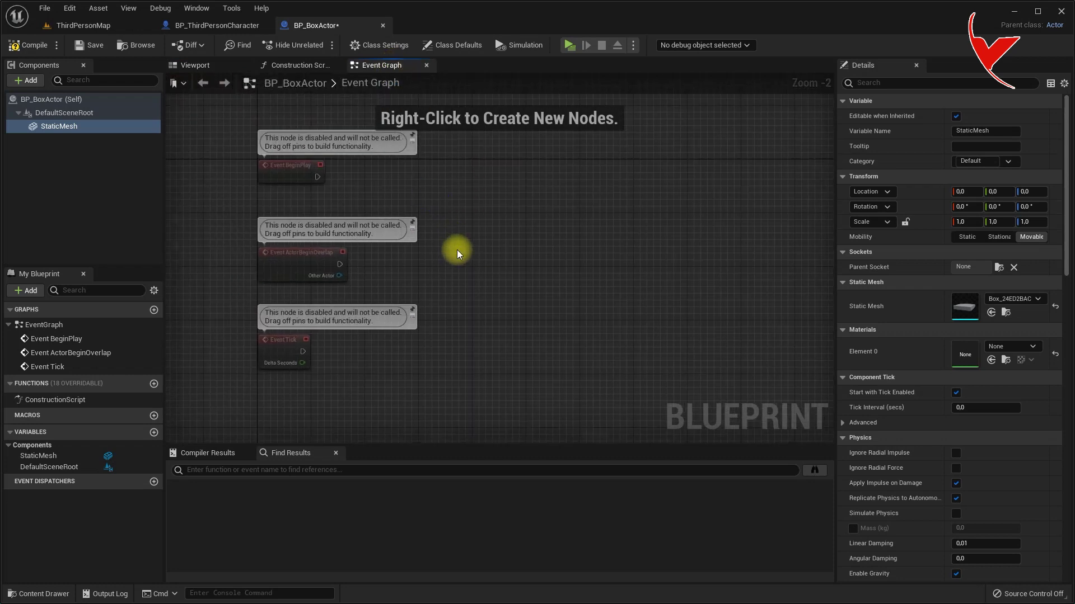
drag(243, 217, 394, 389)
key(Delete)
Add a Timeline_0 node played from Event BeginPlay and line it up beside it.
right_drag(395, 389, 351, 294)
scroll(352, 293, up, 2)
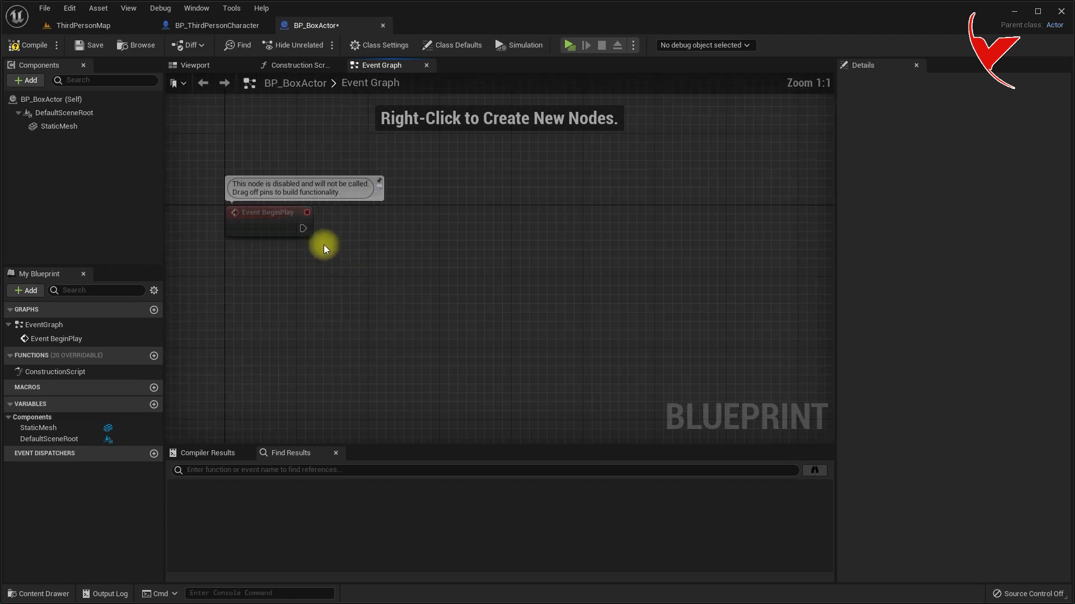
drag(303, 228, 485, 225)
text(add tim)
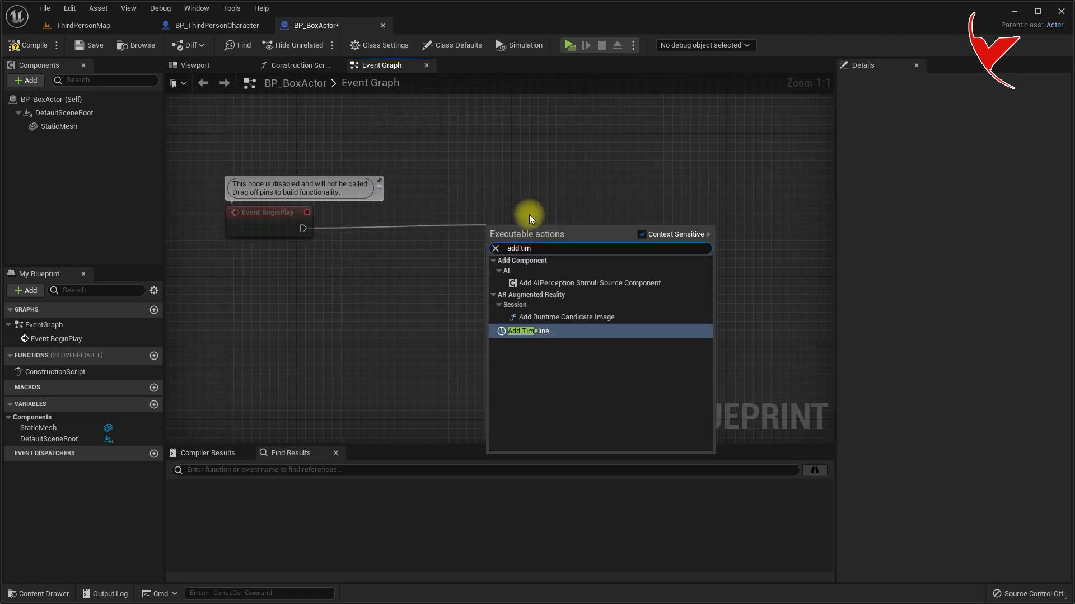
text(e)
click(532, 301)
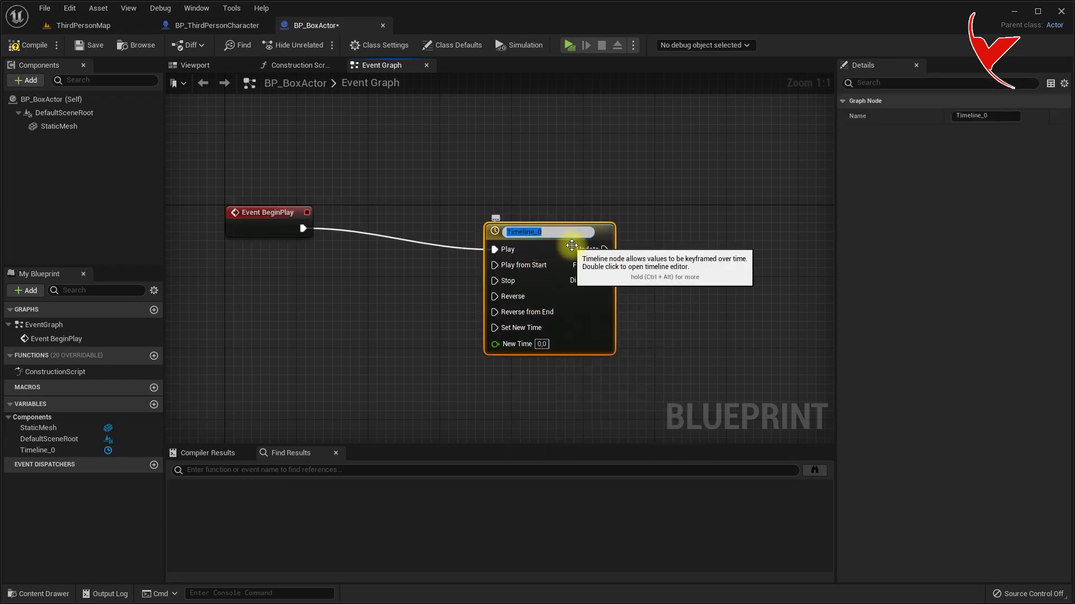
drag(549, 216, 541, 199)
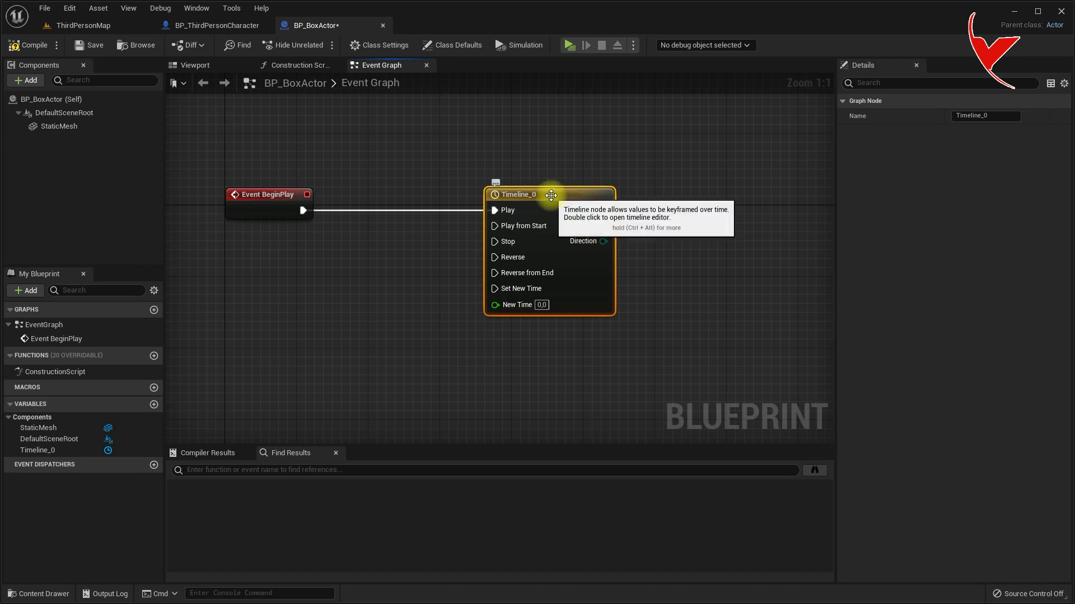
double_click(551, 197)
Add a float track to Timeline_0 with keys at 0, 2.5 s and the track's end.
click(192, 98)
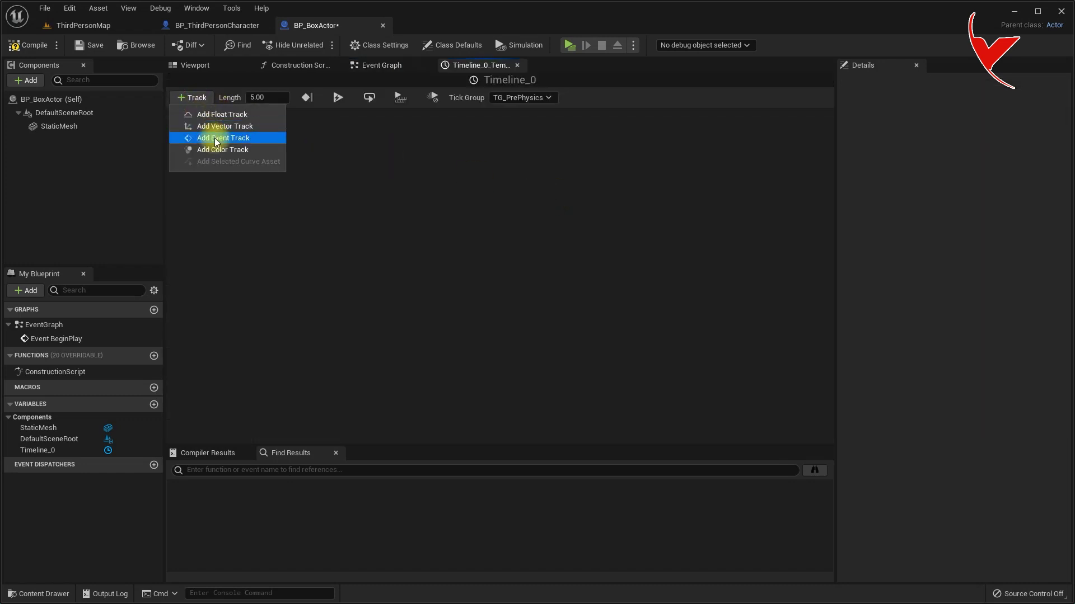
click(219, 121)
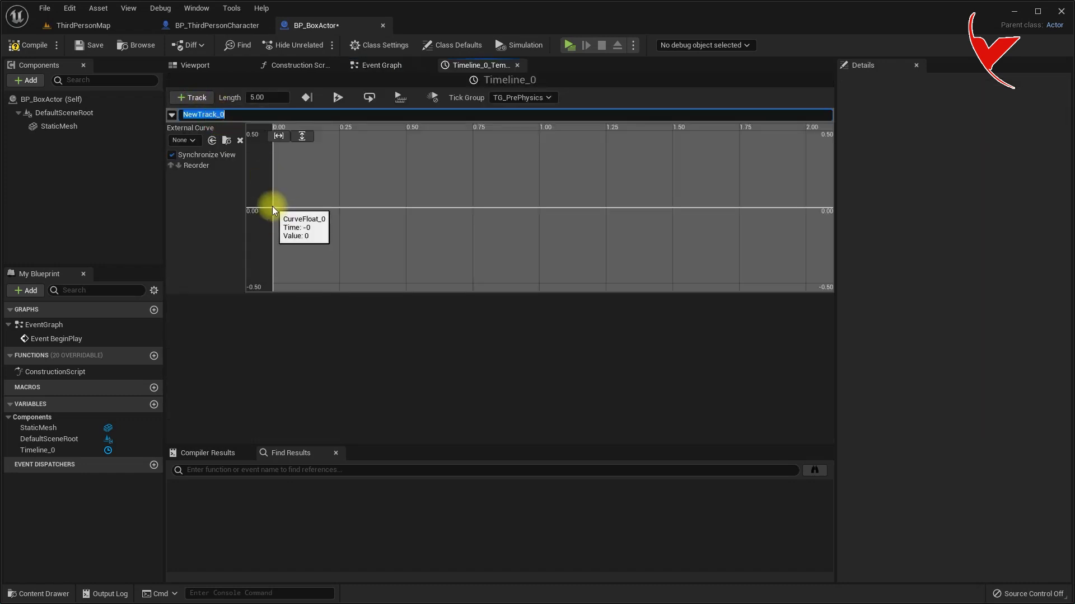
right_click(272, 206)
click(298, 225)
scroll(424, 234, down, 3)
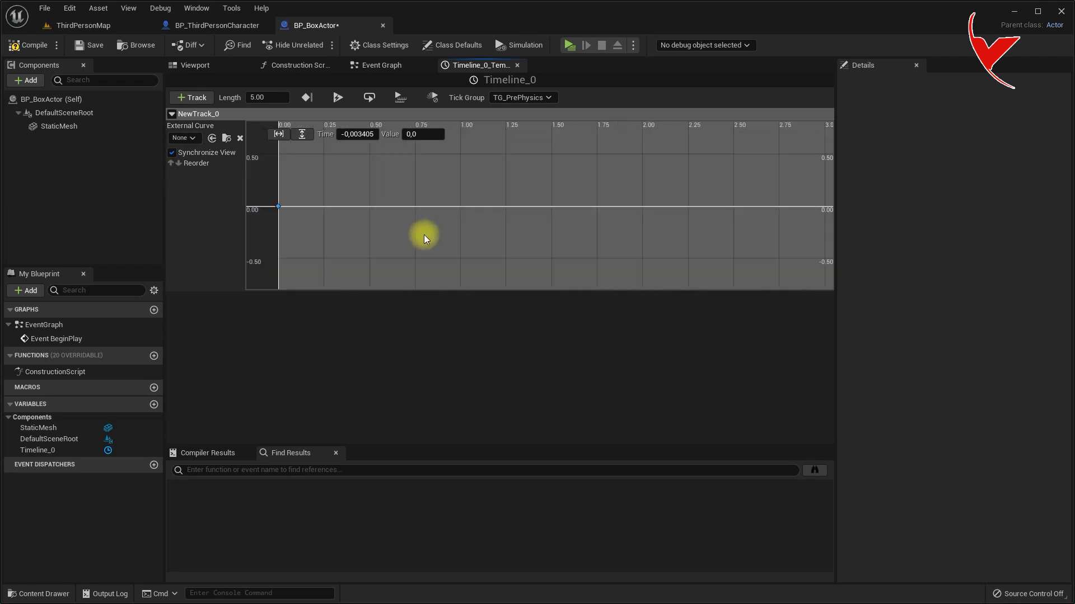
right_click(584, 213)
click(605, 235)
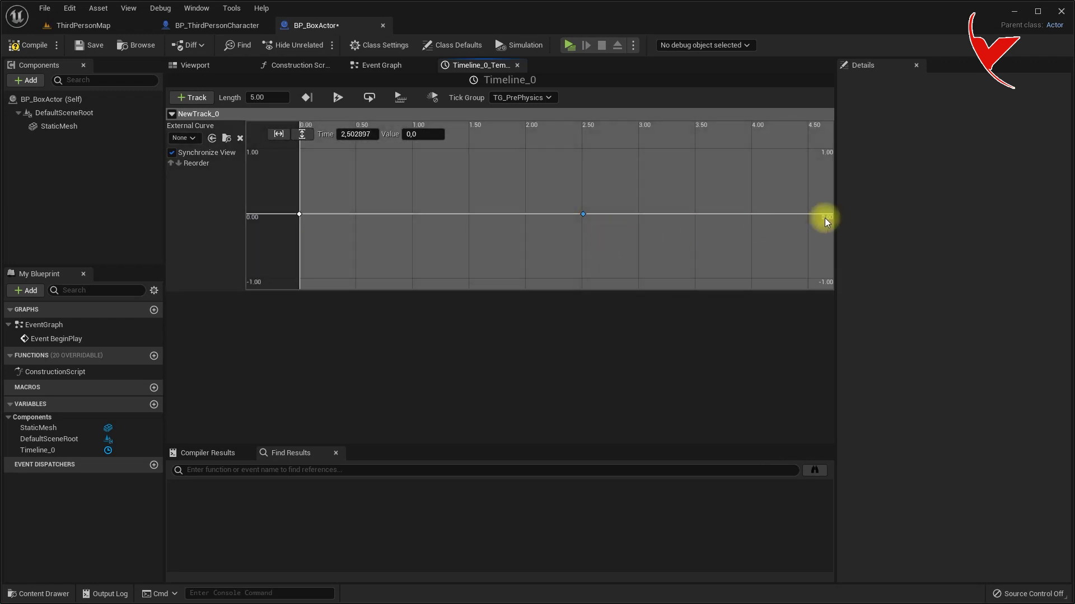
right_click(828, 215)
click(864, 234)
text(2,5)
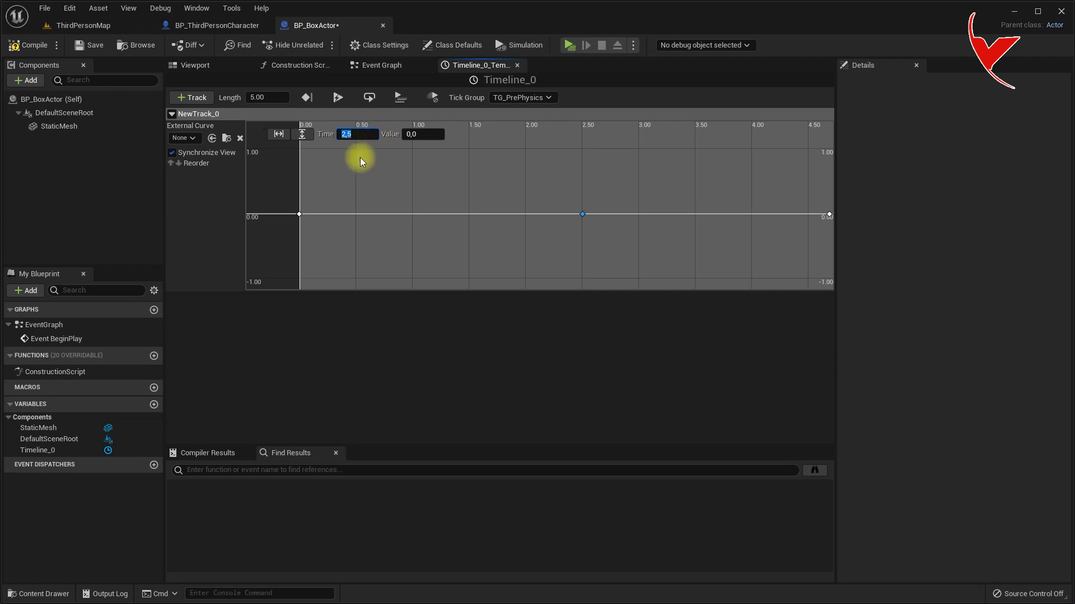
Set the keys to 0 s, 20 at 2.5 s and 5 s, then make all keys Auto interpolation.
click(300, 214)
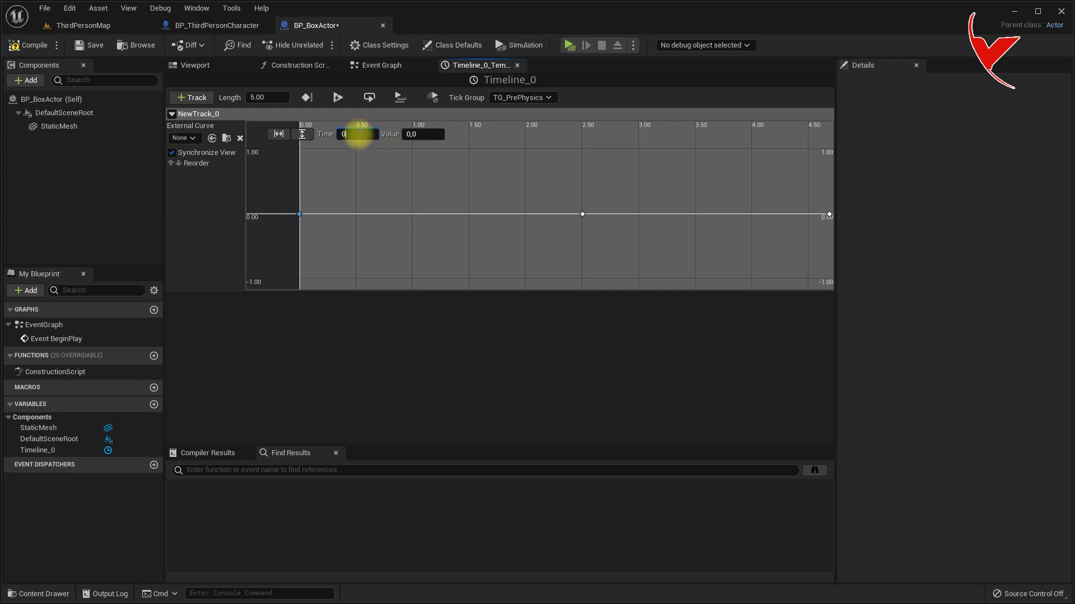
click(829, 215)
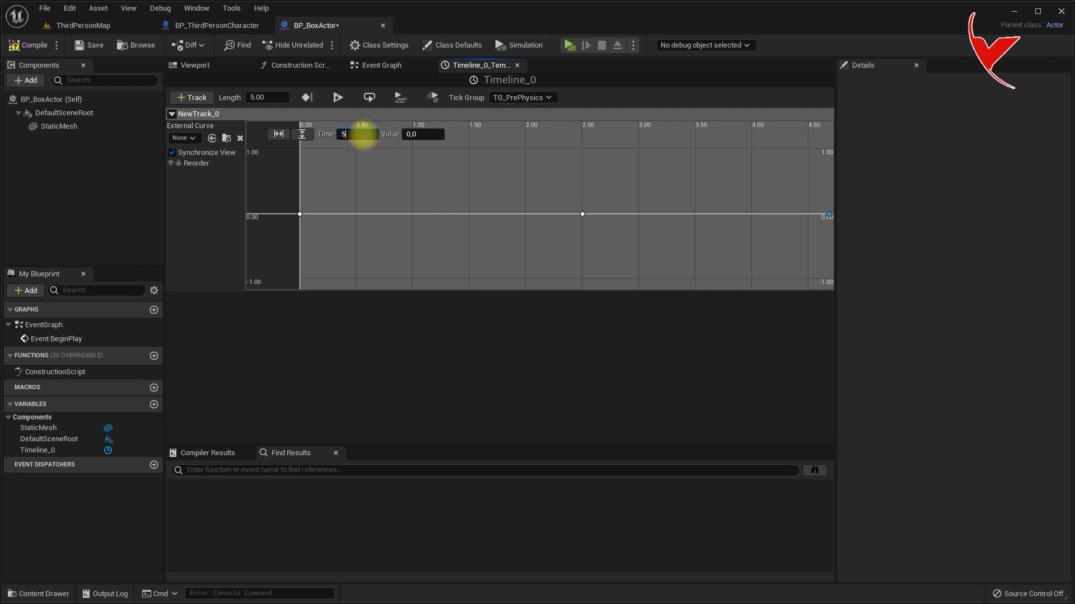
click(582, 214)
text(20)
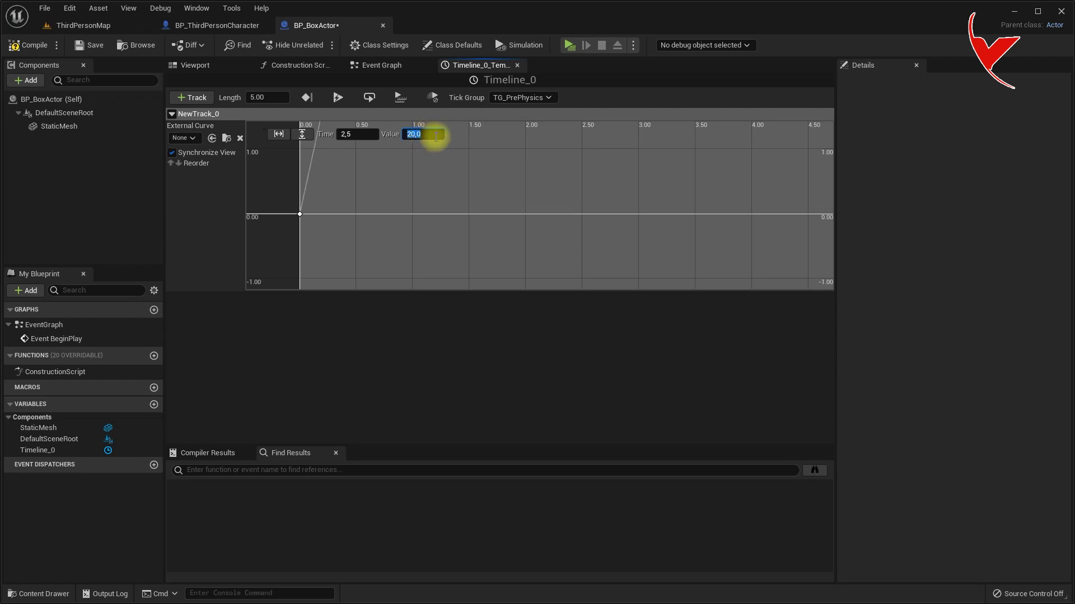
click(282, 135)
click(303, 135)
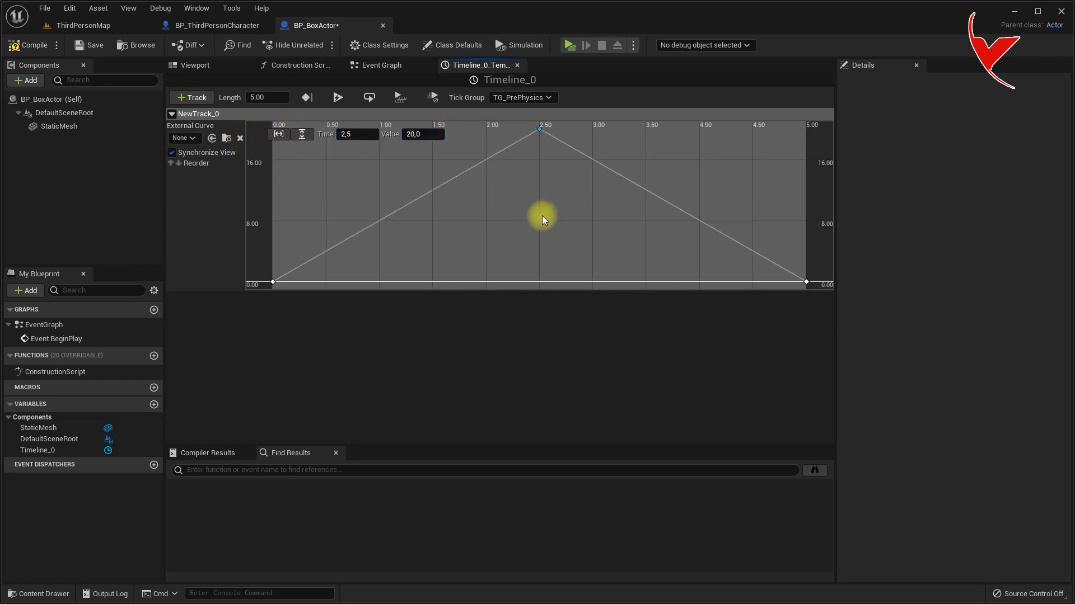
drag(312, 146, 781, 283)
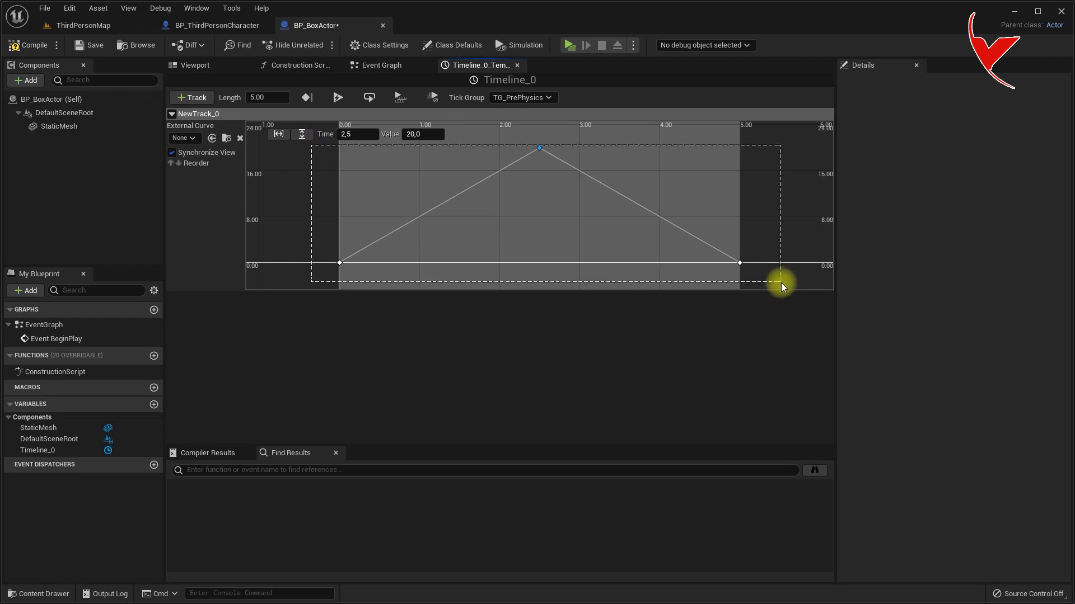
right_click(540, 149)
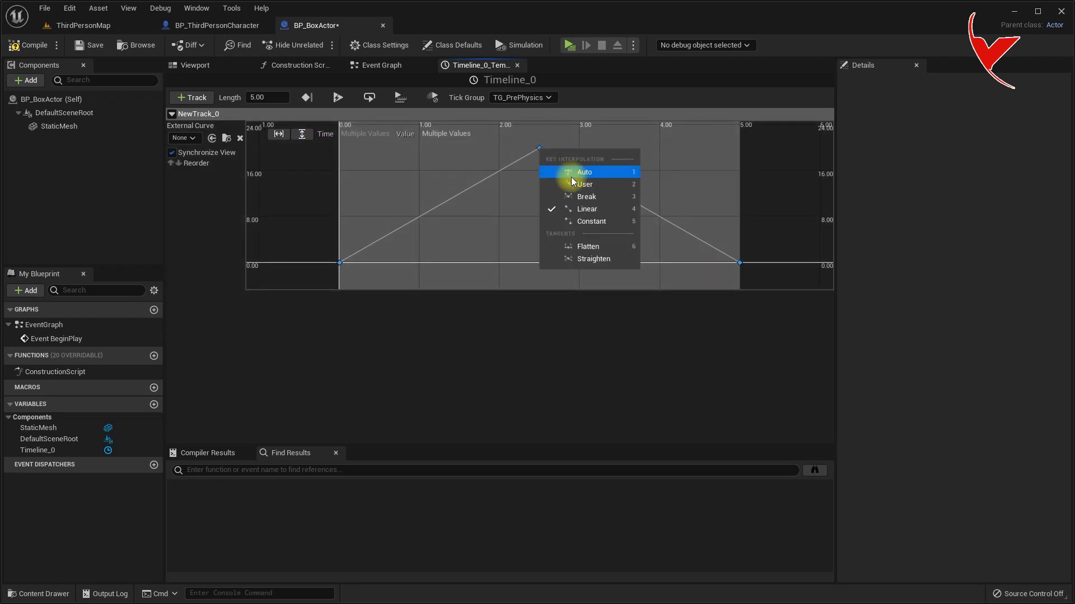
click(582, 173)
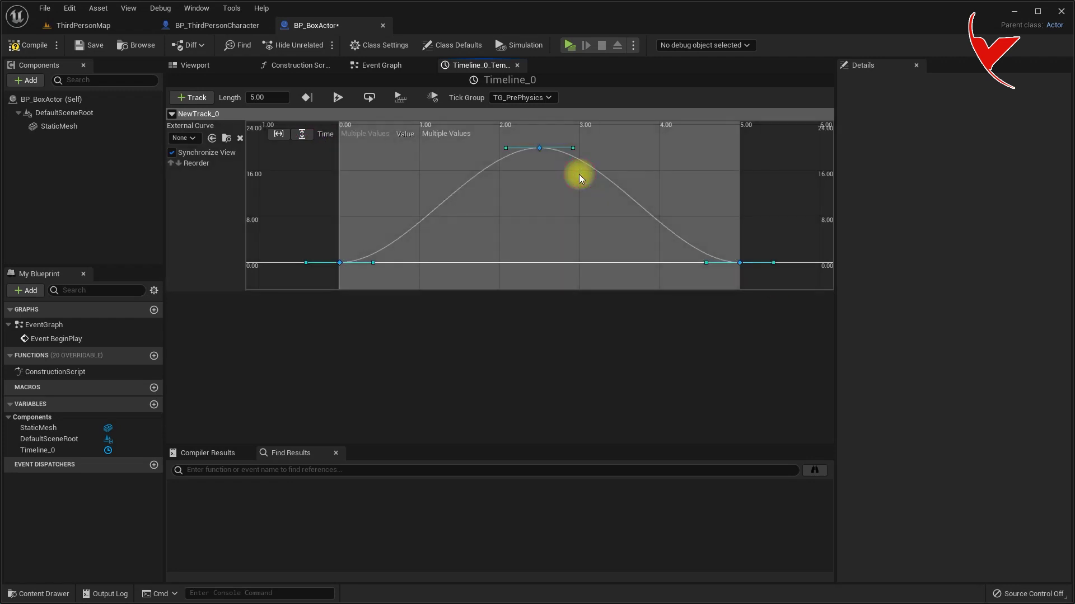
click(579, 174)
click(385, 74)
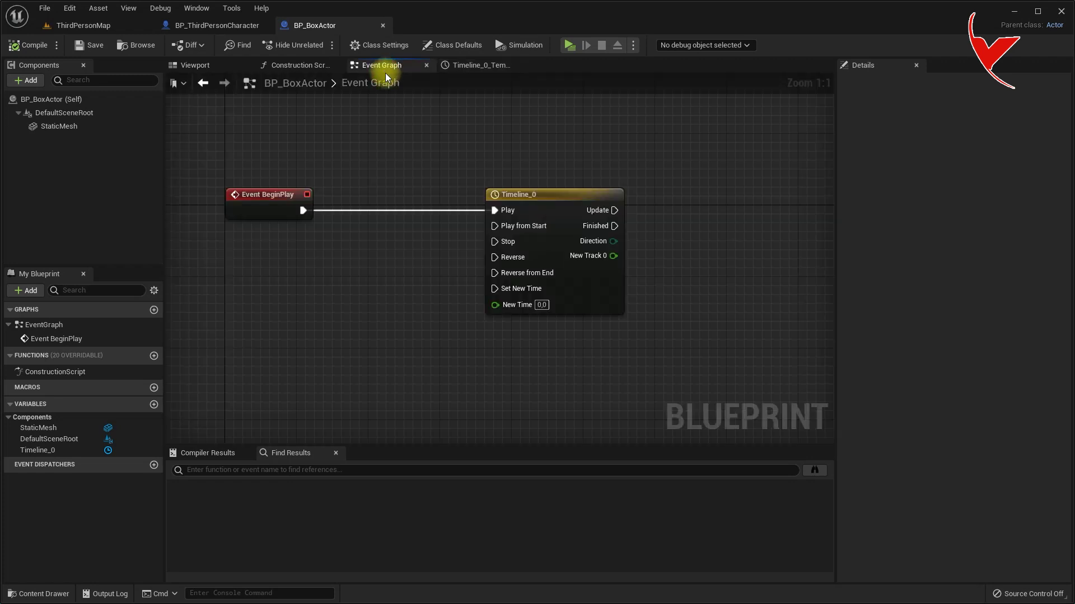
Add a Set Relative Rotation on StaticMesh with New Rotation split, Roll fed by New Track 0.
right_drag(461, 158, 447, 150)
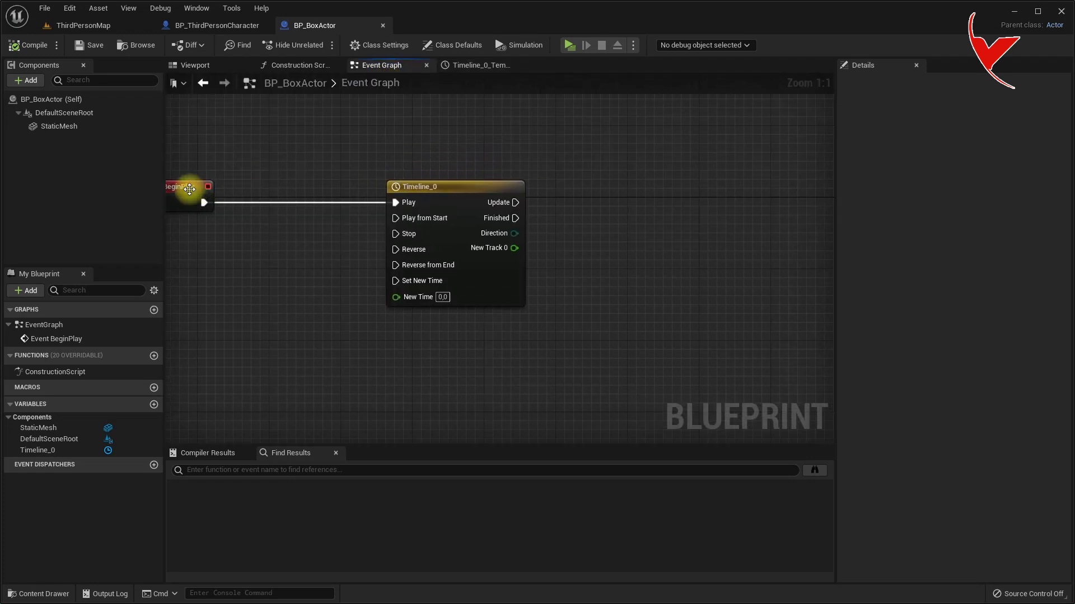
drag(189, 189, 252, 194)
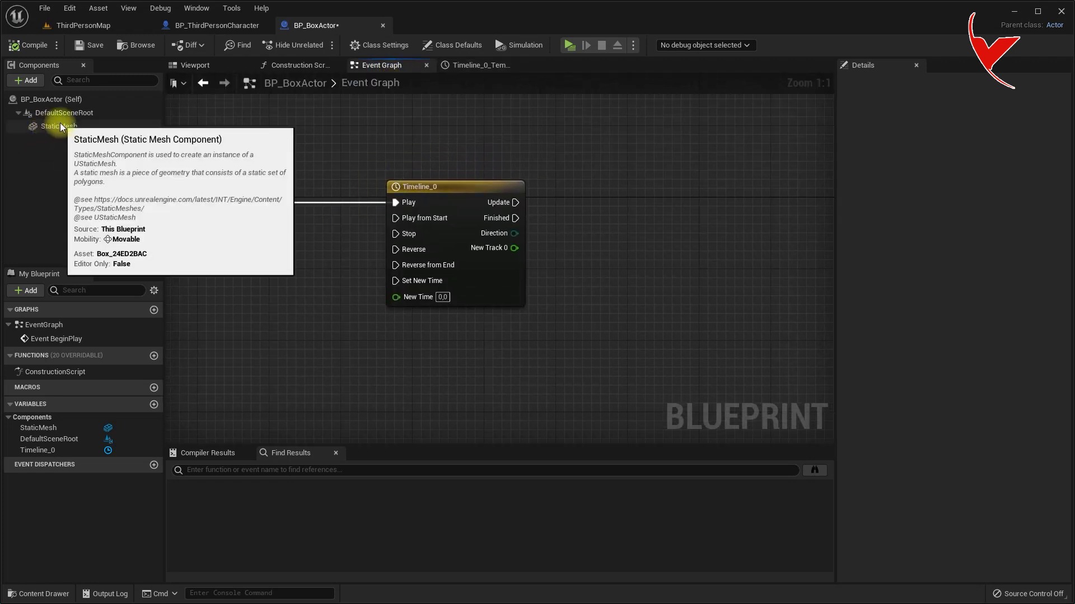
drag(59, 123, 564, 154)
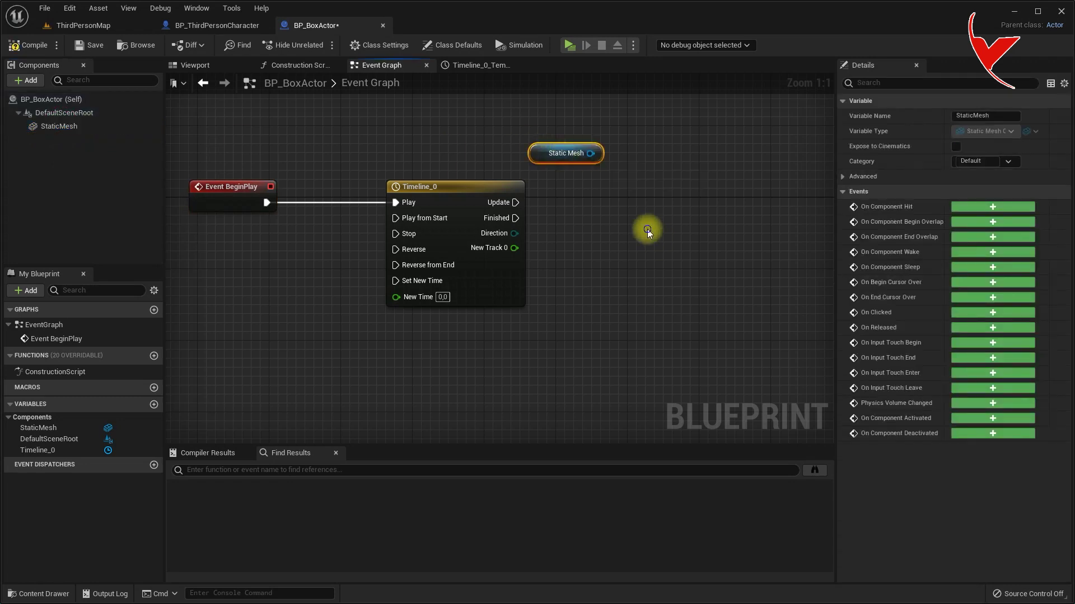
right_drag(647, 230, 503, 239)
drag(446, 163, 520, 206)
text(set relative)
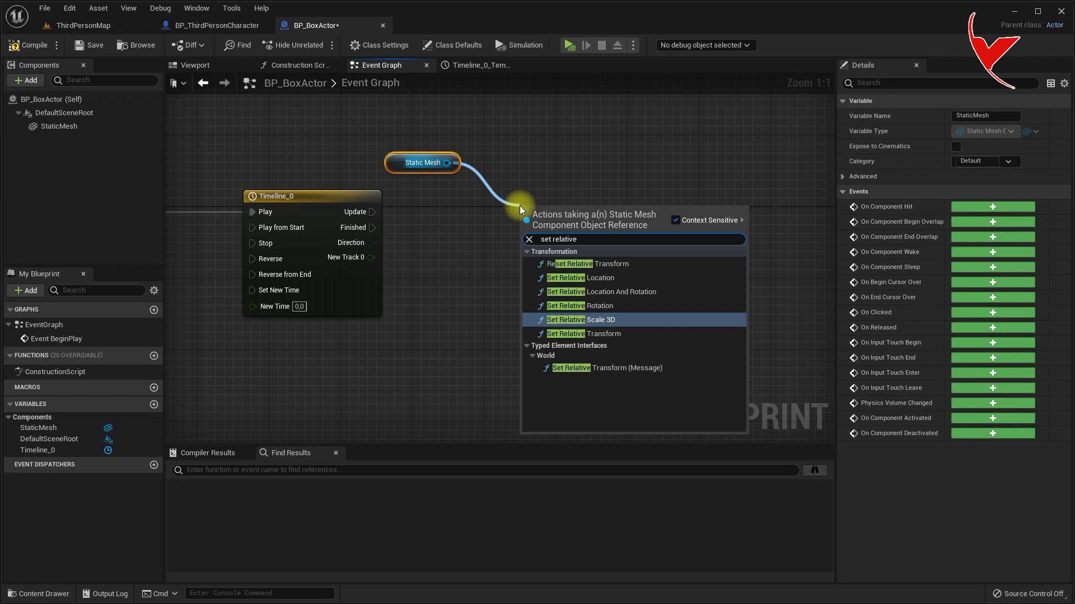
click(588, 306)
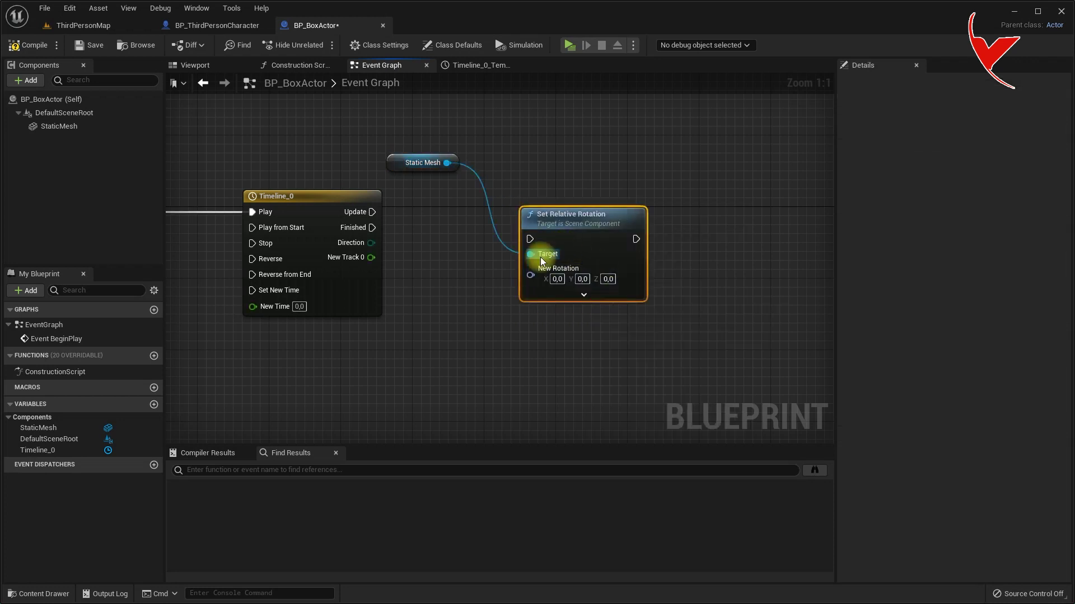
right_click(530, 275)
click(591, 307)
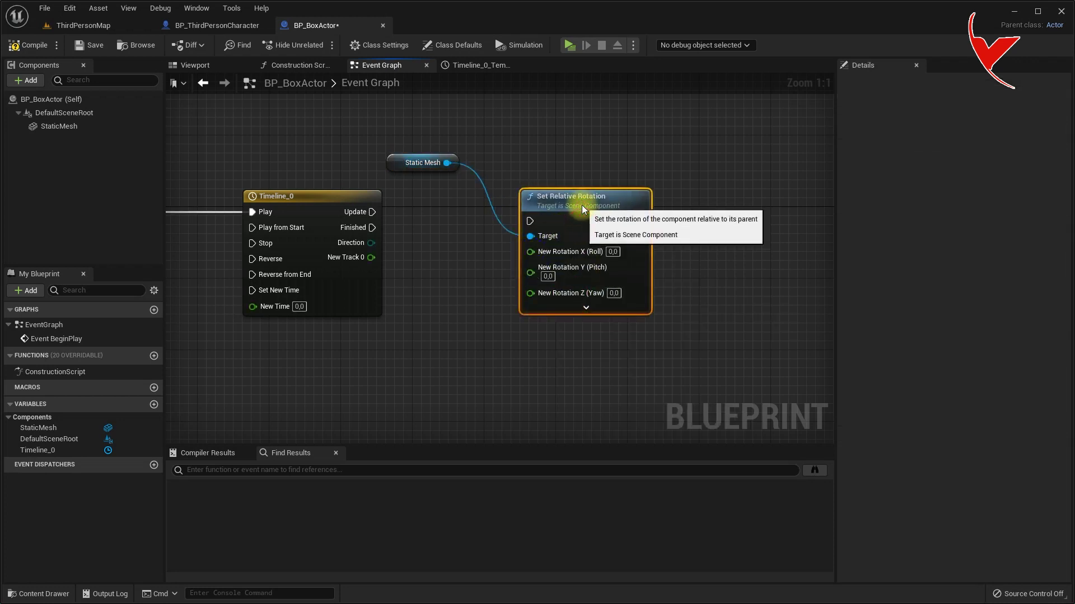
drag(371, 257, 530, 250)
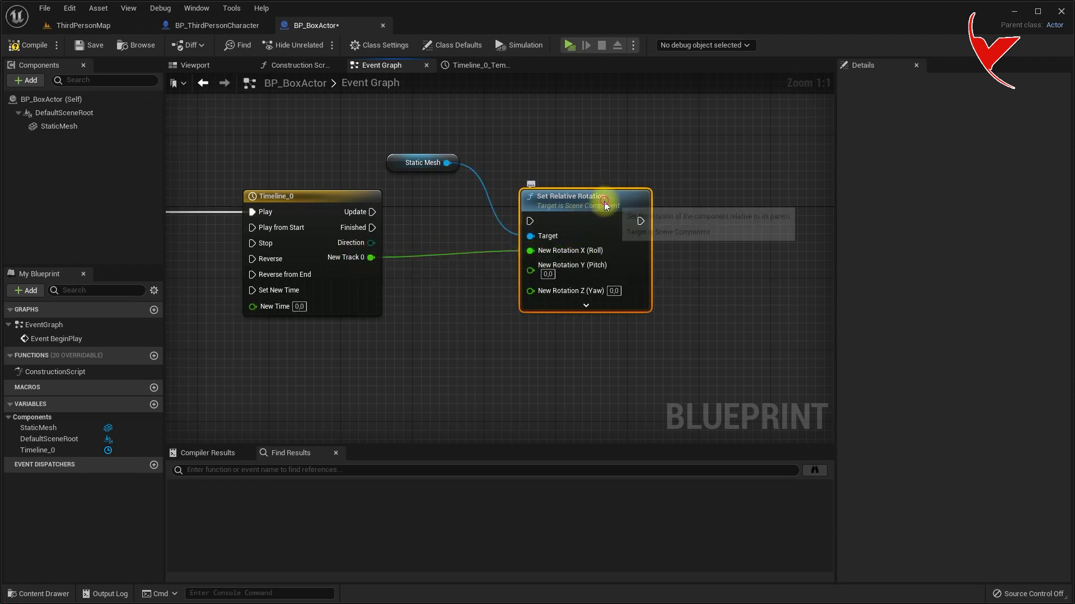
Tidy the nodes and add a 0.2 s Delay after Finished that loops back to Play from Start.
drag(603, 207, 646, 207)
right_drag(454, 267, 556, 262)
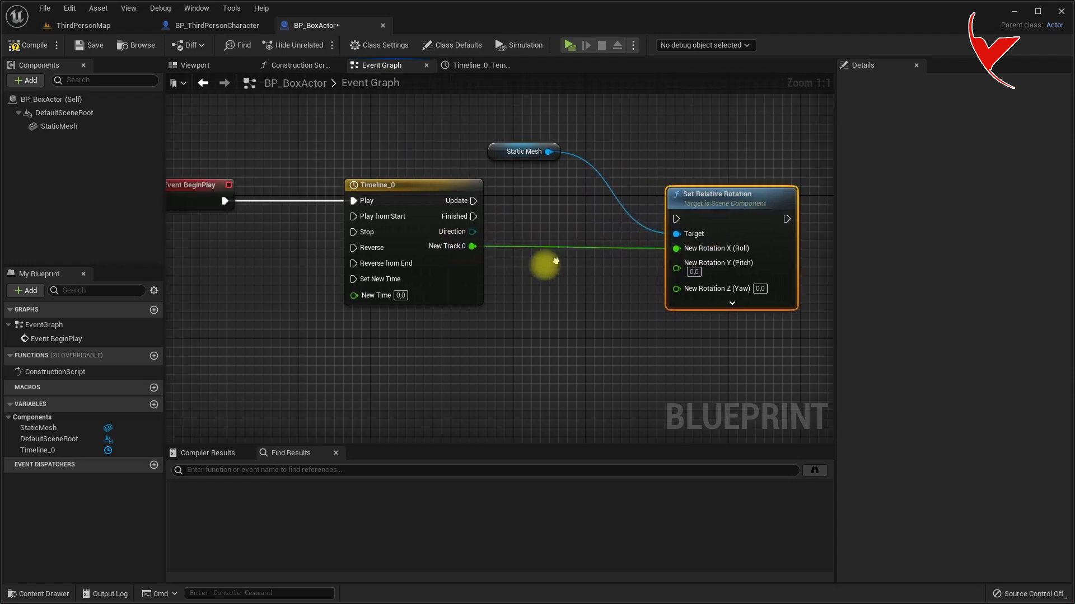
right_drag(489, 223, 442, 278)
drag(466, 213, 502, 351)
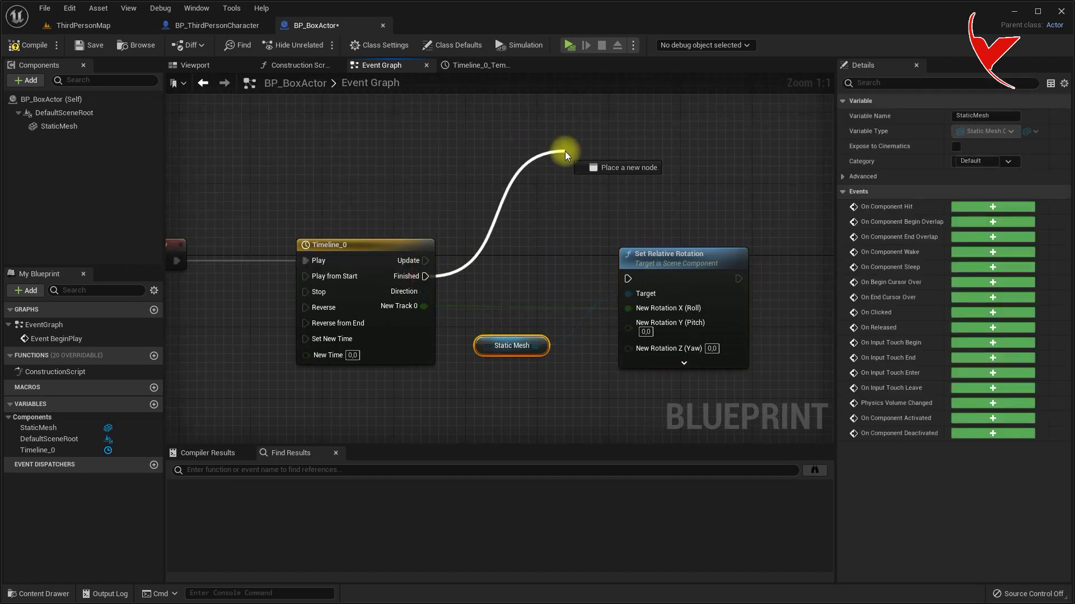
drag(424, 276, 565, 151)
text(delay)
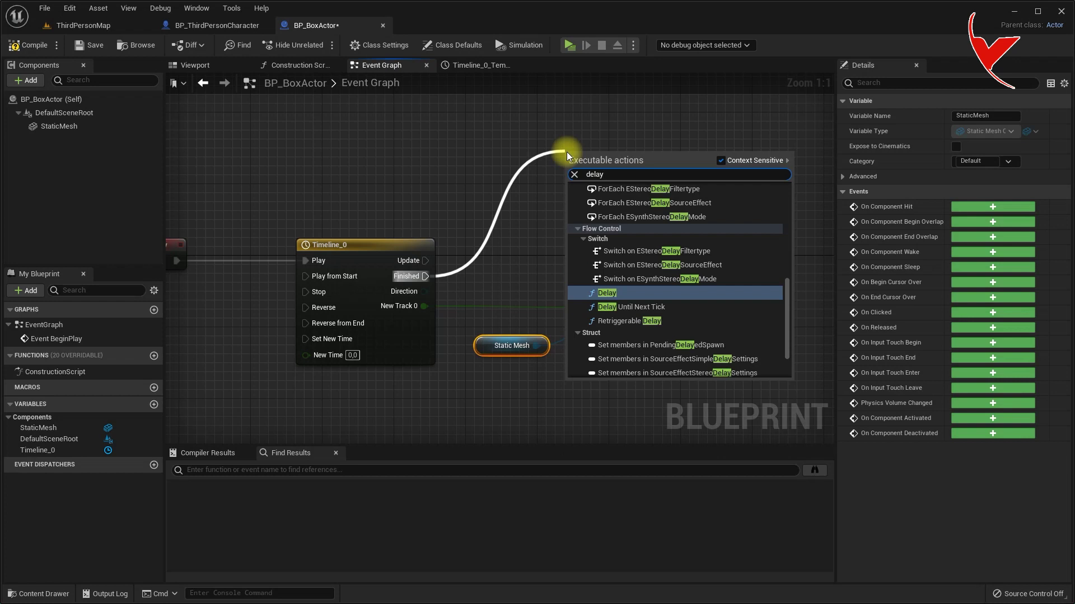
click(576, 292)
mouse_move(642, 179)
mouse_down()
mouse_move(705, 197)
mouse_move(505, 139)
mouse_move(302, 275)
mouse_up()
Route the loop-back wire through two reroute points and wire Update to Set Relative Rotation.
double_click(468, 245)
drag(464, 245, 377, 138)
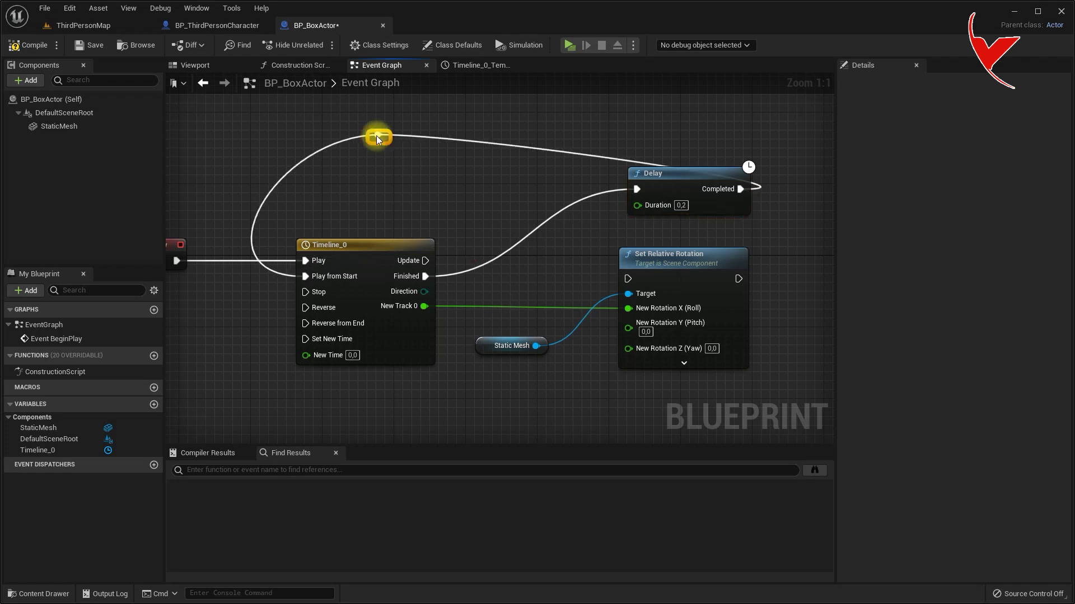
double_click(474, 141)
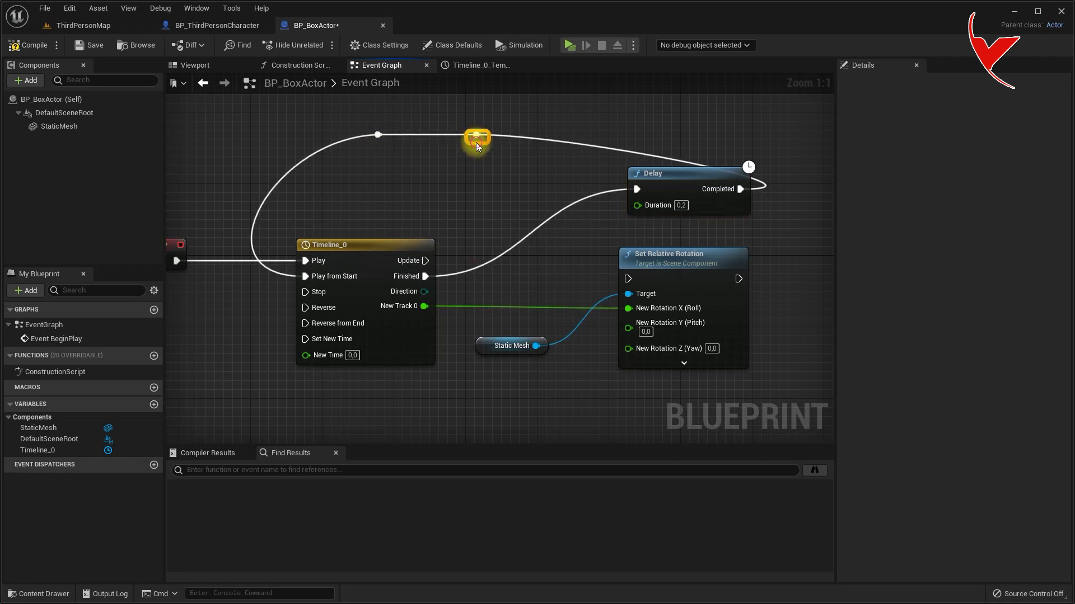
drag(476, 142, 744, 139)
scroll(585, 171, down, 2)
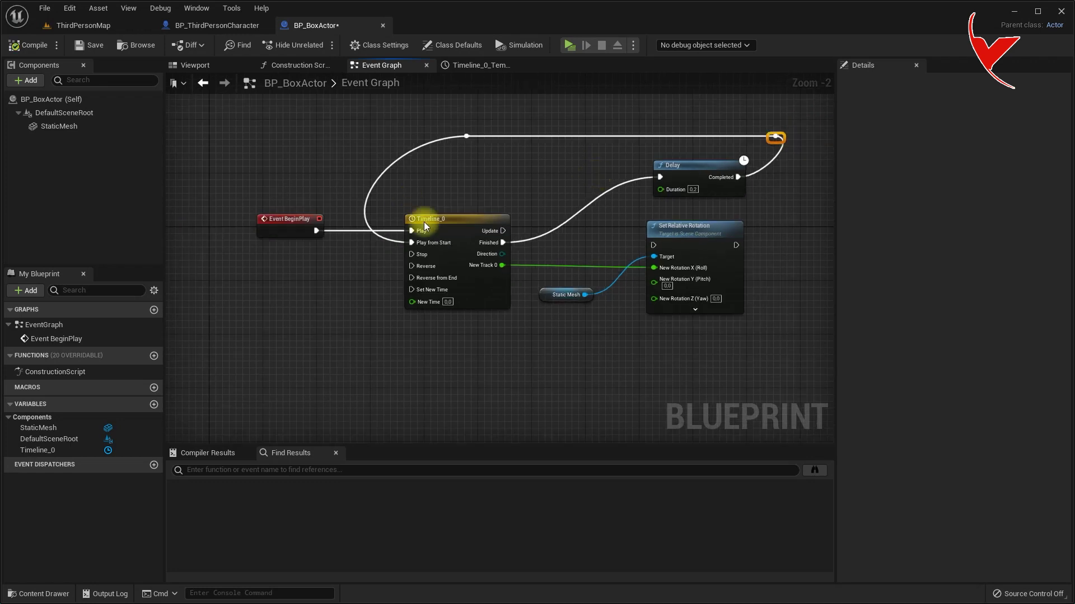
mouse_move(503, 231)
mouse_down()
mouse_move(655, 250)
mouse_move(698, 220)
mouse_up()
Replace the level's Box actor with a BP_BoxActor raised to Z -200.
click(84, 25)
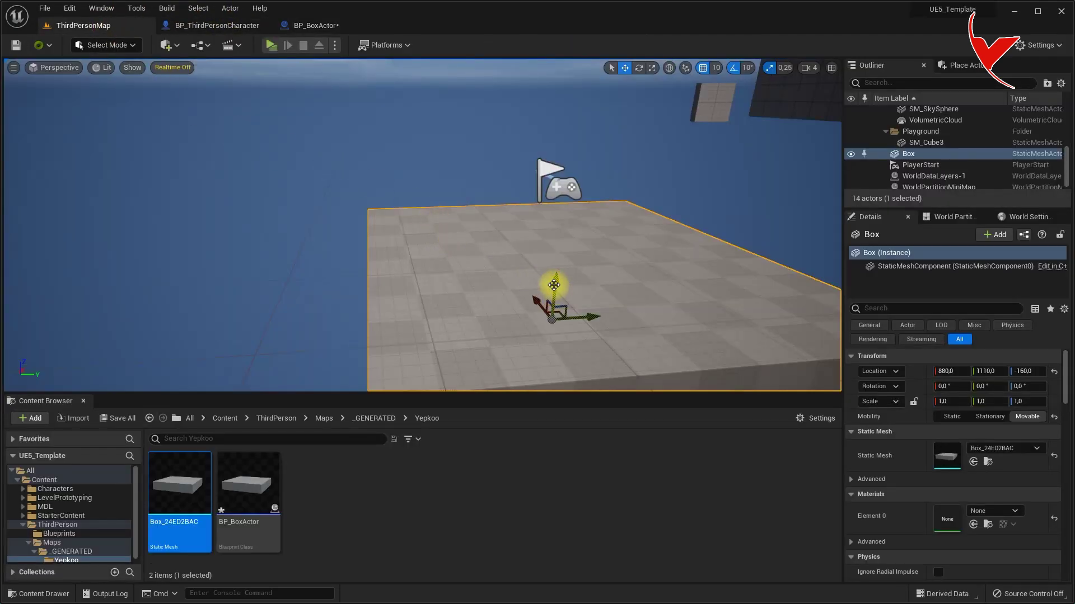
key(Delete)
mouse_move(248, 483)
mouse_down()
mouse_move(519, 288)
mouse_move(529, 291)
mouse_up()
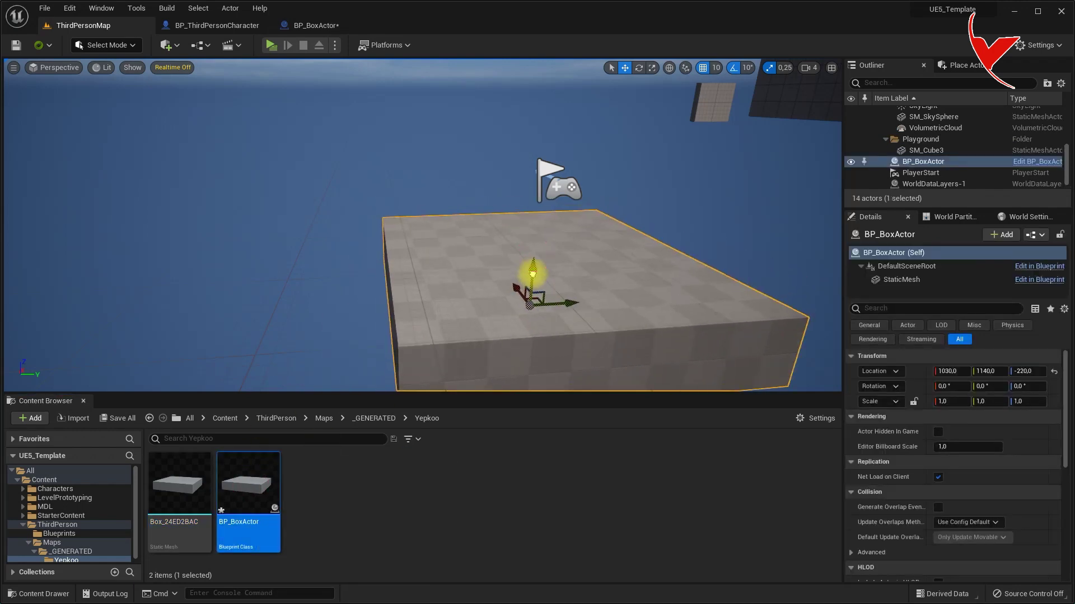
click(544, 243)
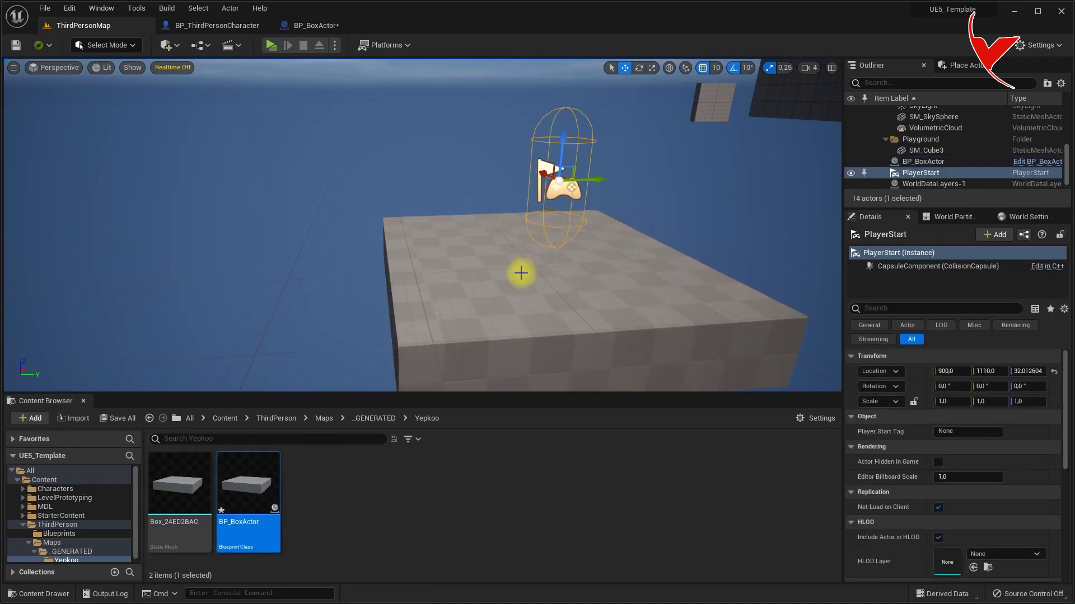
click(525, 263)
drag(531, 263, 532, 255)
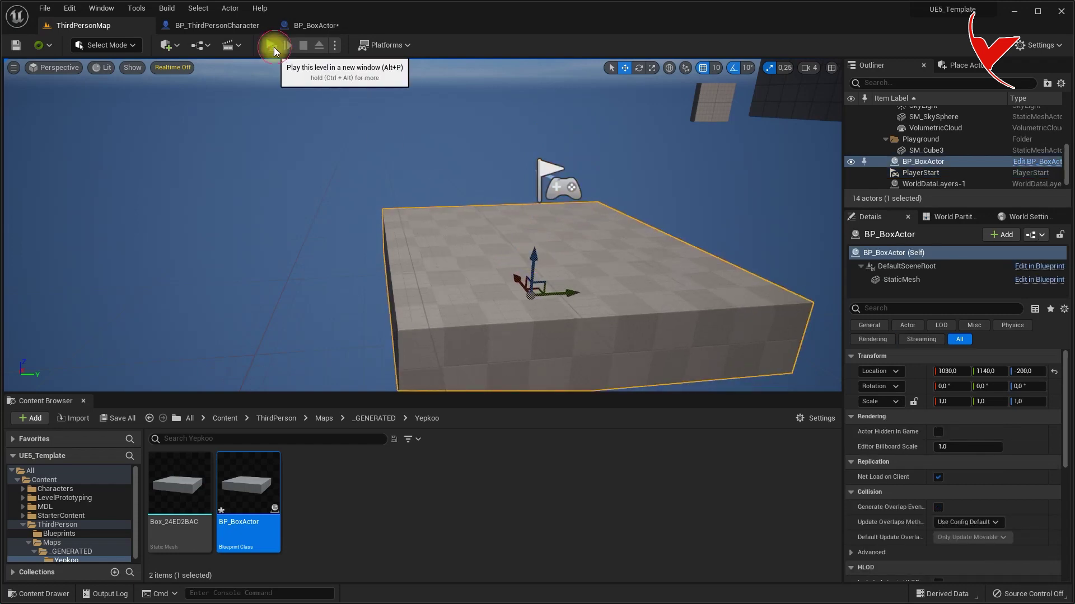
Run a two-player server and client test, then view BP_BoxActor's class defaults.
click(273, 46)
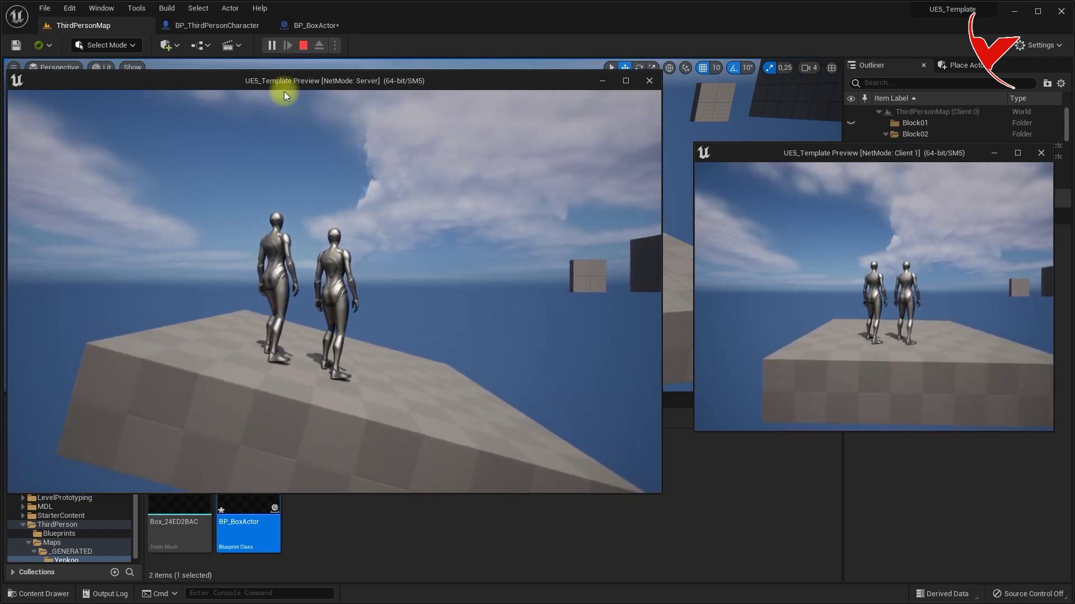
click(303, 47)
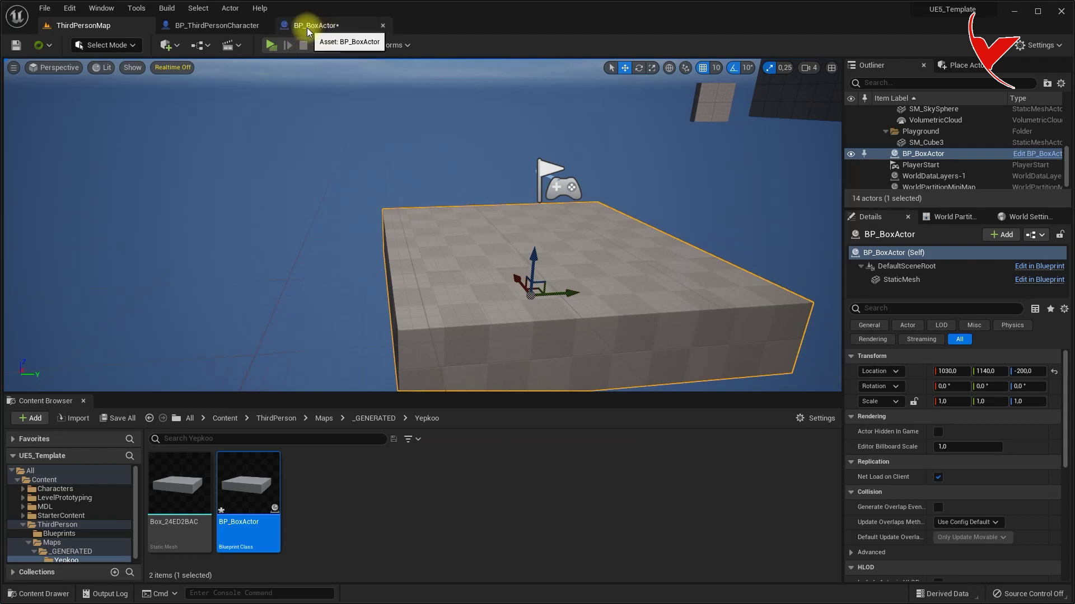
click(230, 28)
click(335, 25)
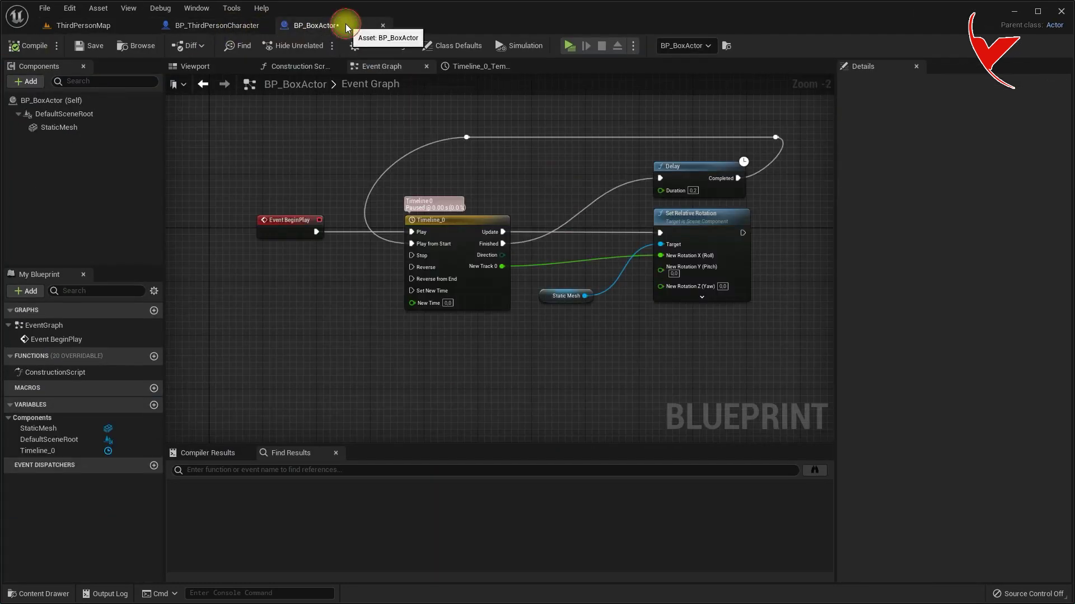
click(79, 100)
click(841, 103)
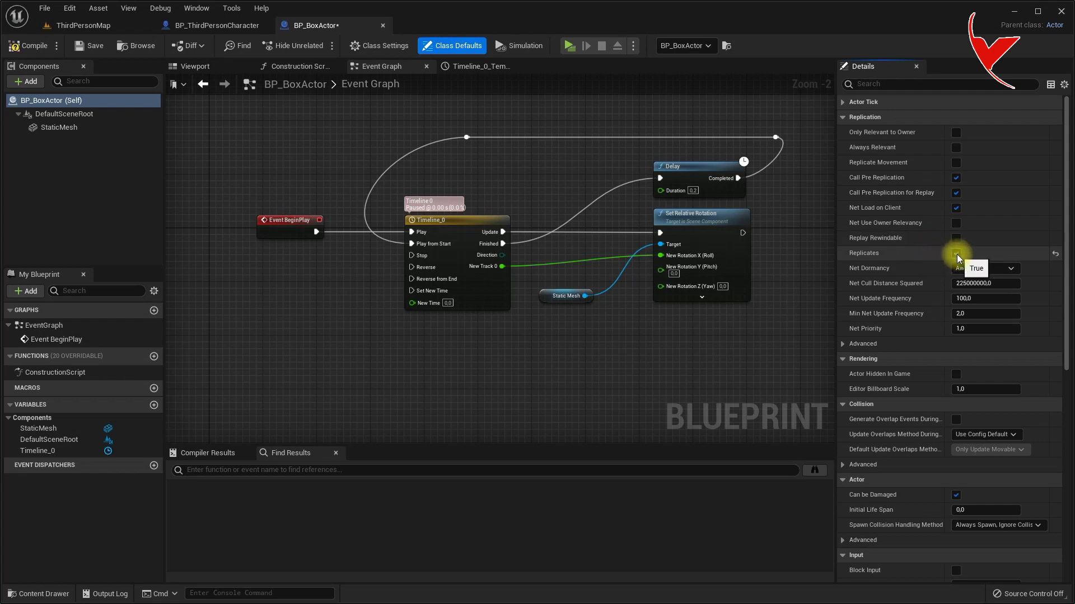
Add a custom event named TestEvent and wire it to Timeline_0's Play from Start.
scroll(343, 211, up, 2)
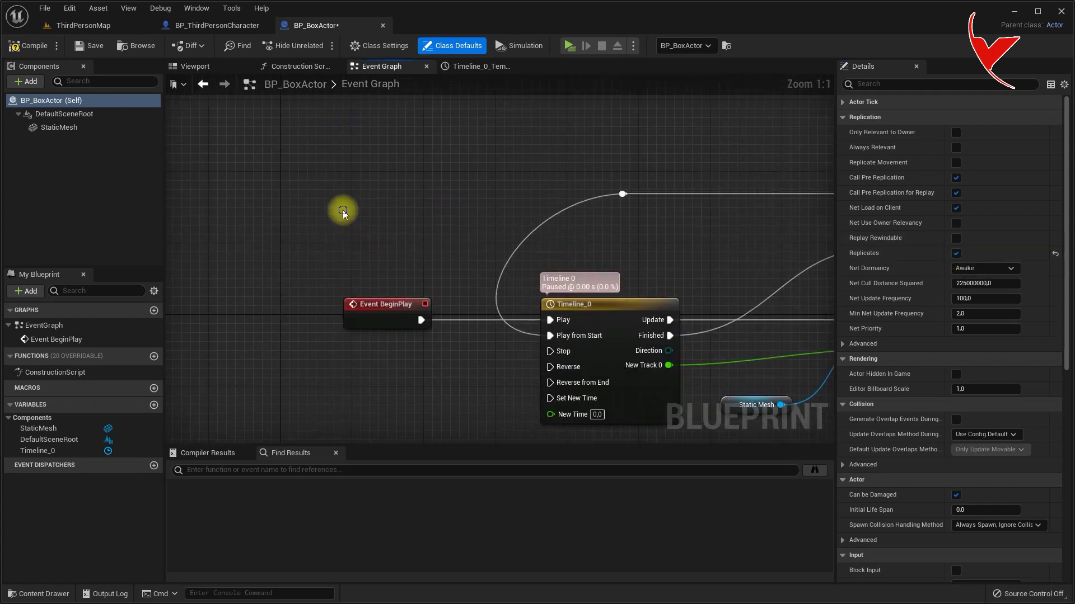
right_click(344, 212)
scroll(394, 206, down, 15)
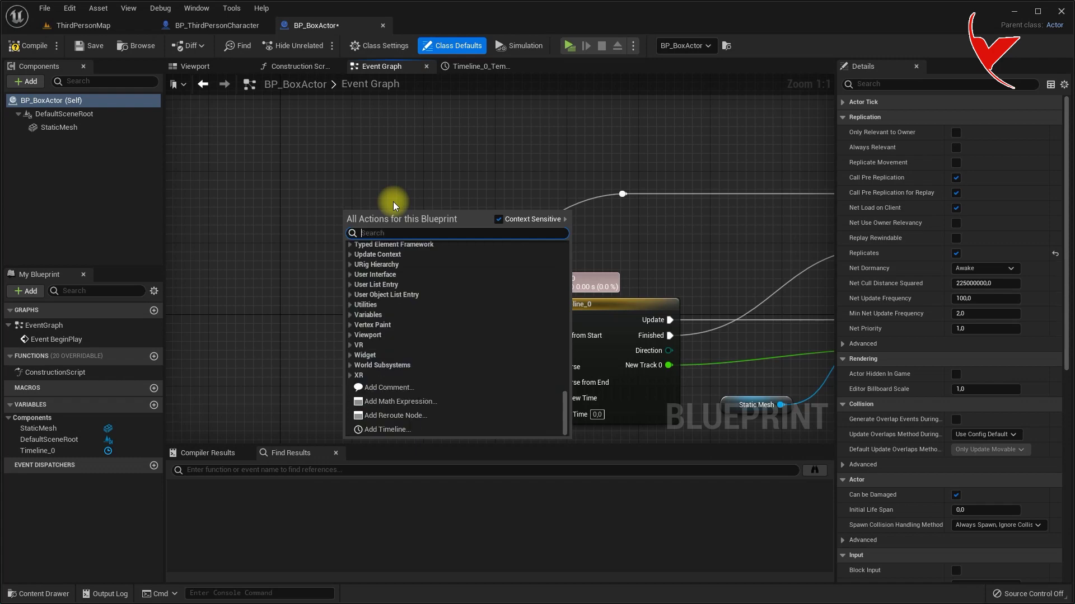
text(custom eve)
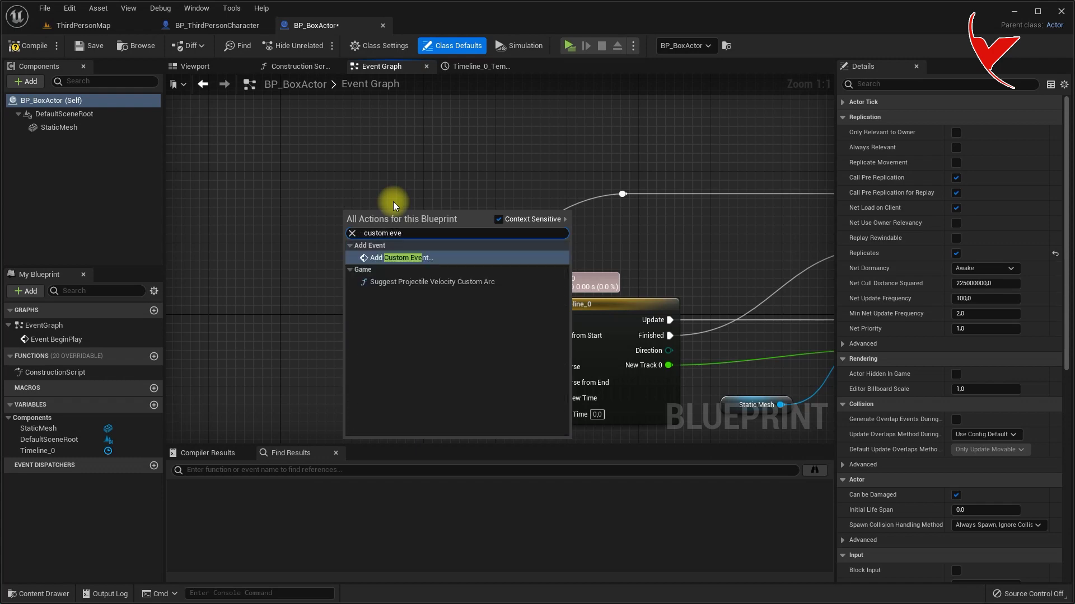
click(409, 257)
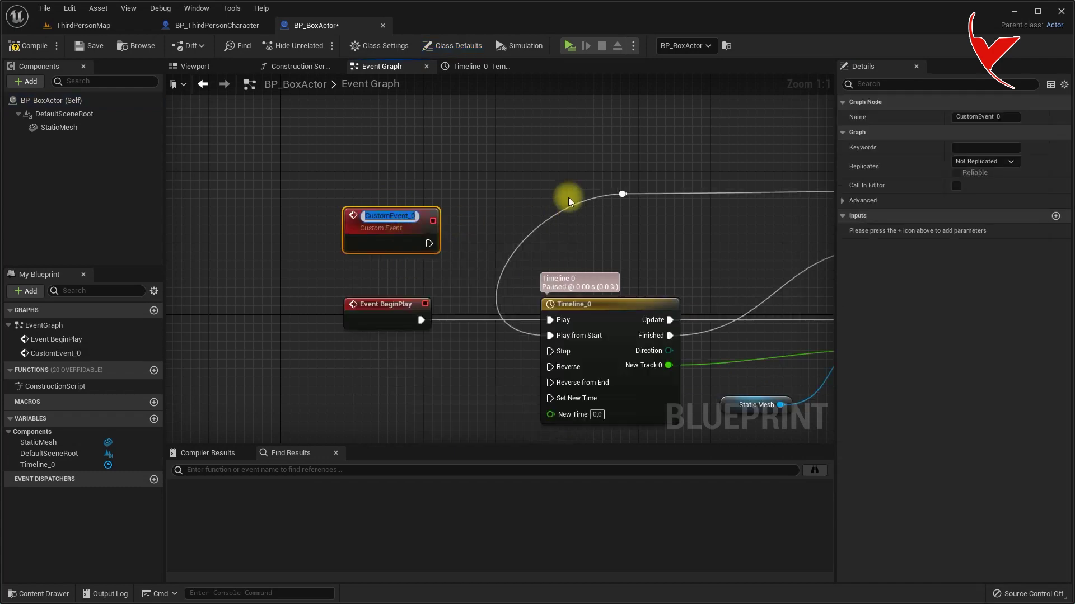
text(Te)
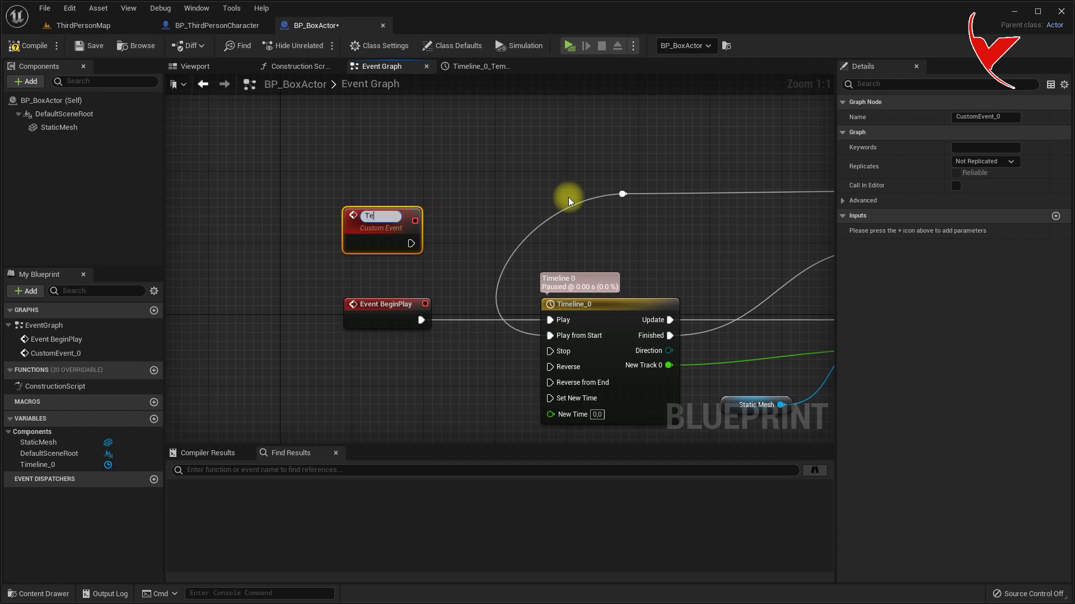
text(stEvent)
key(Return)
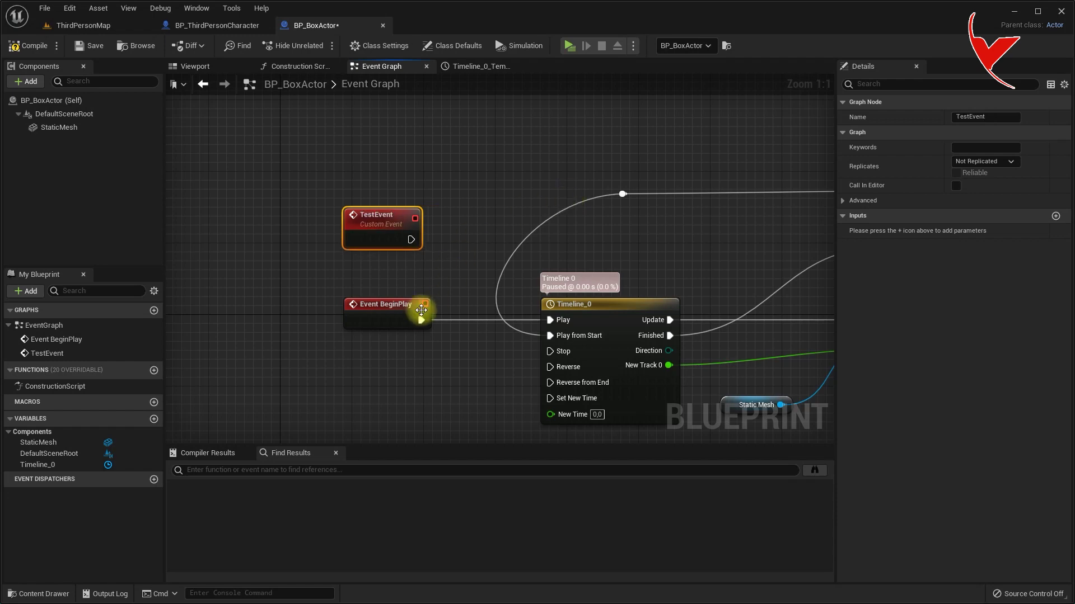
drag(417, 319, 292, 220)
mouse_move(417, 258)
mouse_down()
mouse_move(417, 329)
mouse_move(546, 335)
mouse_up()
drag(396, 294, 396, 302)
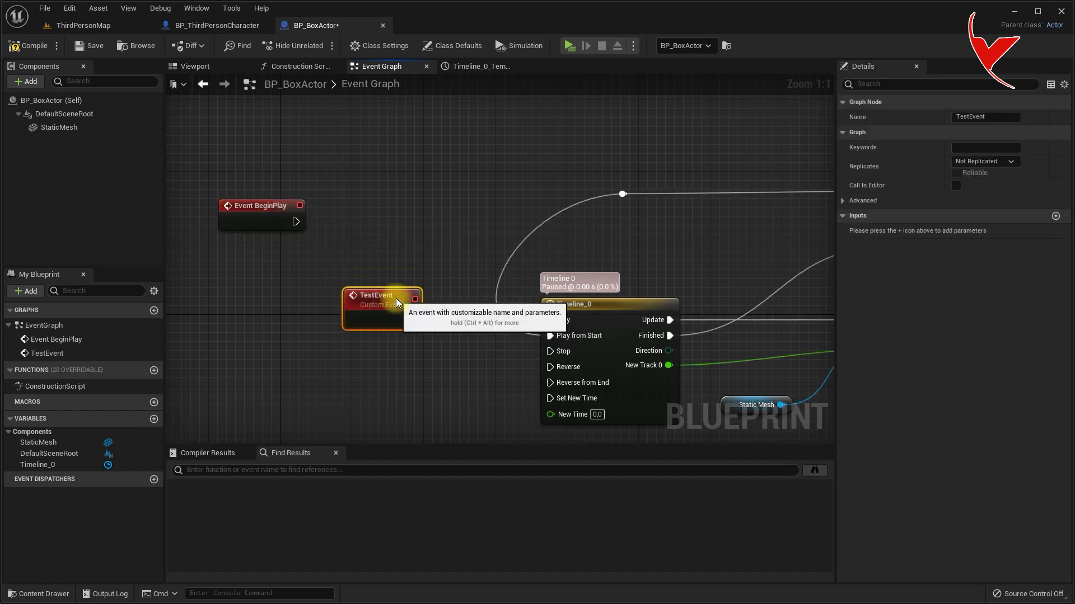
Call TestEvent from Event BeginPlay and set TestEvent's replication to Run on Server.
right_drag(495, 240, 450, 324)
mouse_move(211, 292)
mouse_down()
mouse_move(344, 165)
mouse_move(335, 138)
mouse_move(438, 152)
mouse_up()
text(testevent)
key(Return)
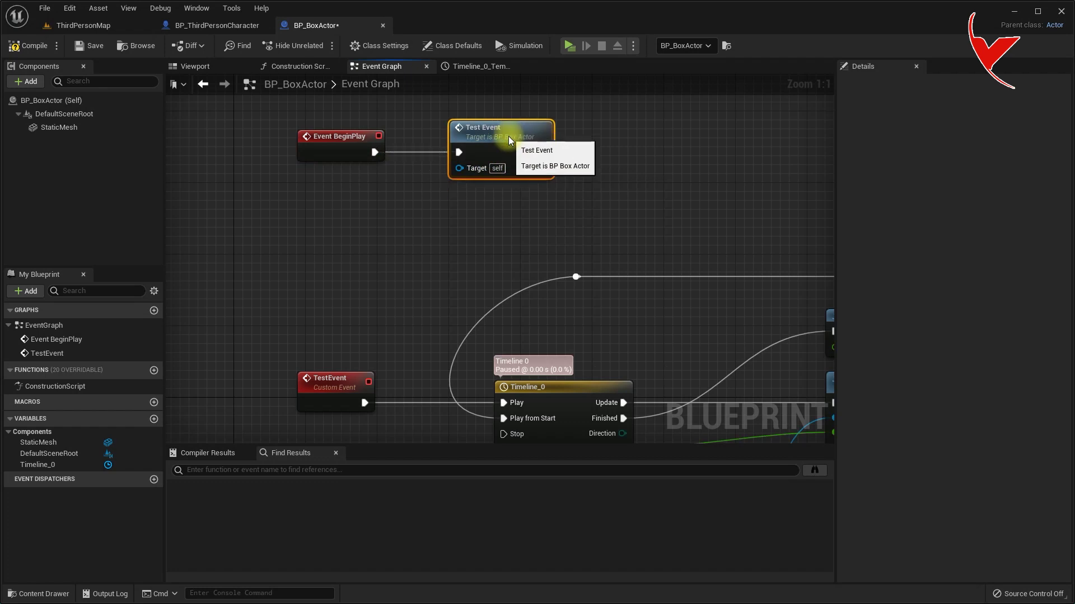
scroll(509, 136, down, 2)
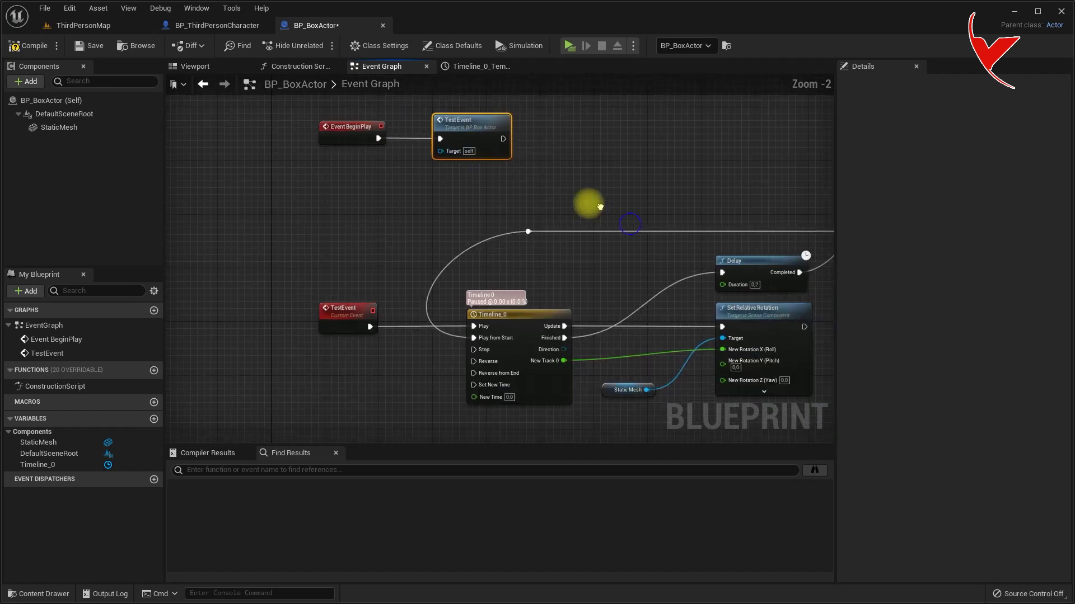
click(523, 200)
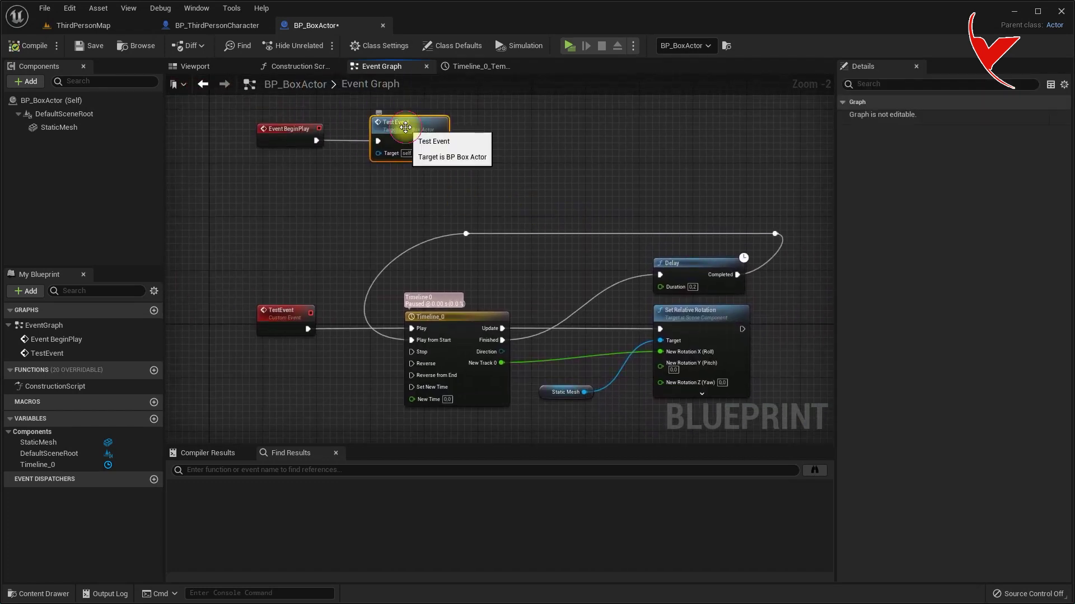
click(298, 308)
click(977, 161)
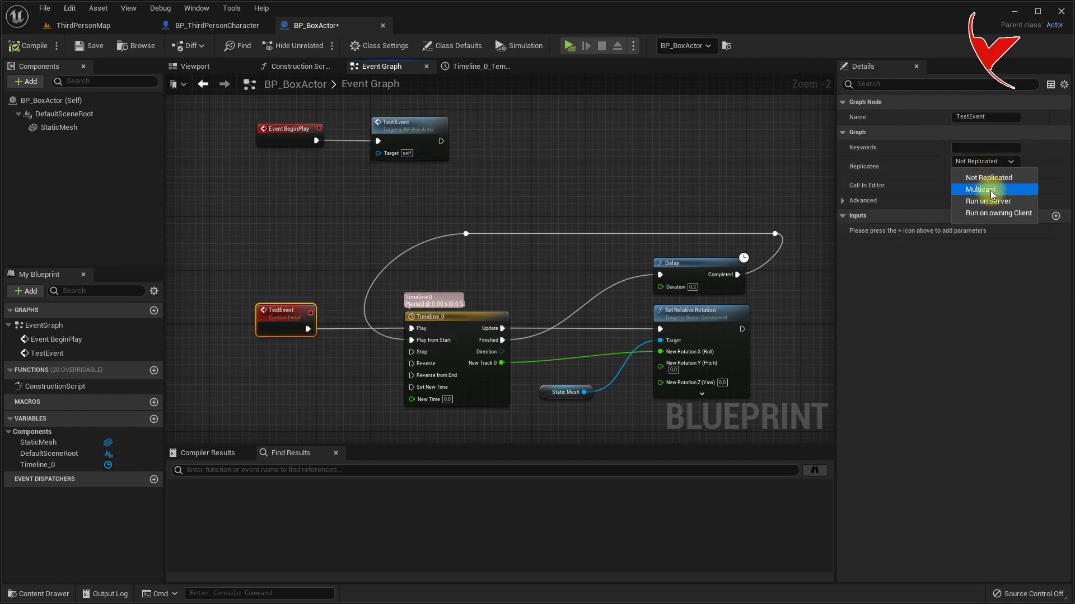
click(988, 202)
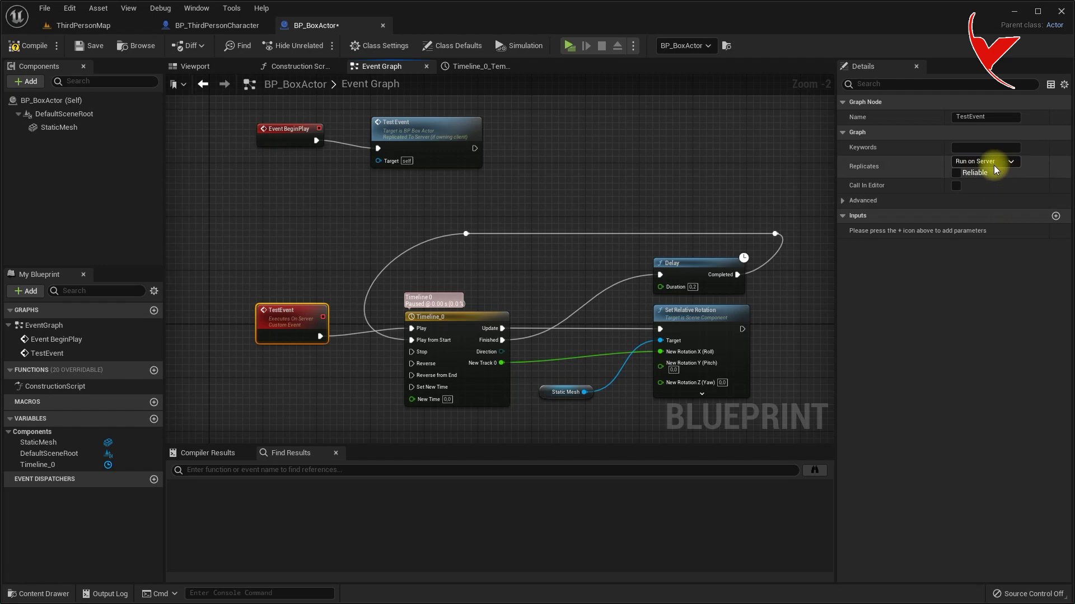
click(84, 25)
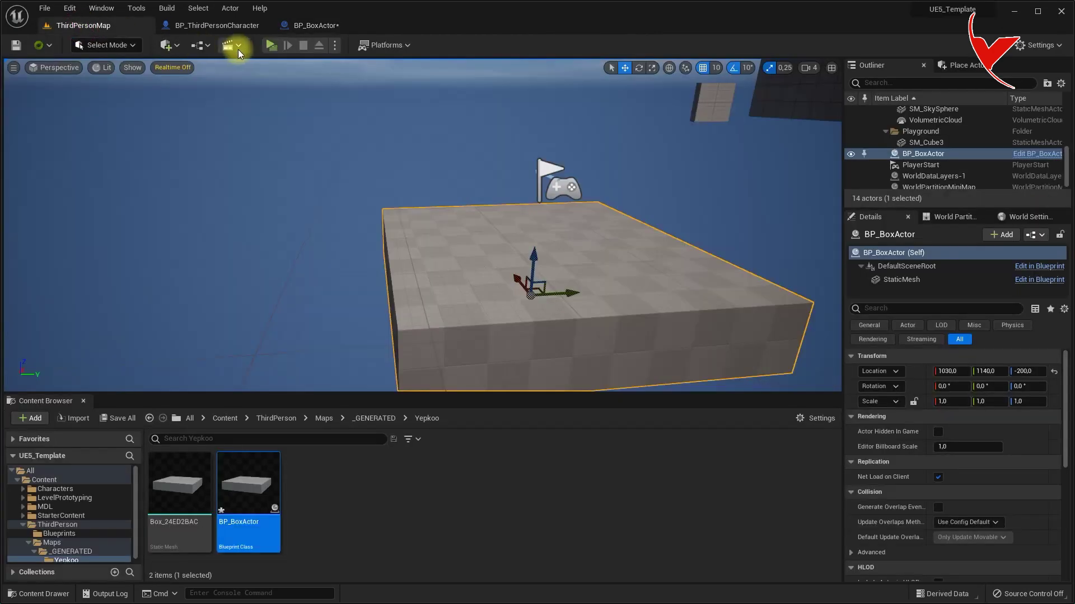
Run a server-and-client test, then tick Component Replicates on BP_BoxActor's StaticMesh.
click(269, 46)
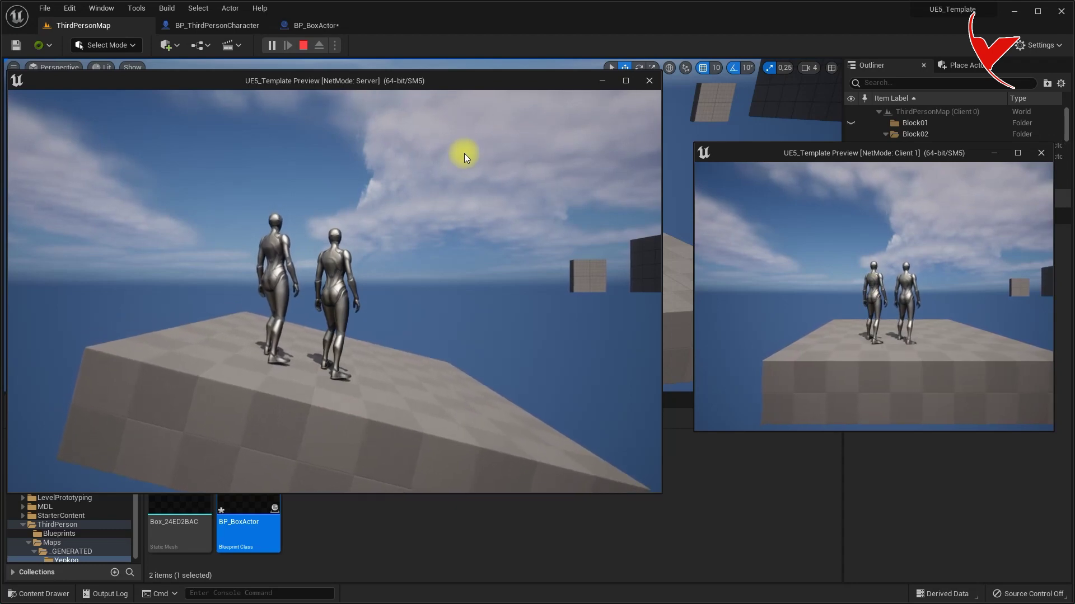
click(303, 45)
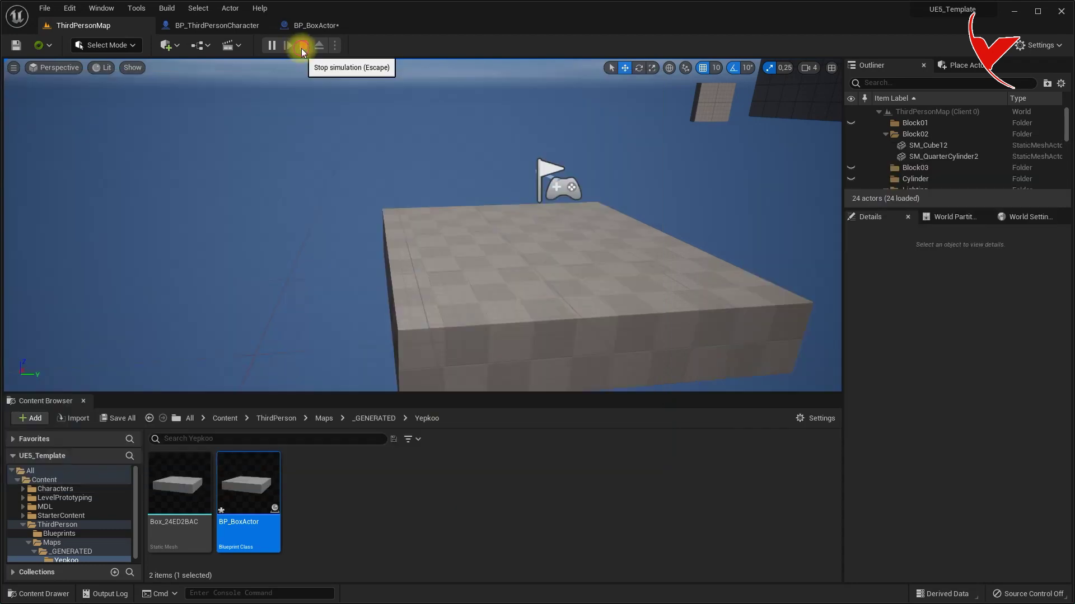
click(316, 26)
click(78, 127)
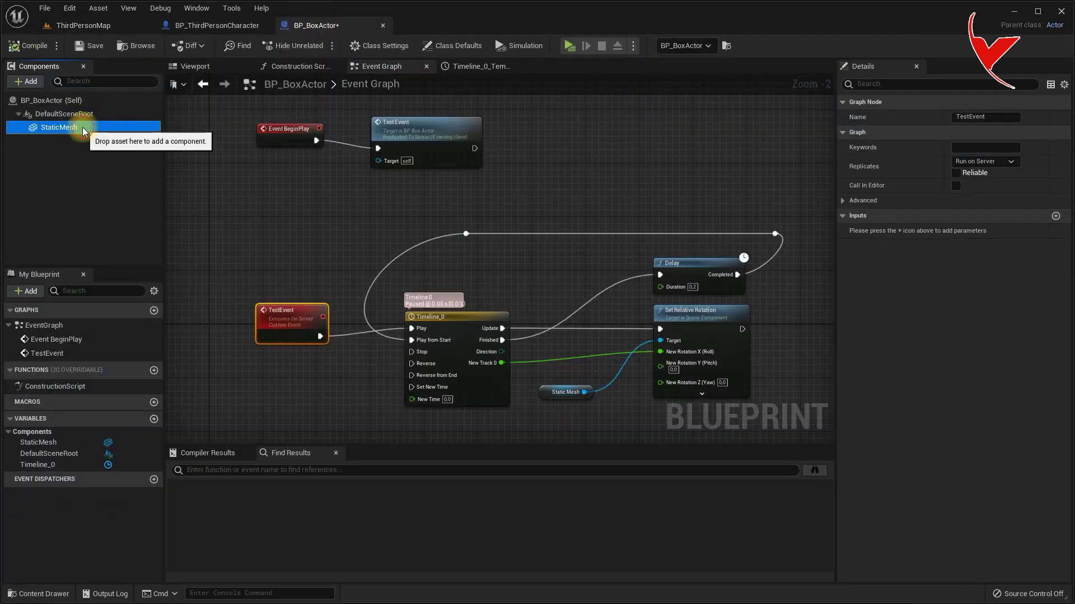
click(868, 84)
text(repl)
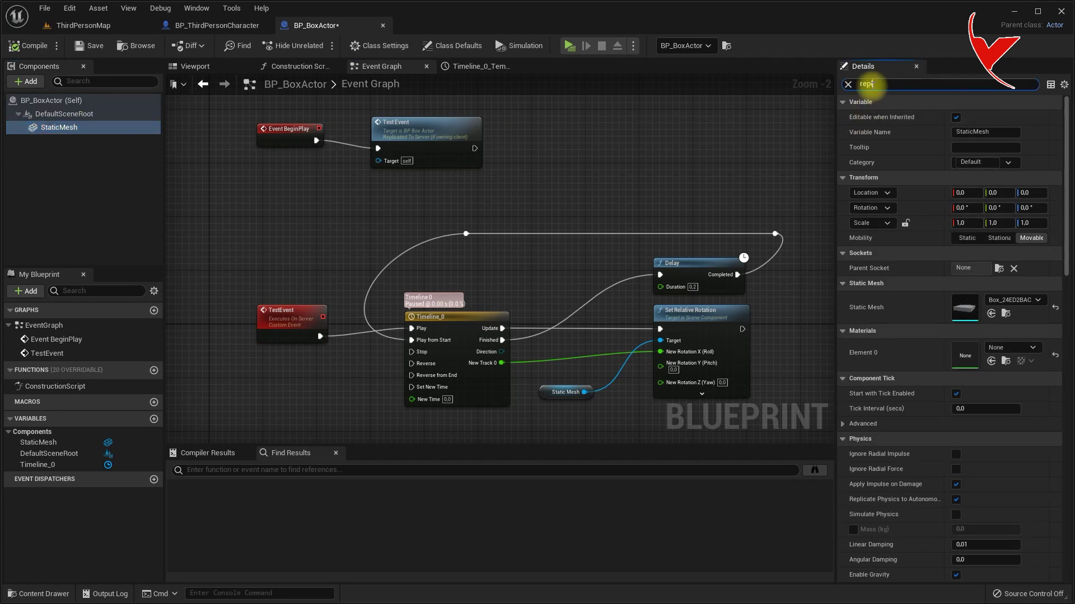
text(i)
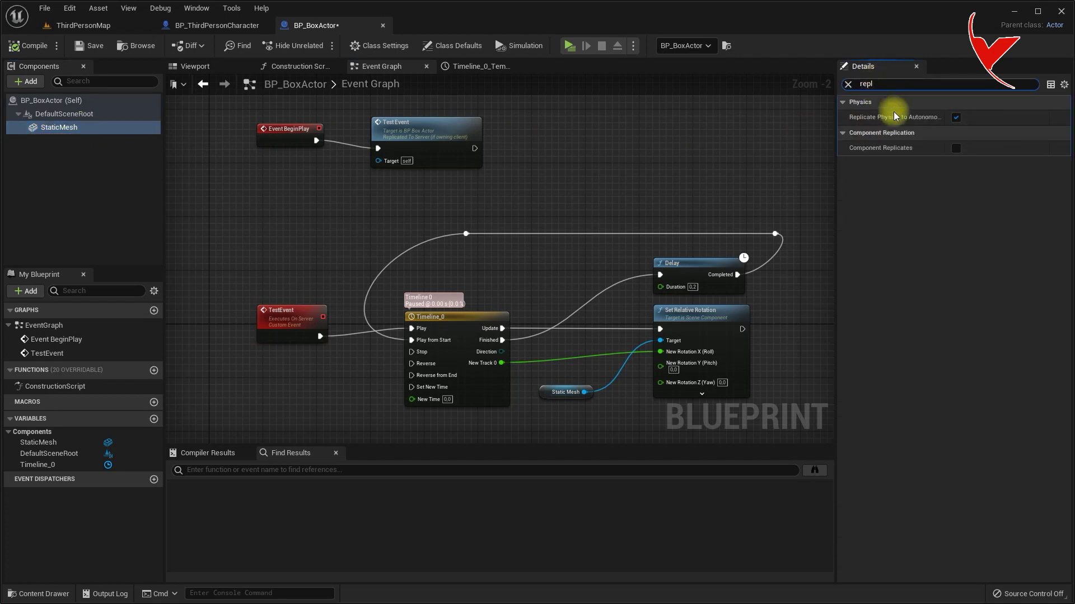
click(956, 149)
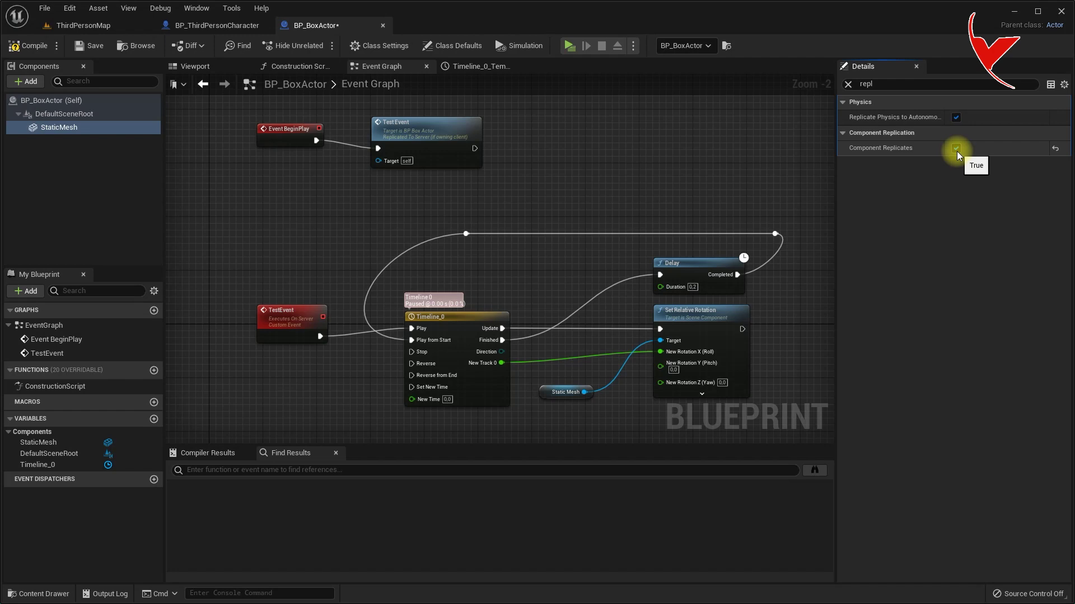
click(112, 25)
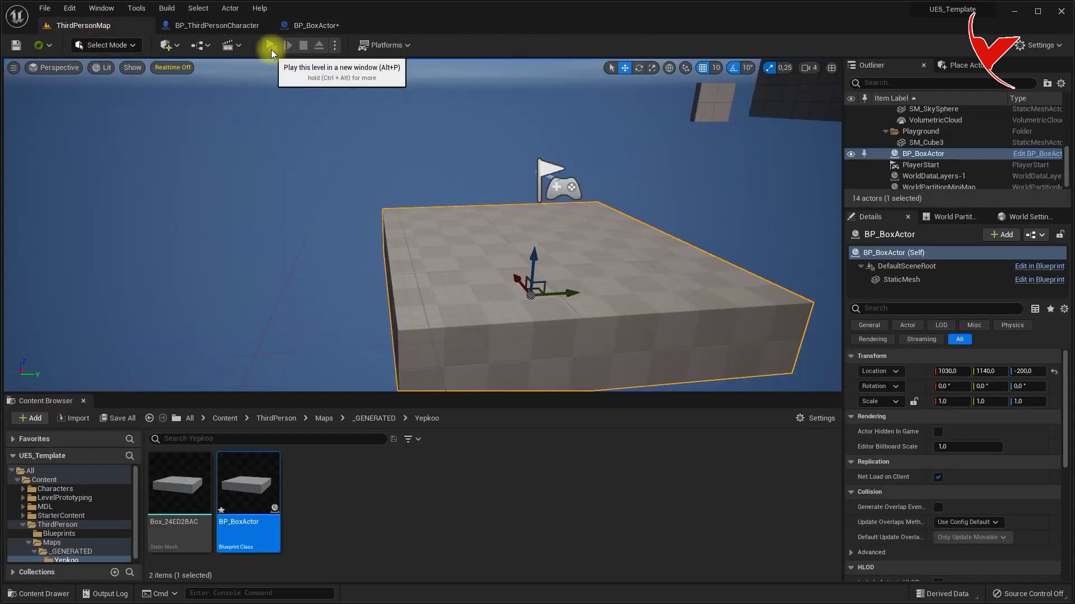
Rerun the multiplayer test, then scale the box actor to 30 in X and Y.
click(270, 49)
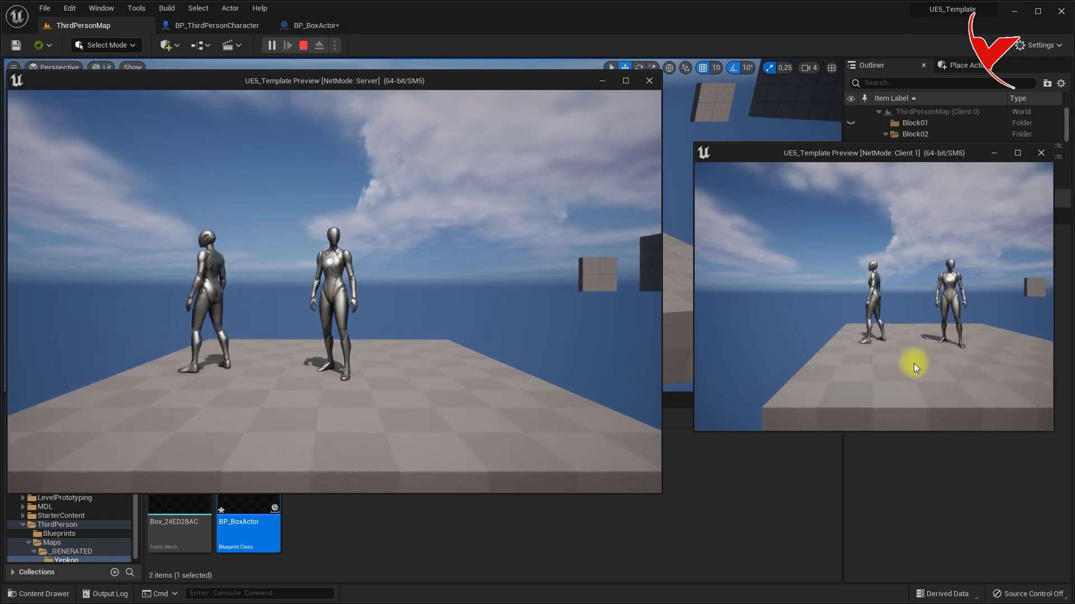
click(306, 48)
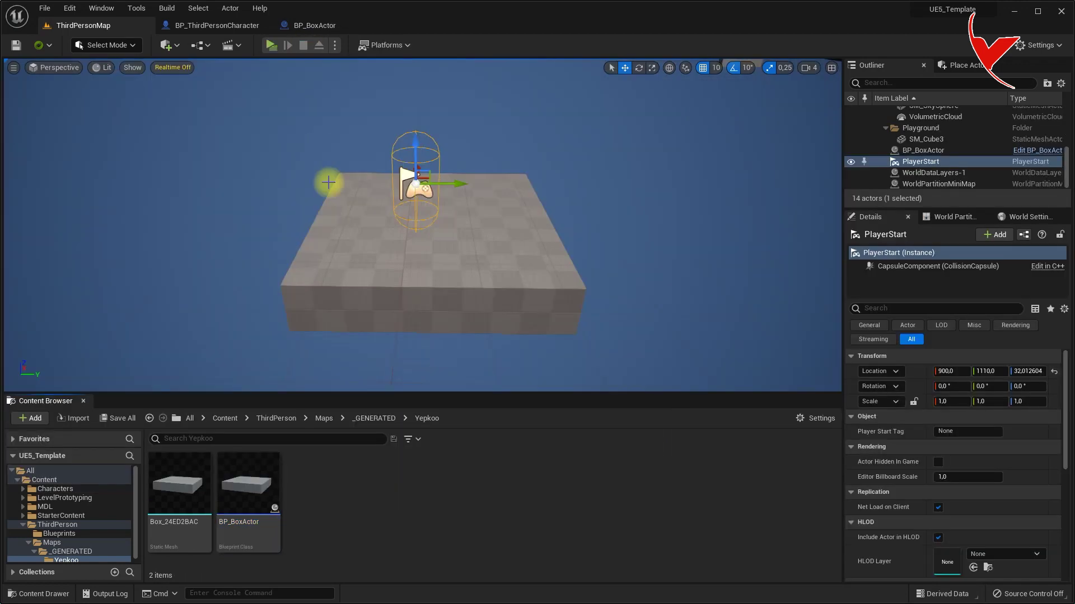
click(342, 249)
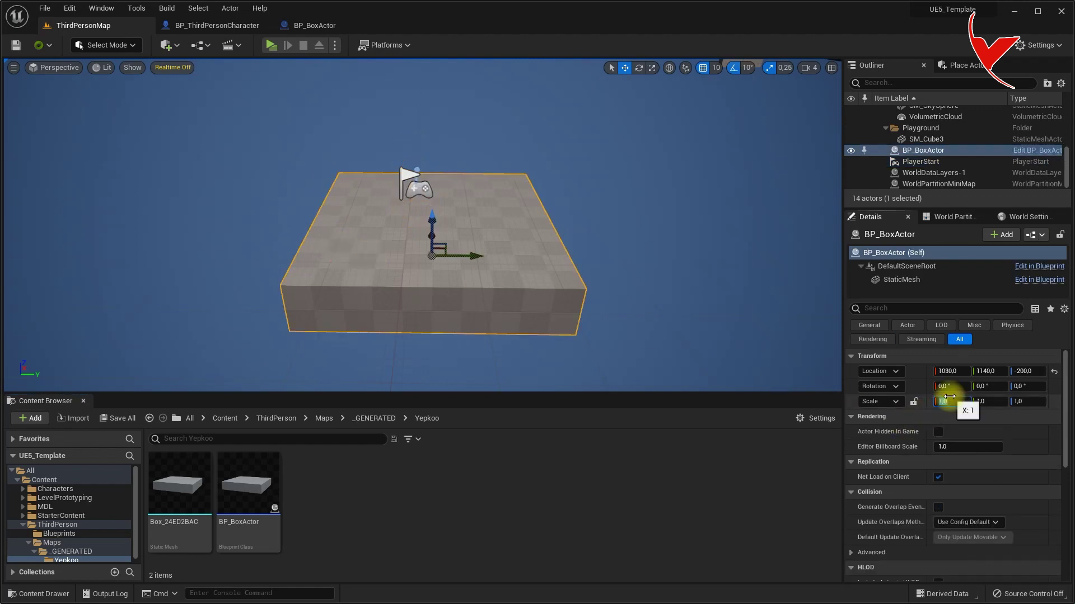
text(30)
key(Return)
click(949, 397)
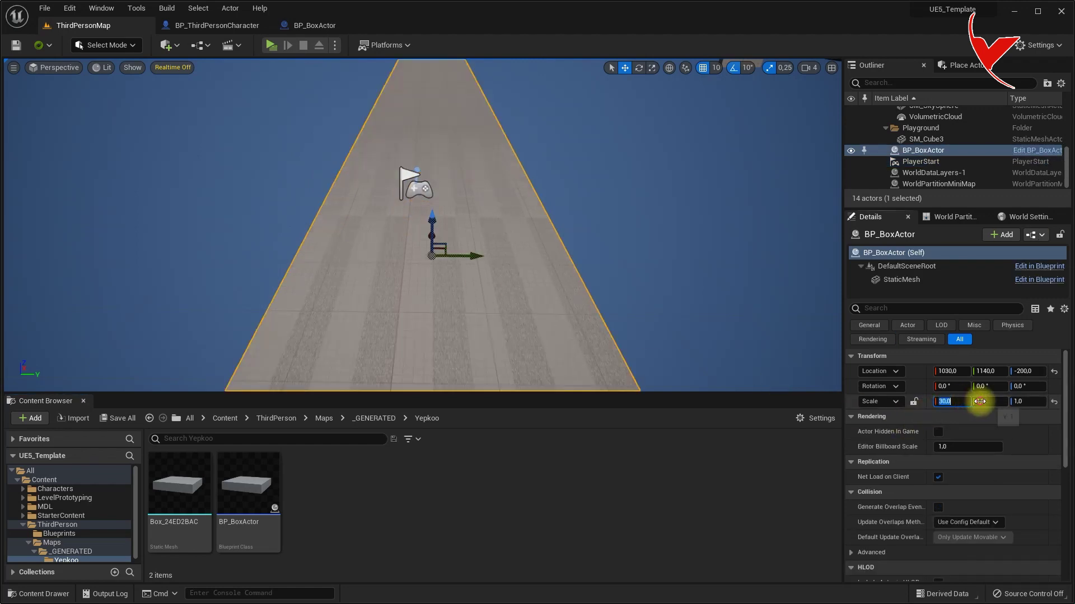
text(0)
key(Return)
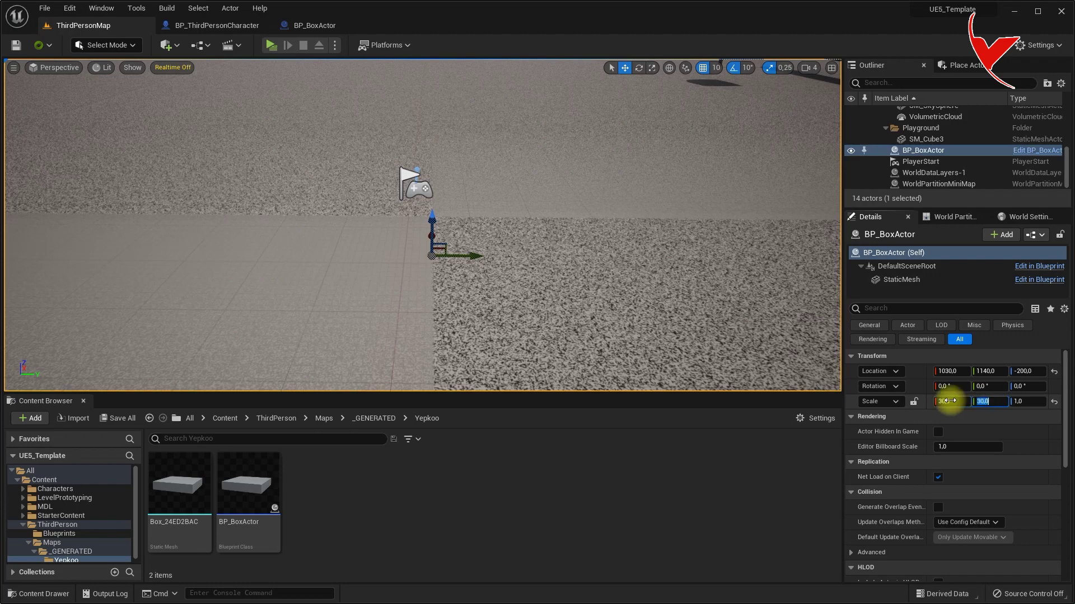
Undo two stray changes and delete the wall beside the floor.
scroll(503, 246, down, 5)
scroll(503, 240, down, 3)
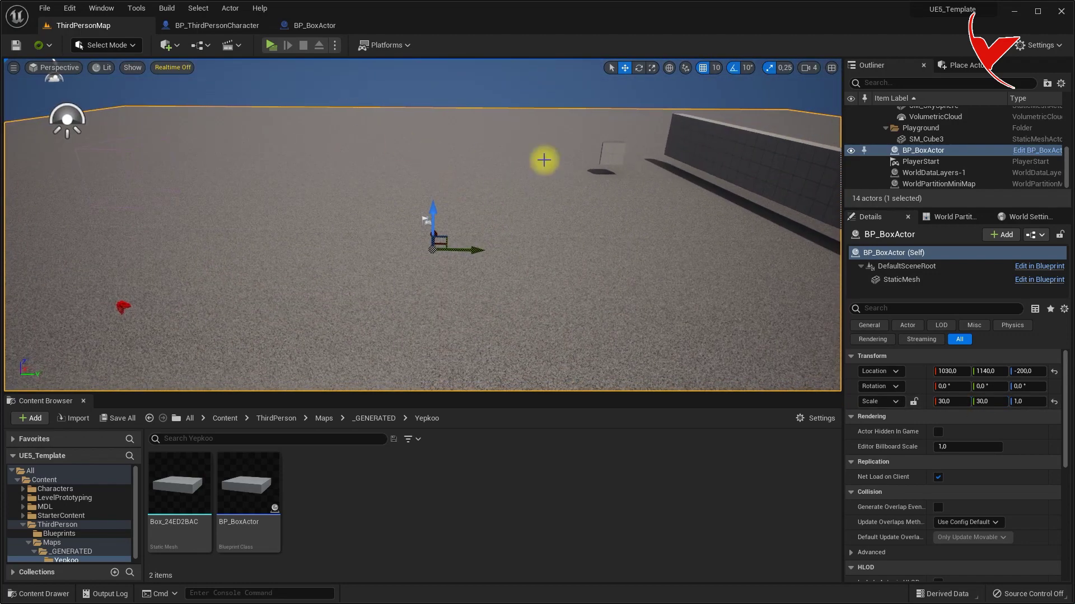
key(ctrl+z)
key(ctrl+z)
key(ctrl+z)
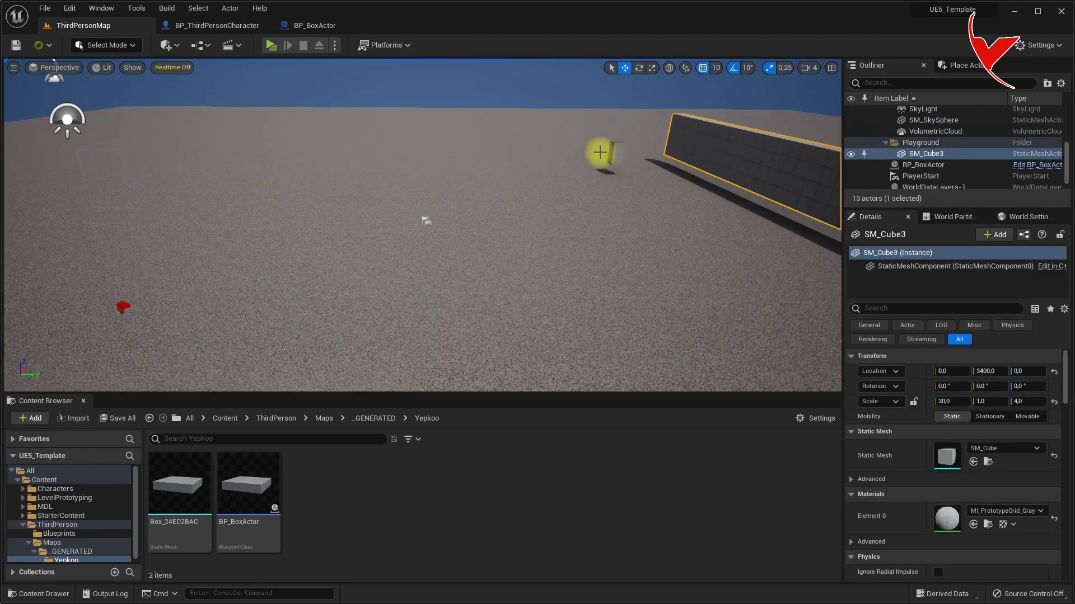
key(ctrl+z)
click(624, 149)
key(Delete)
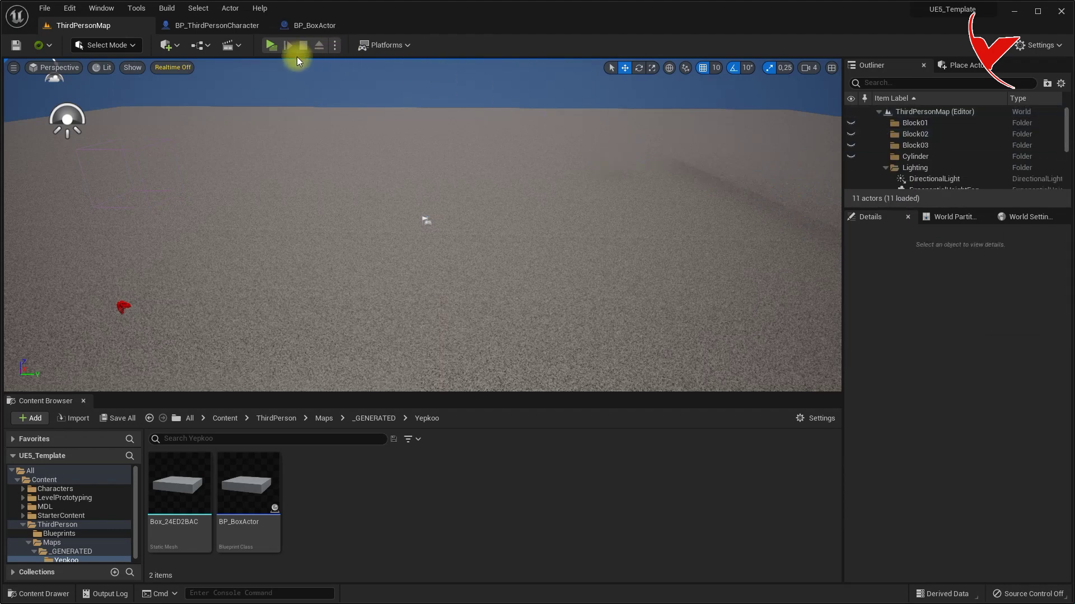
click(226, 28)
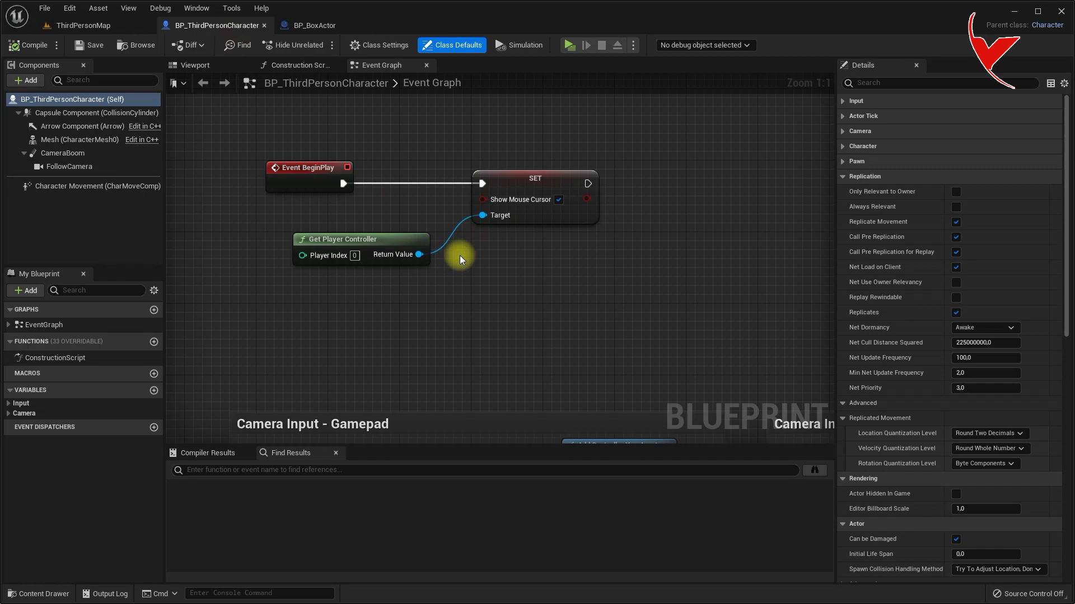
Add a Left Ctrl keyboard event to BP_ThirdPersonCharacter's Event Graph.
scroll(459, 255, down, 2)
right_drag(474, 274, 571, 406)
scroll(433, 229, up, 1)
scroll(422, 244, up, 1)
right_click(406, 191)
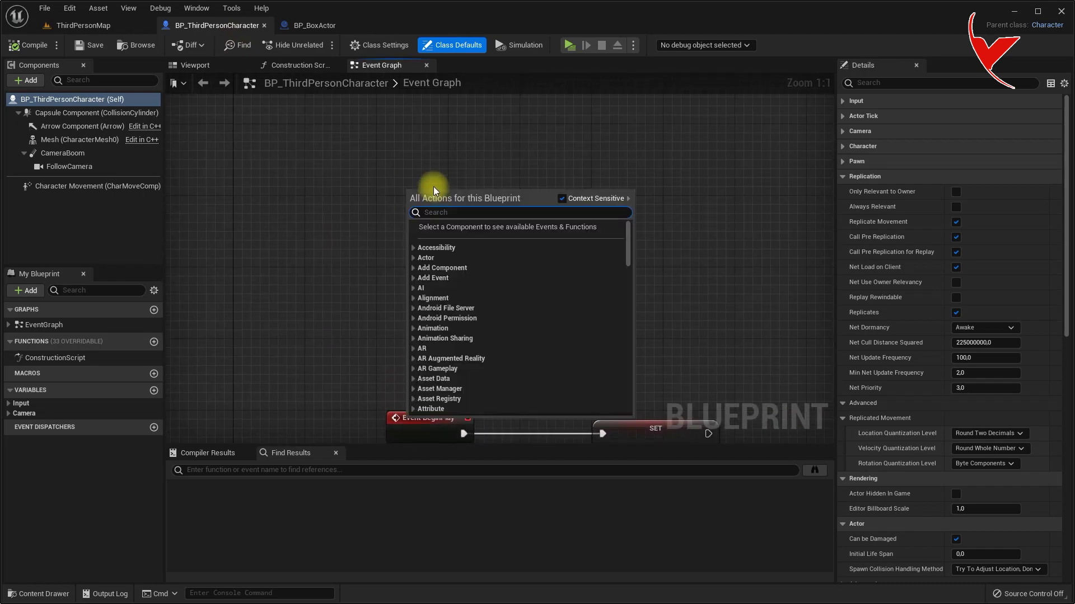
text(left ctrl)
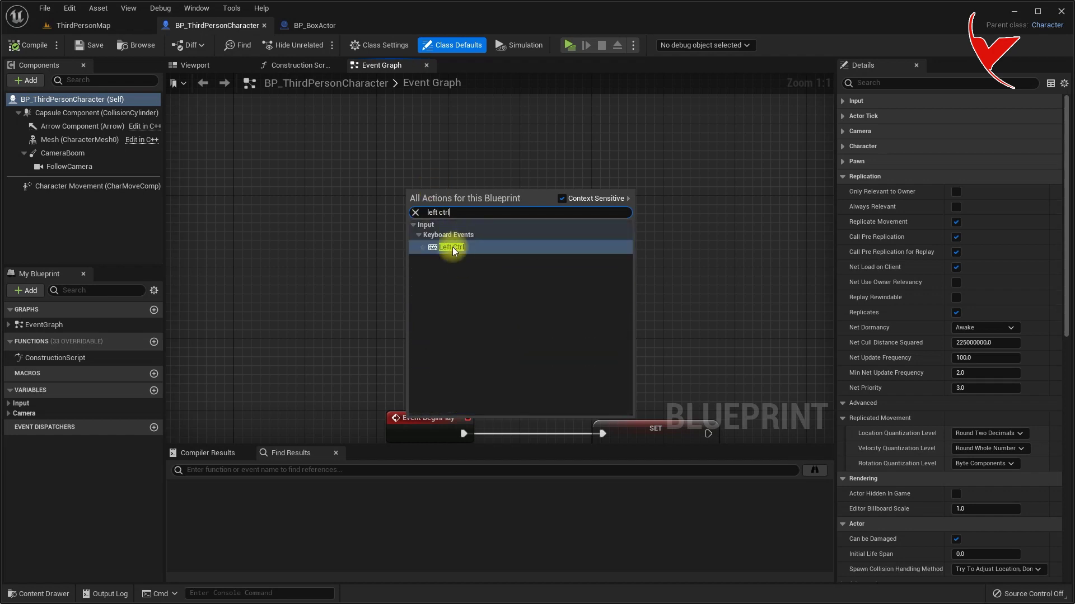
click(452, 247)
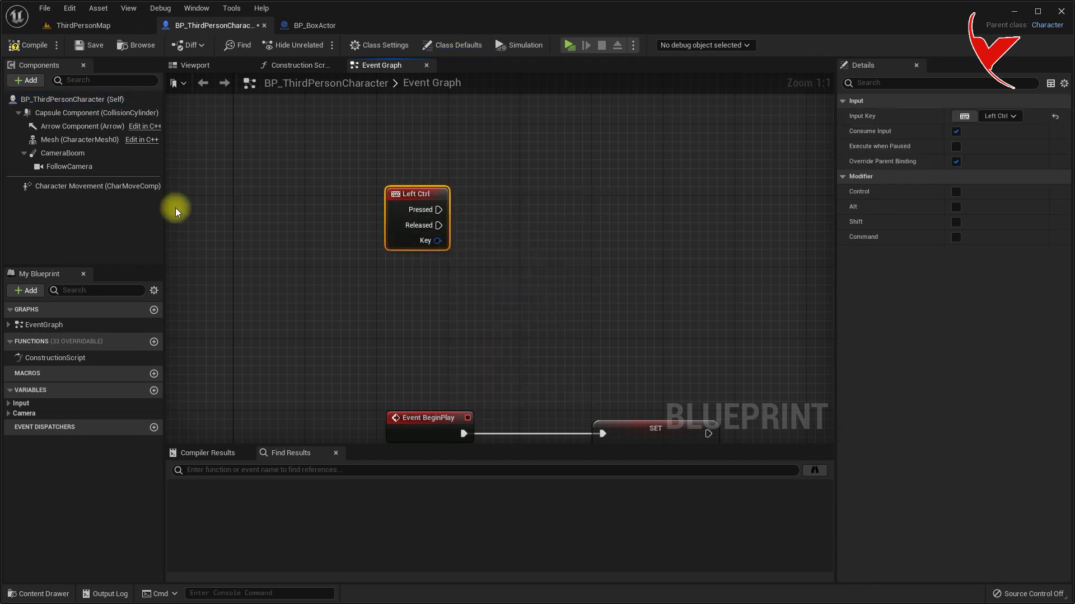
Add a Character Movement reference and set its default Max Walk Speed to 300.
drag(84, 186, 395, 267)
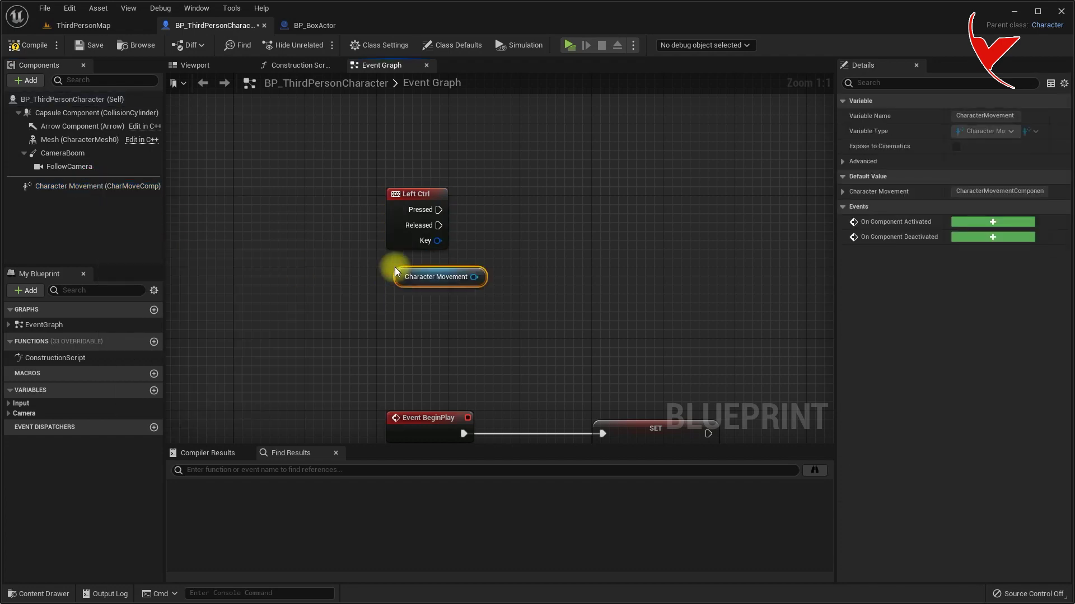
click(573, 301)
click(113, 187)
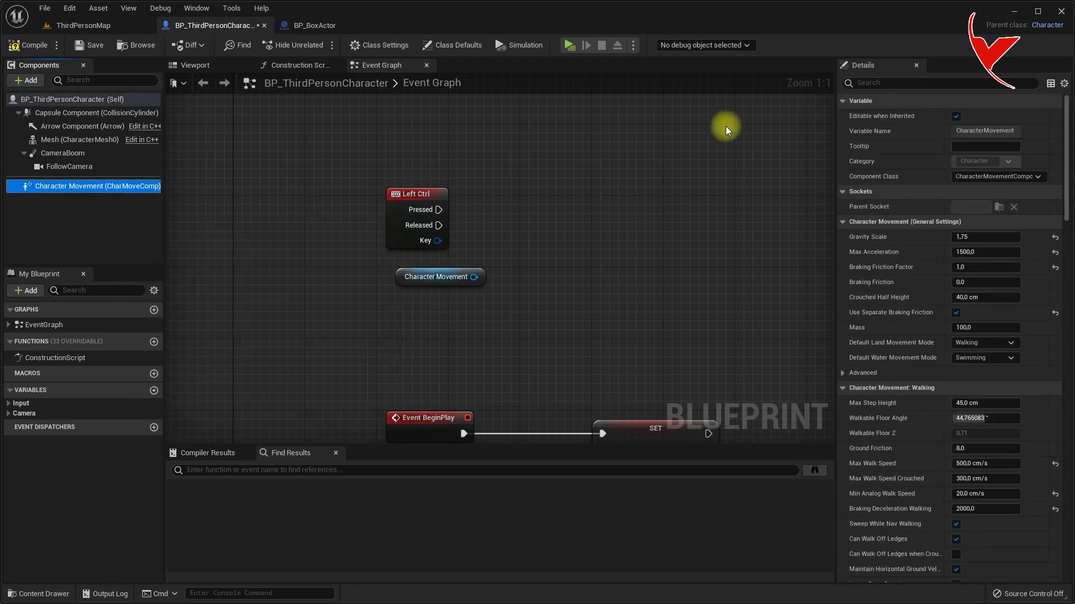
click(902, 79)
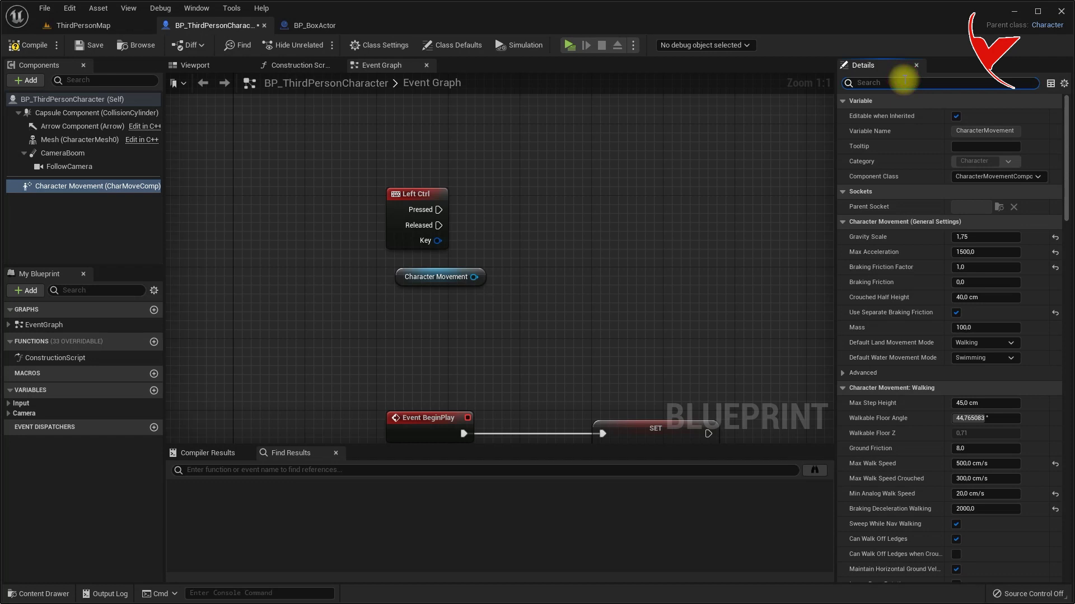
text(spee)
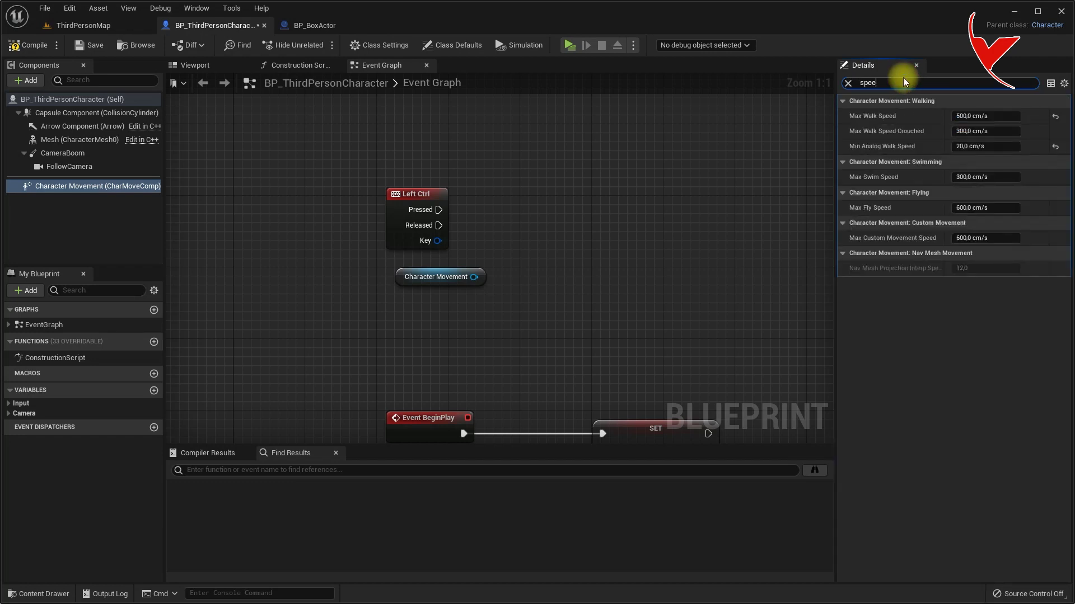
click(964, 116)
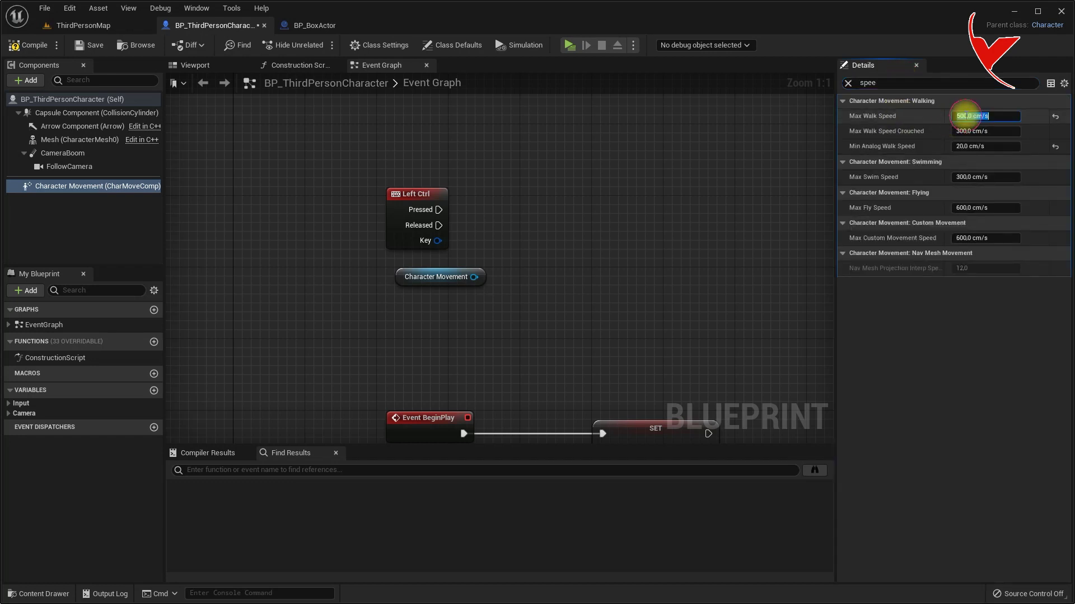
click(963, 116)
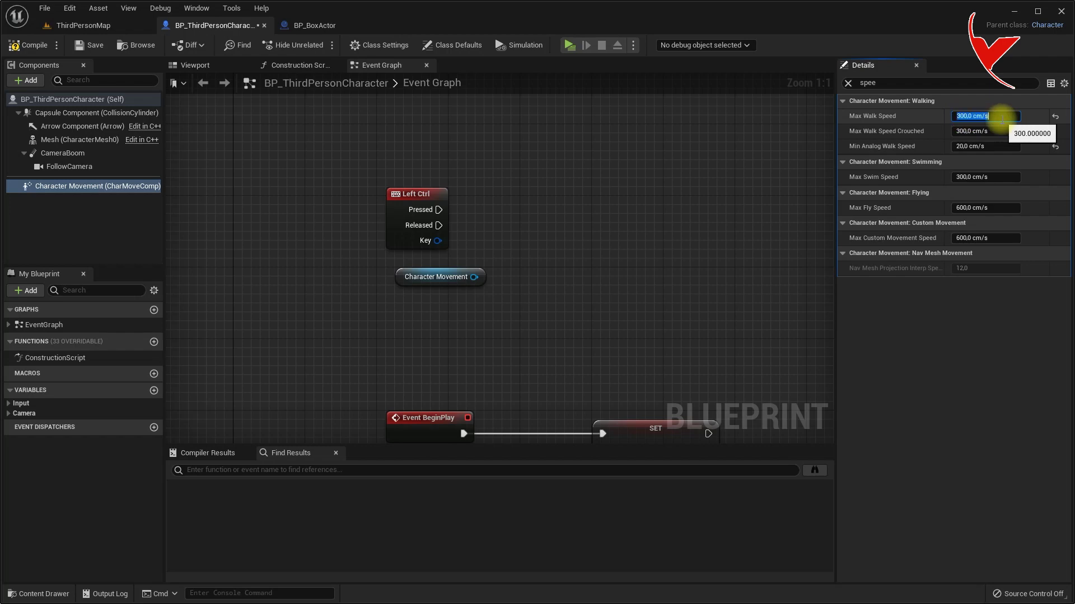
Add a SET Max Walk Speed node on Character Movement, run when Left Ctrl is pressed.
drag(409, 284, 398, 301)
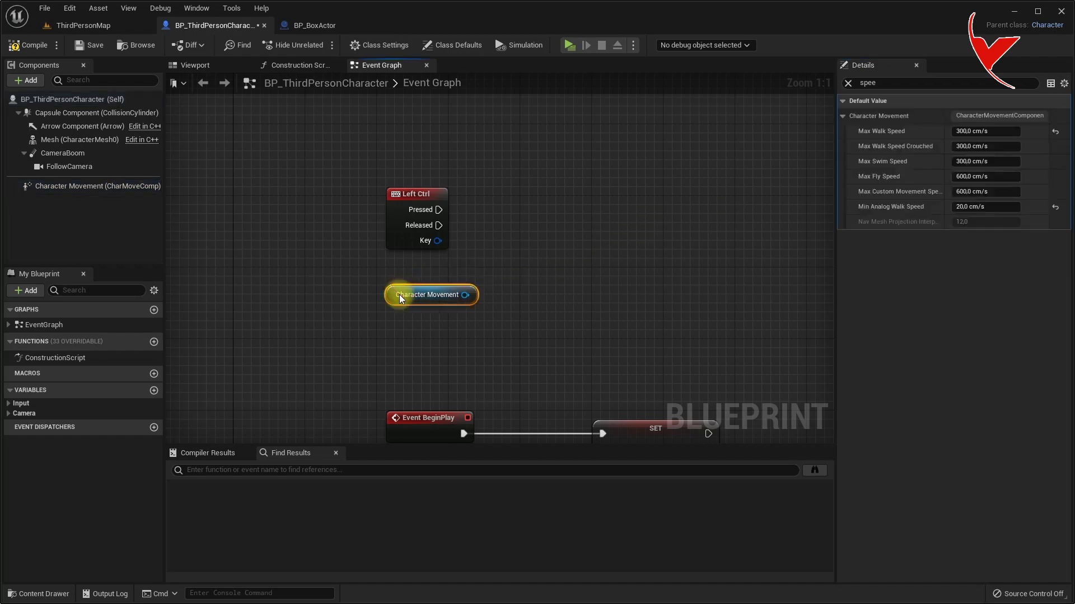
drag(472, 295, 532, 219)
text(set wa)
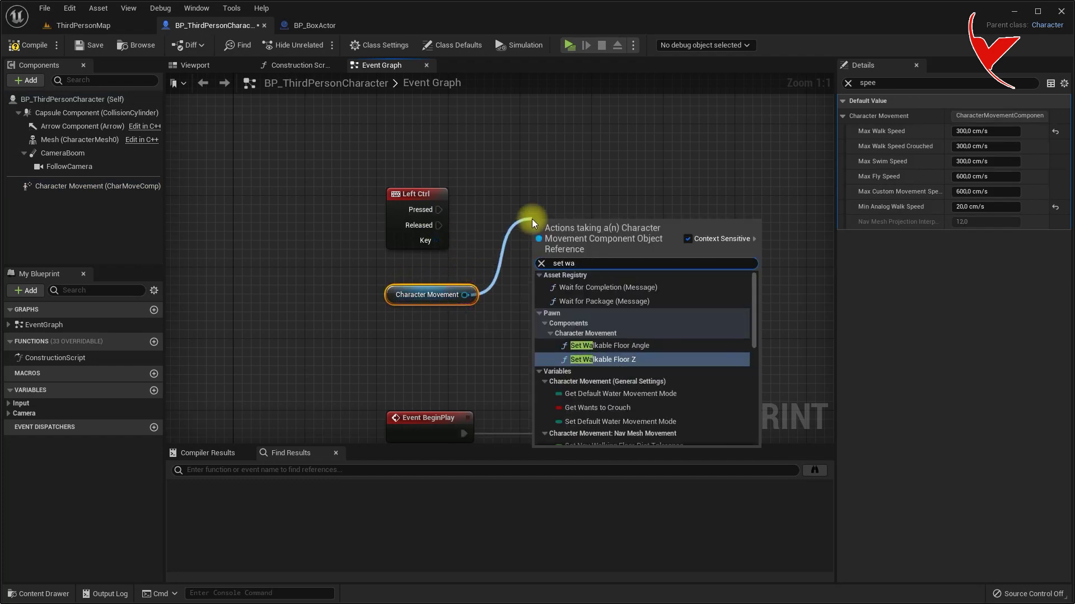
text(lk spee)
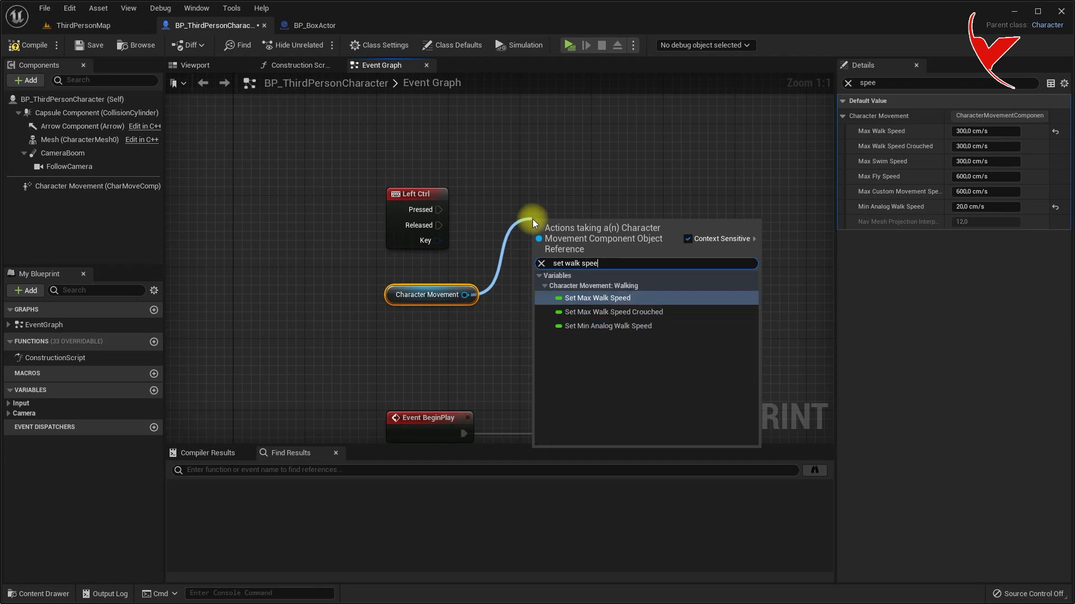
click(637, 299)
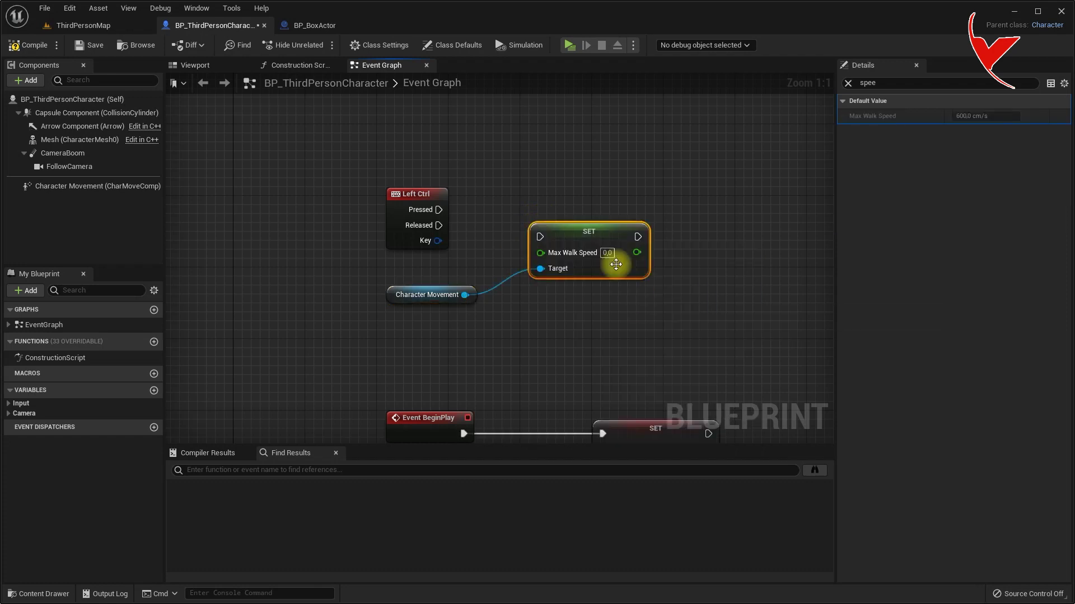
drag(437, 210, 548, 201)
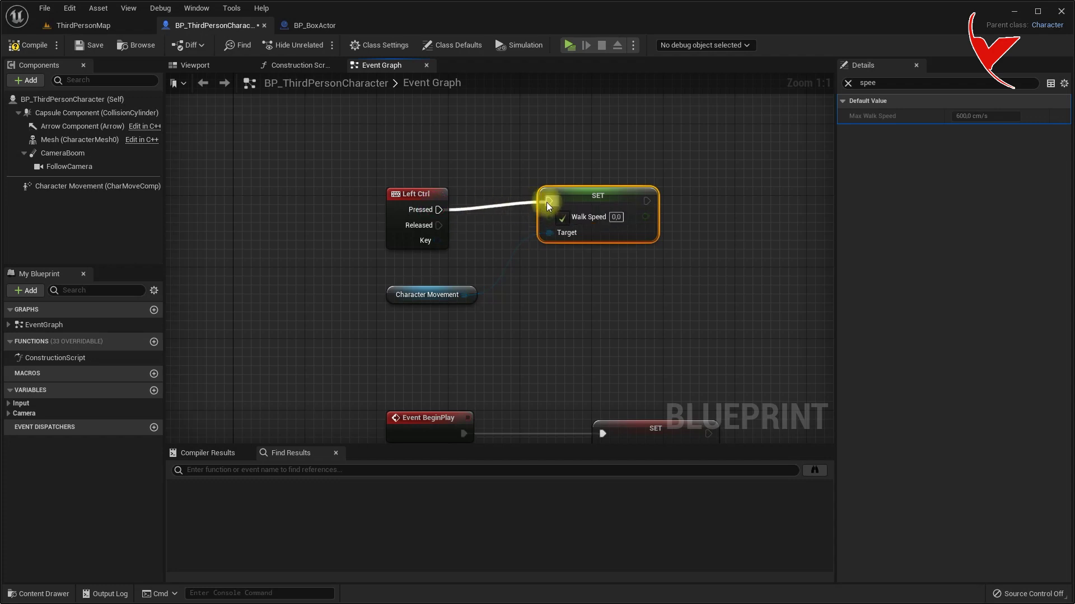
drag(404, 297, 377, 146)
Duplicate the SET node for Released at 300 and set the Pressed speed to 2500.
drag(585, 202, 585, 211)
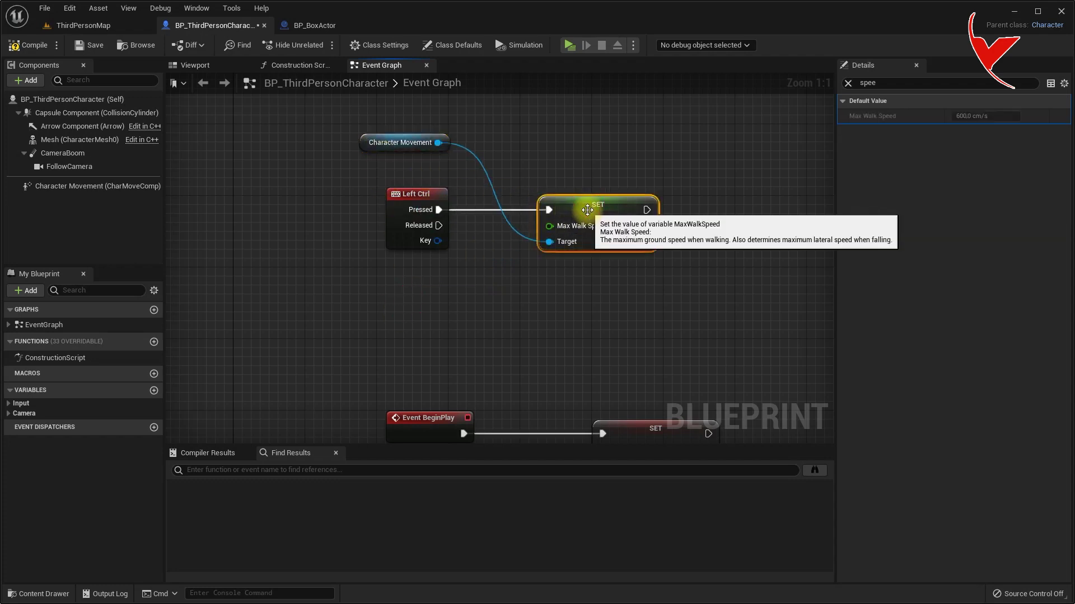
key(ctrl+c)
key(ctrl+v)
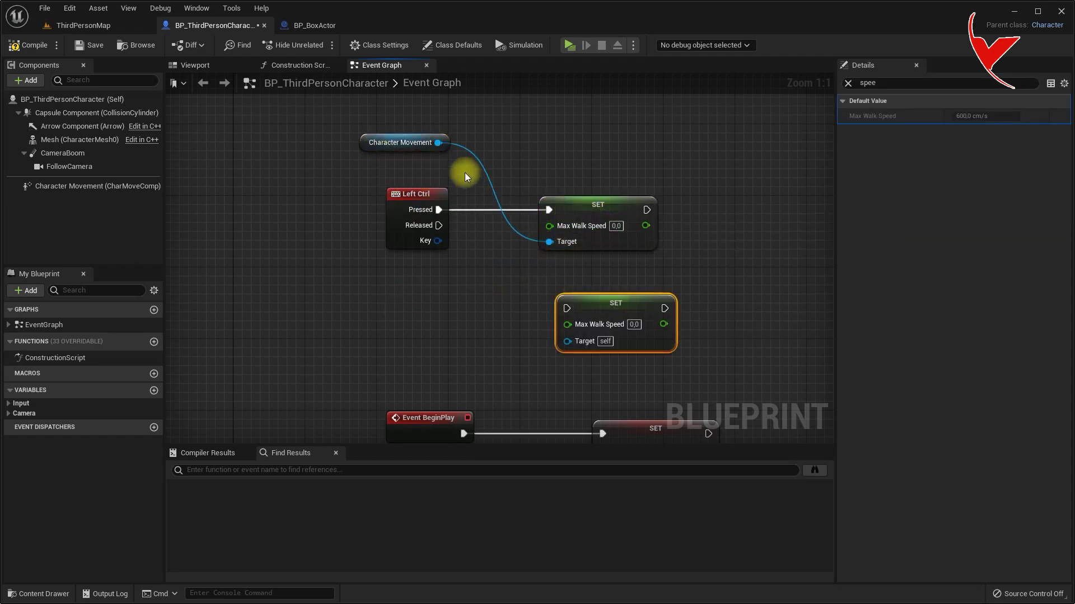
drag(437, 142, 564, 338)
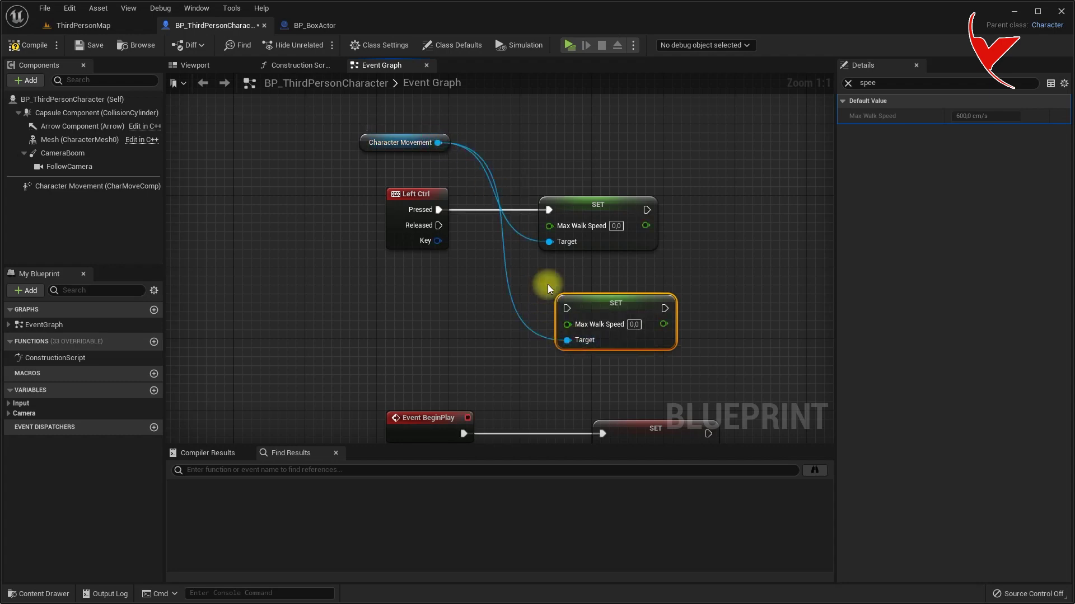
drag(438, 225, 479, 256)
drag(567, 308, 621, 307)
click(626, 325)
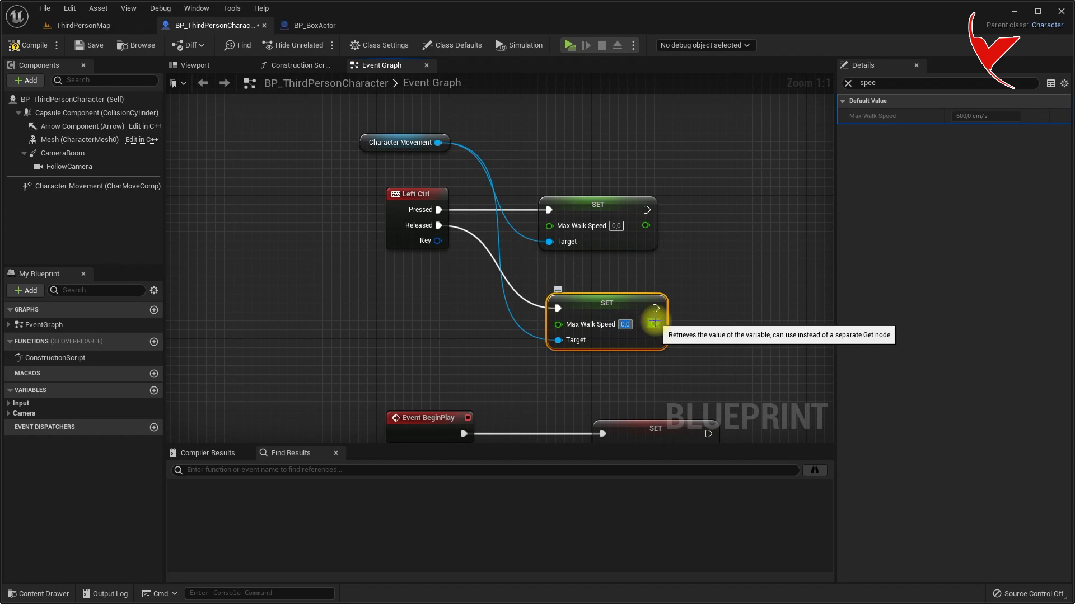
text(300)
click(616, 227)
text(2500)
key(Return)
click(92, 28)
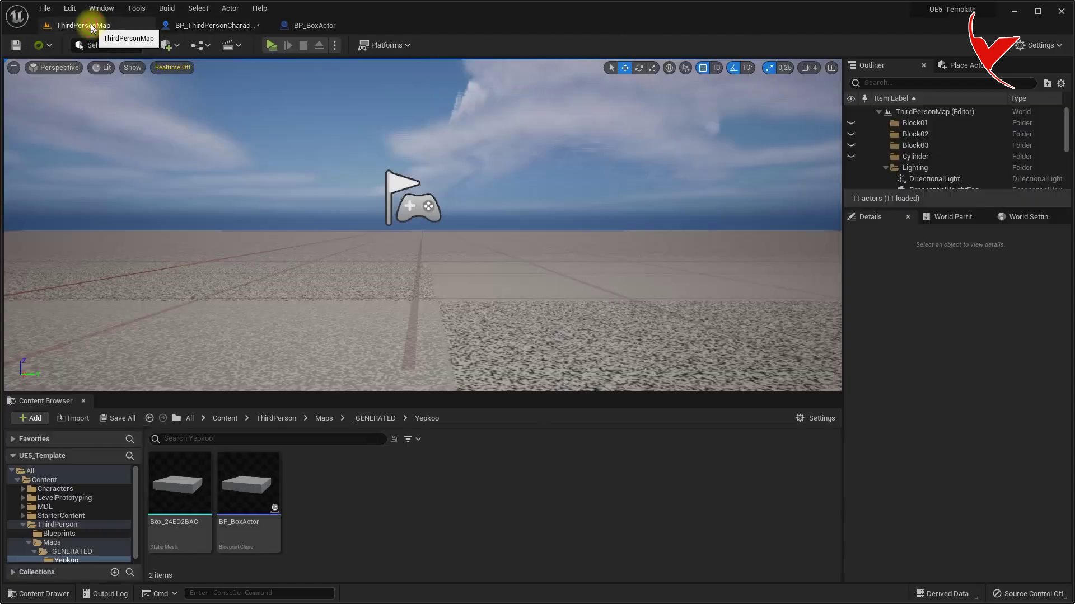
click(266, 43)
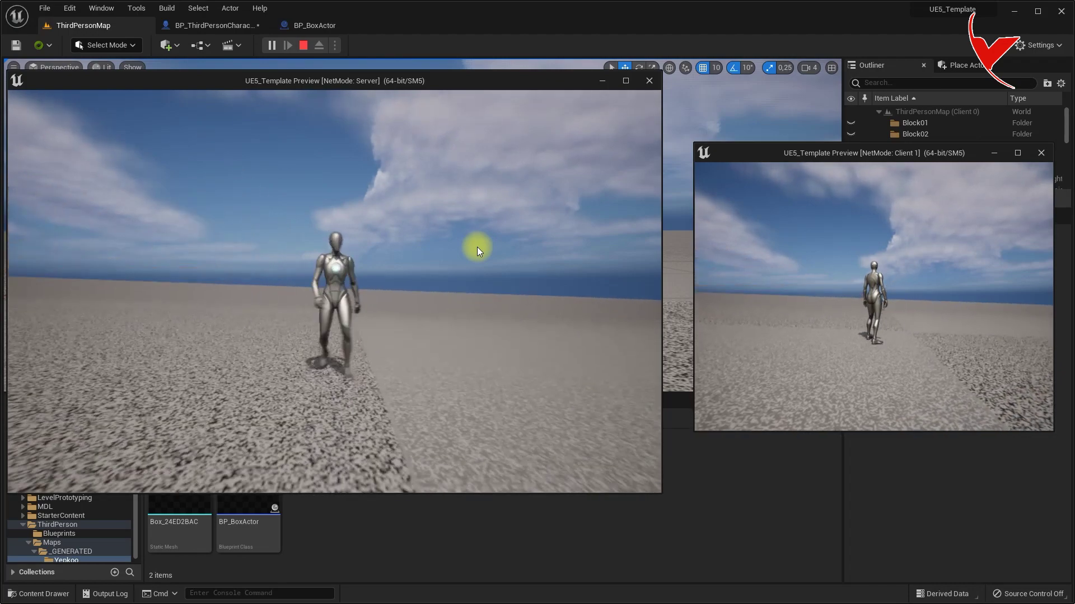
click(843, 282)
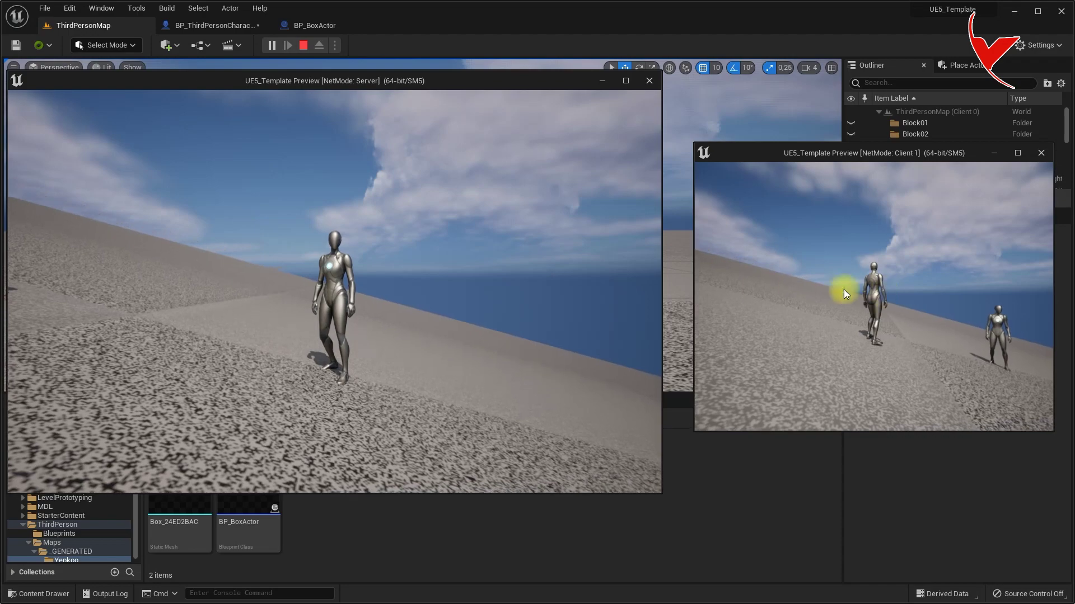
click(521, 271)
click(470, 308)
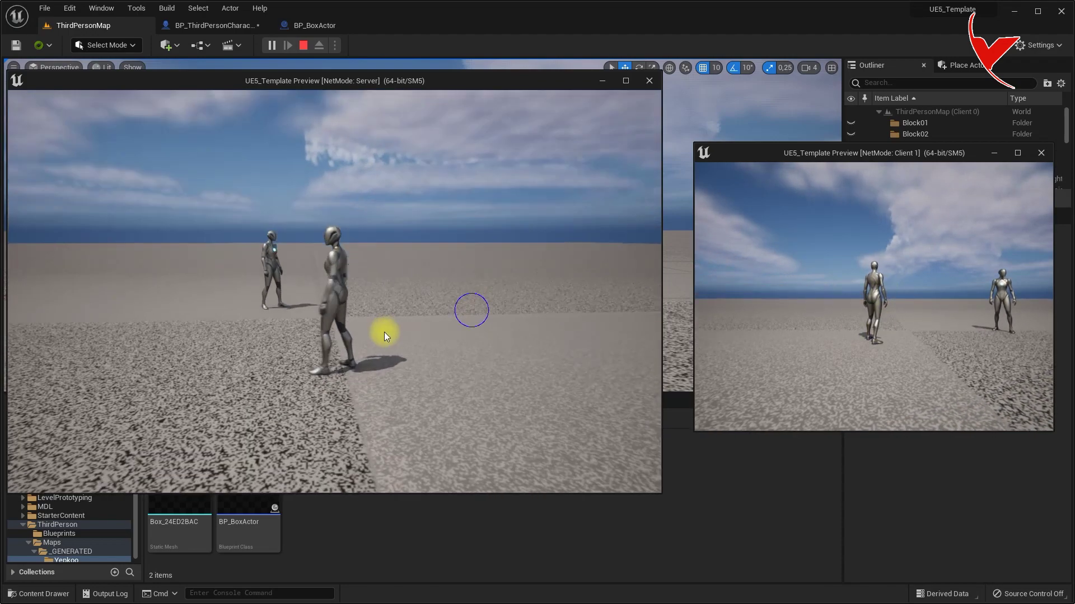
click(872, 347)
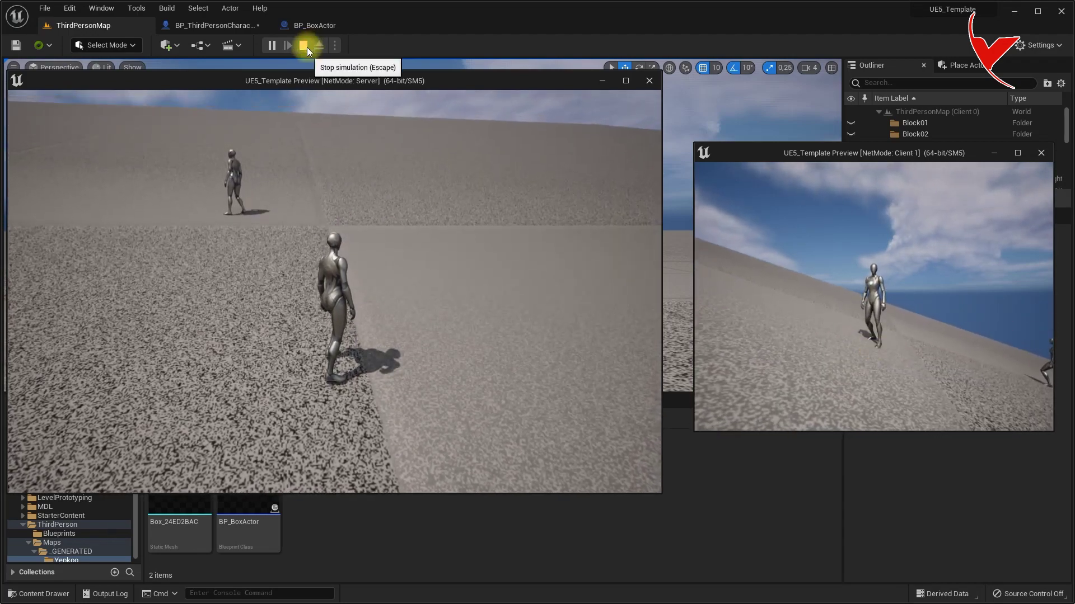
click(304, 46)
click(231, 26)
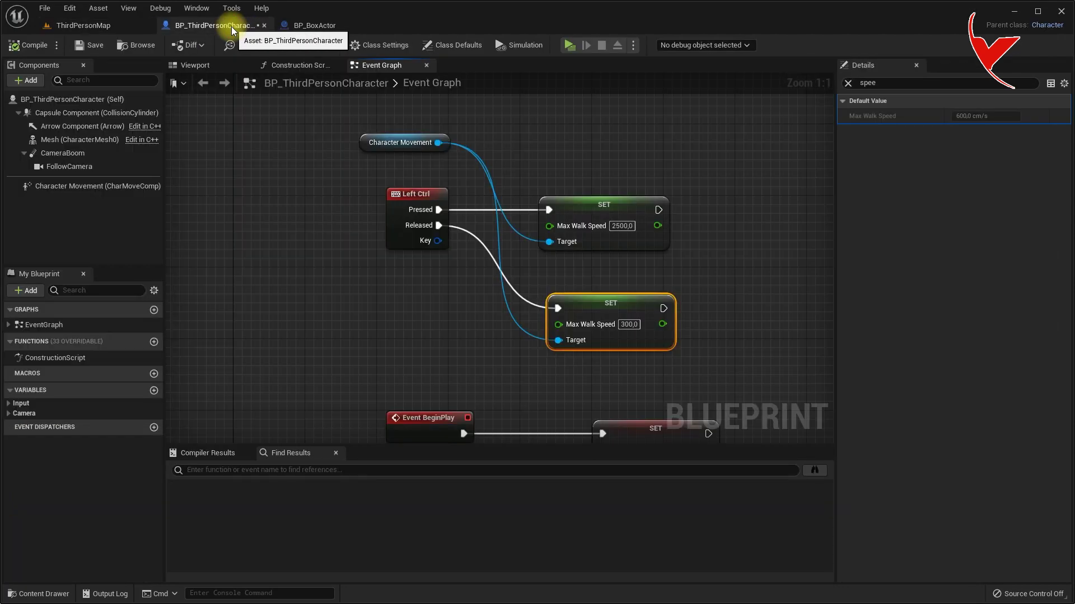
Add a custom event to the graph and name it SpeedEvent.
scroll(377, 320, down, 4)
right_drag(380, 324, 342, 348)
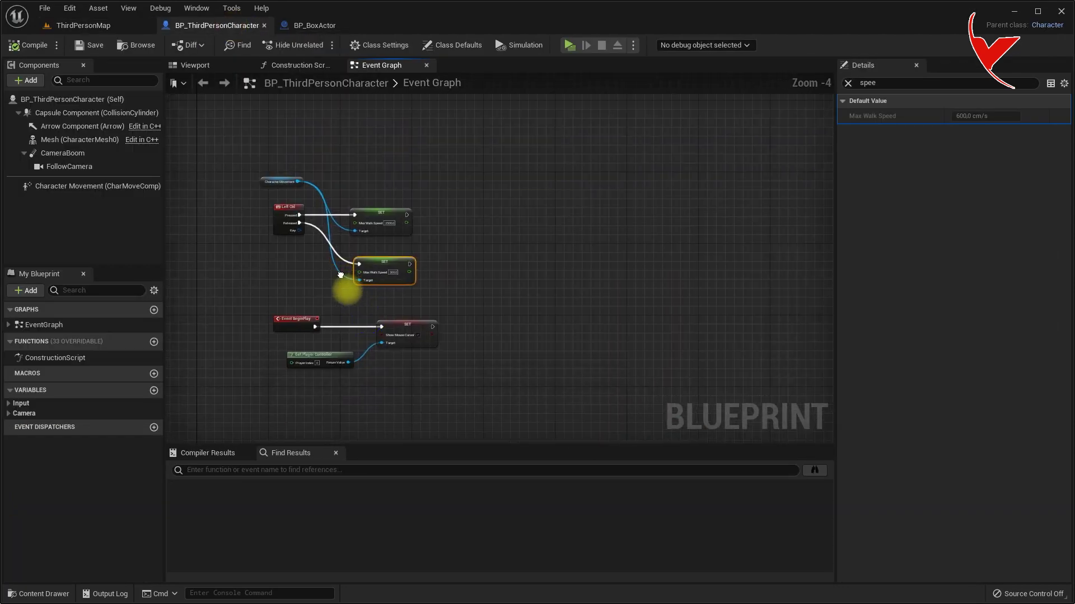
scroll(306, 227, up, 4)
right_drag(276, 168, 376, 204)
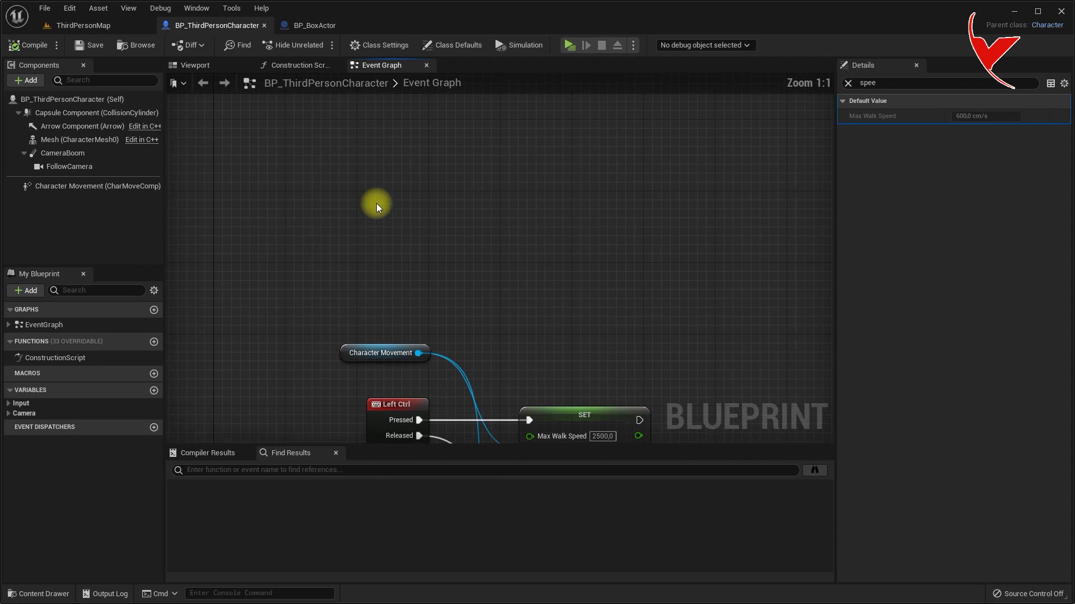
right_click(379, 193)
text(add)
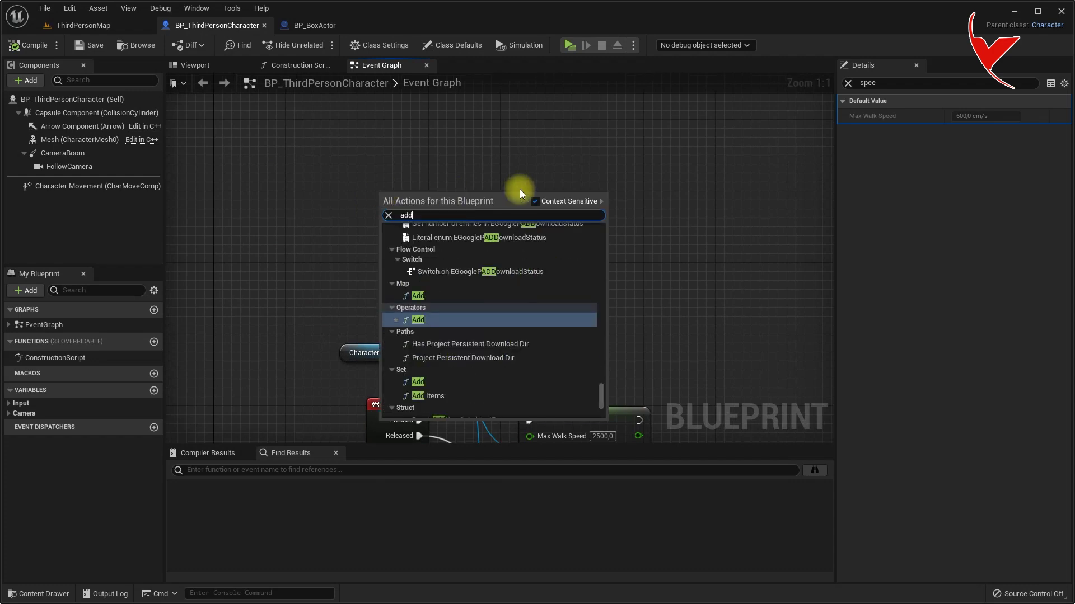
text( custom)
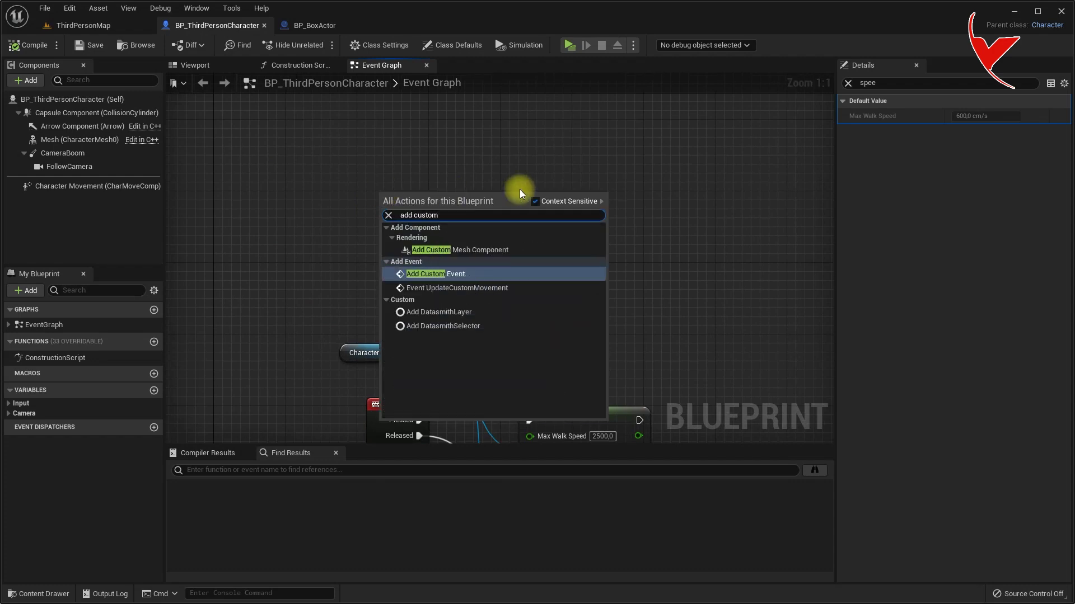
click(465, 274)
text(S)
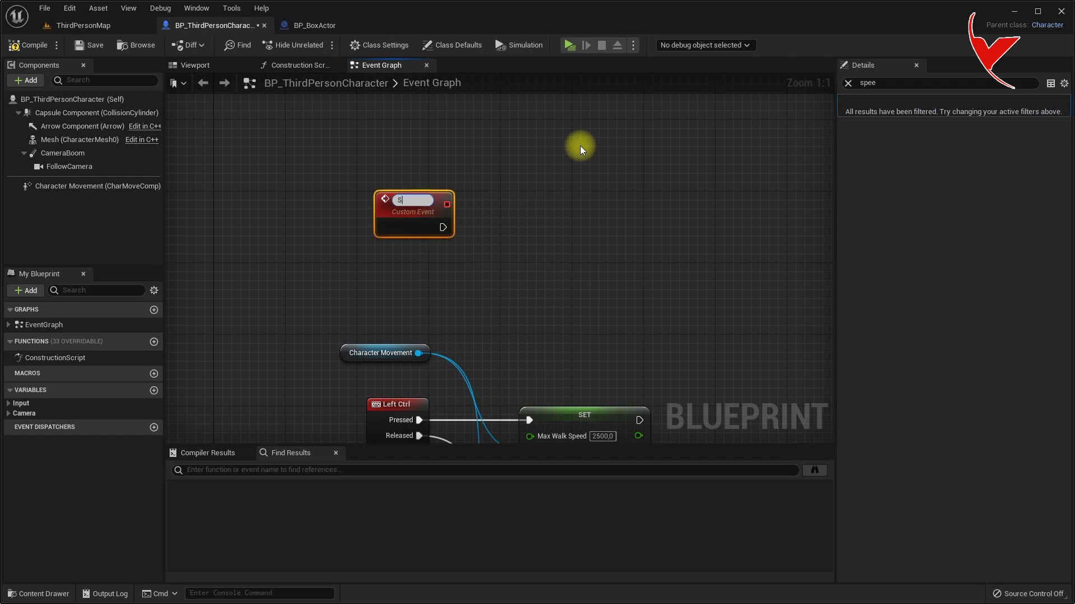
text(peedEvent)
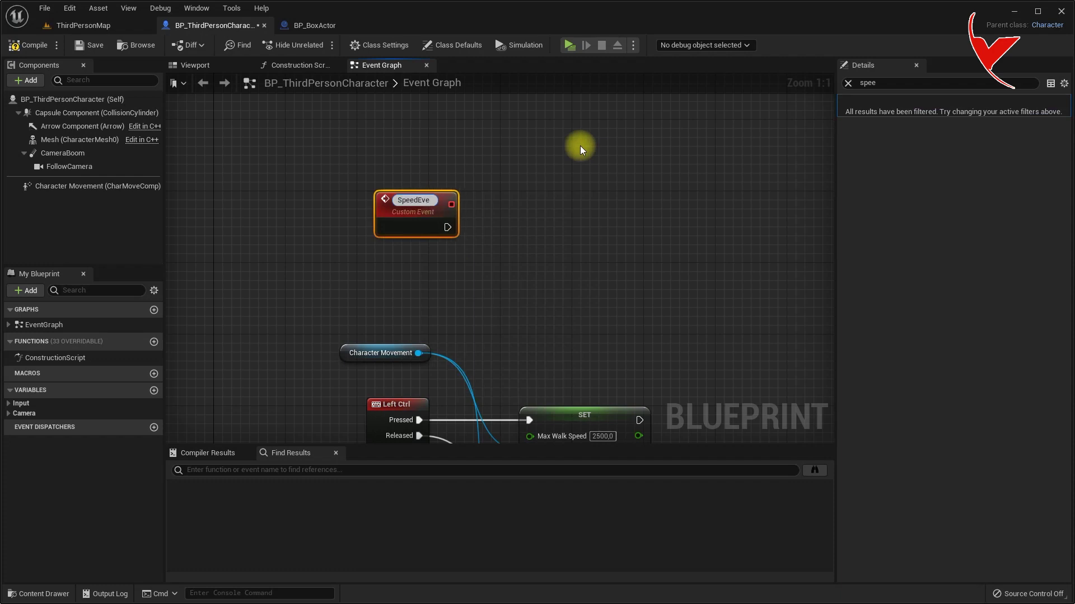
key(Return)
drag(411, 197, 375, 133)
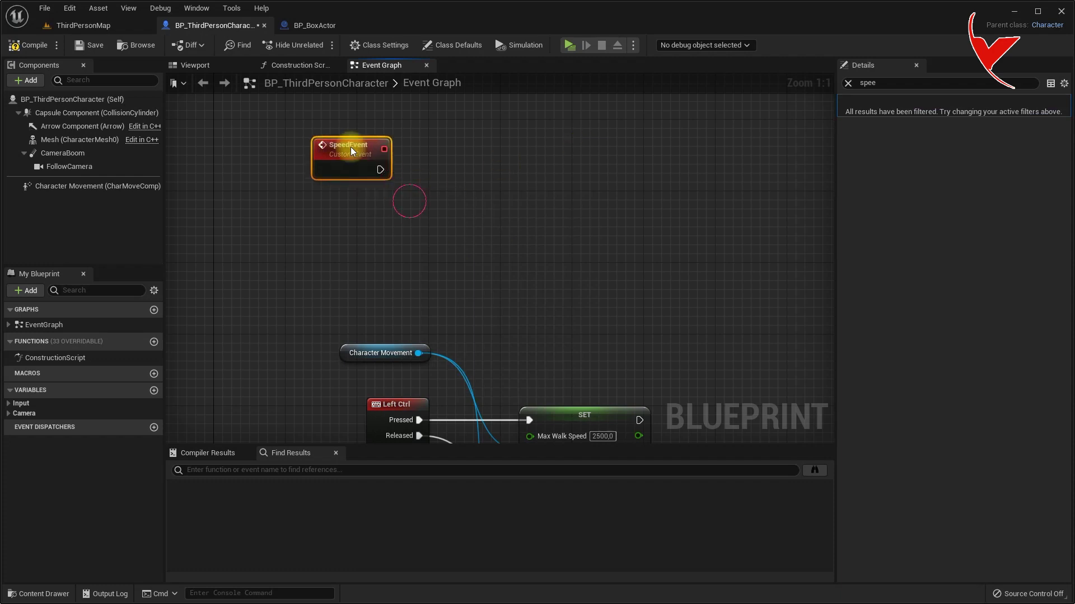
Give SpeedEvent a Boolean input named isSpeed? and pull a wire from its execution output.
click(848, 83)
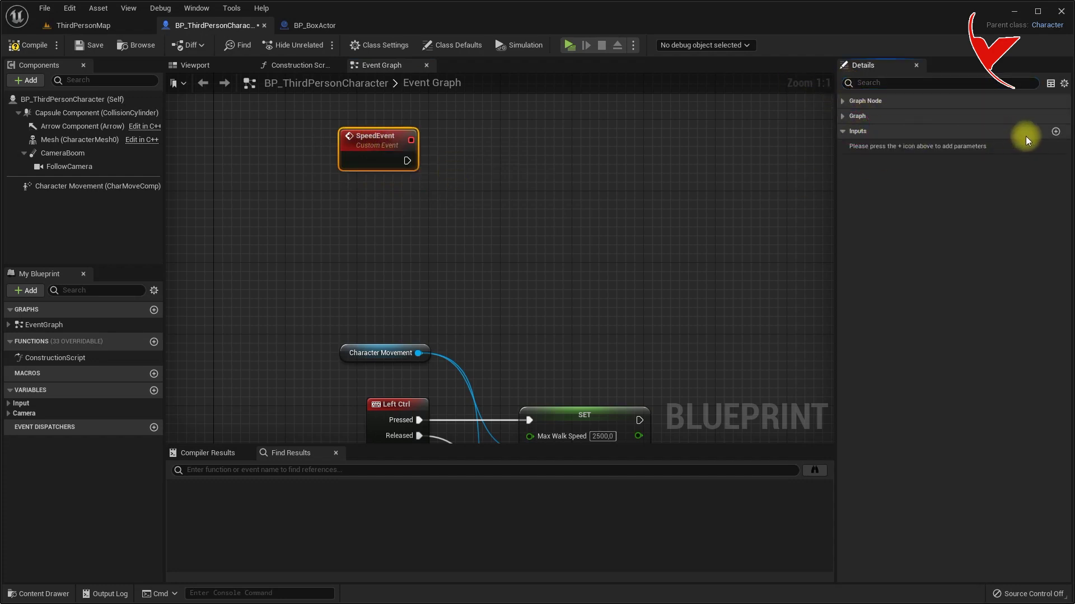
click(1055, 133)
text(isSpeed?)
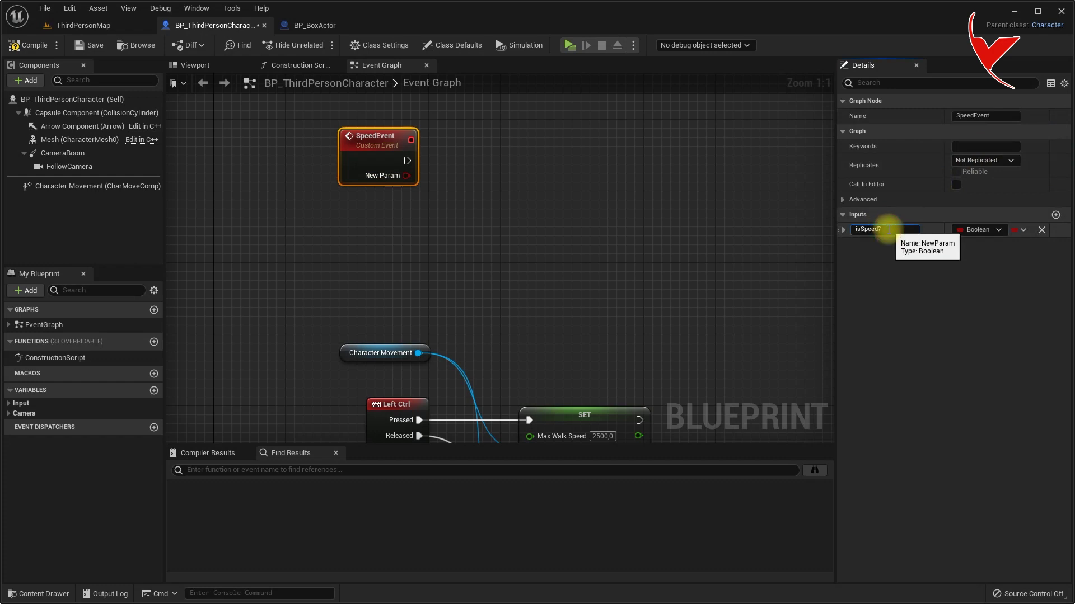
scroll(546, 257, down, 1)
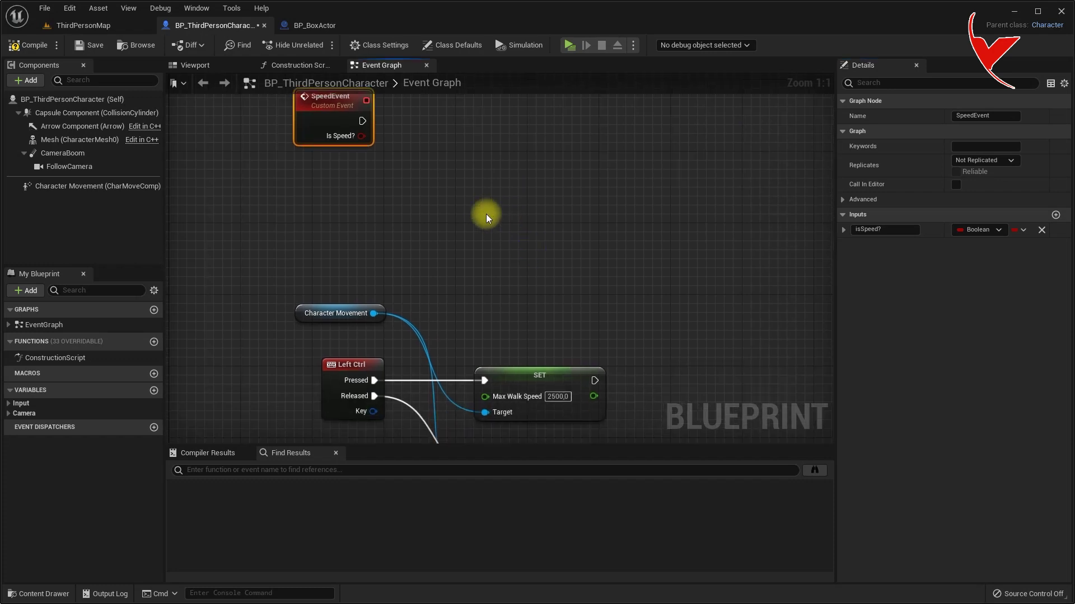
right_drag(417, 257, 380, 301)
drag(343, 173, 417, 173)
Add a Branch after SpeedEvent with Is Speed? wired to its Condition.
text(bra)
click(469, 360)
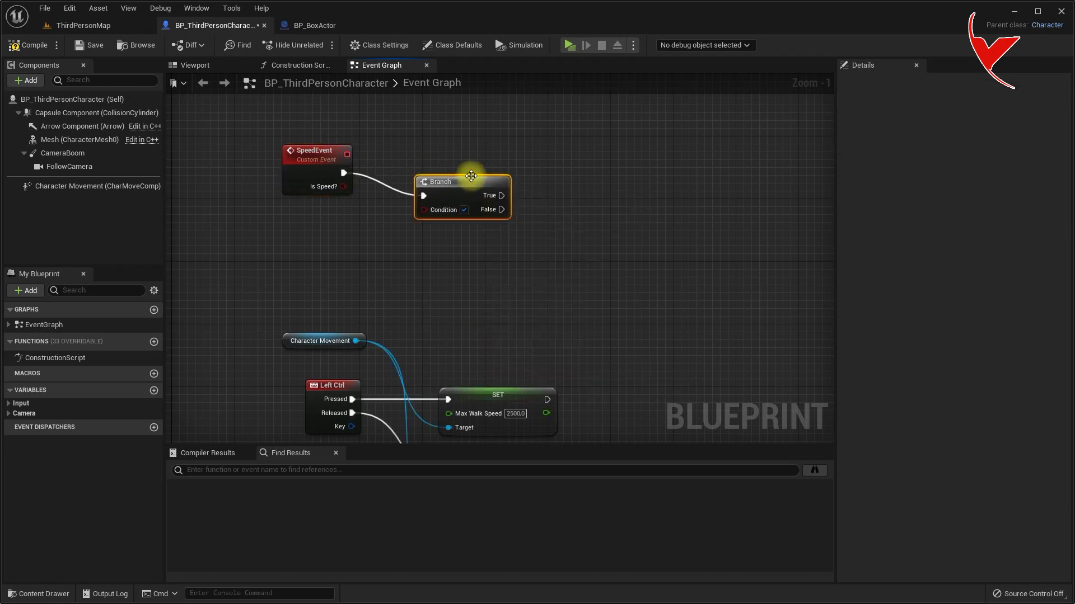
drag(341, 186, 415, 185)
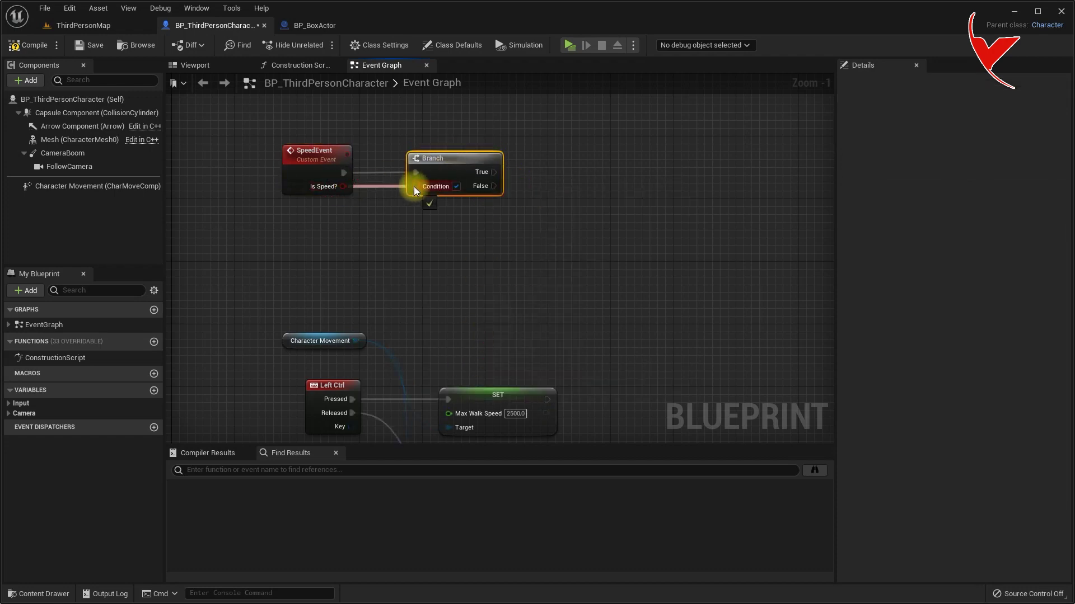
Copy the Character Movement node and both SET Max Walk Speed nodes and paste them beside the Branch.
right_drag(412, 180, 351, 214)
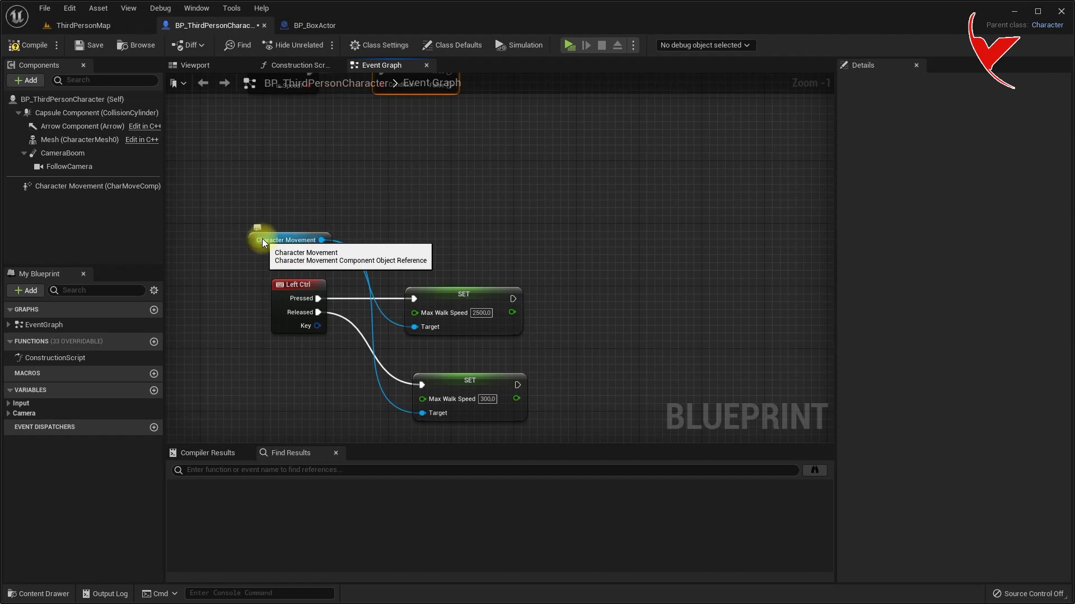
click(262, 241)
click(318, 208)
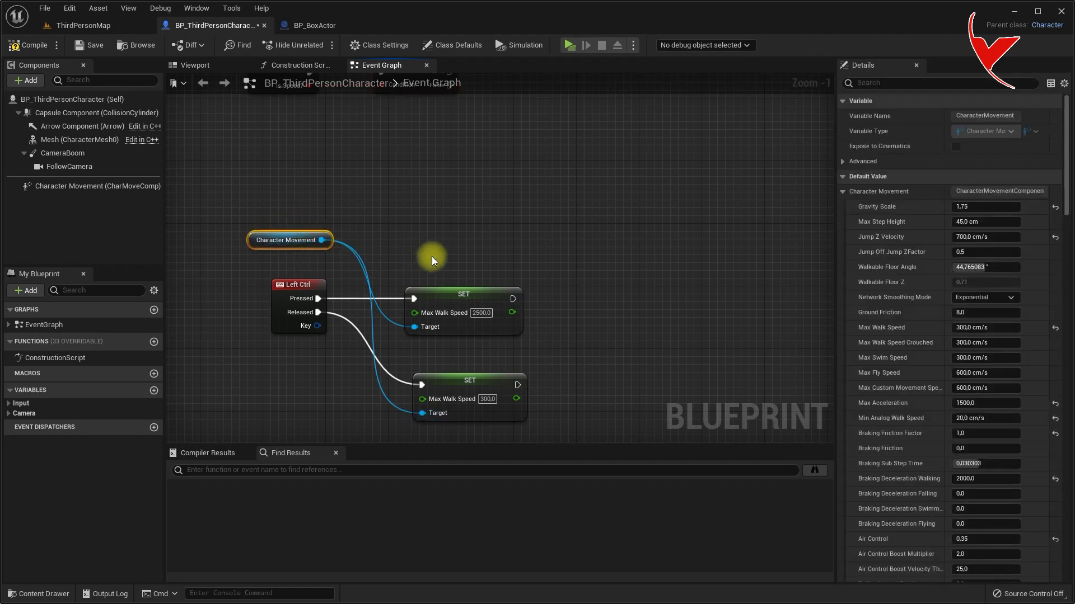
drag(432, 256, 546, 391)
key(ctrl+c)
right_drag(561, 196, 525, 268)
click(535, 186)
key(ctrl+v)
mouse_move(450, 125)
mouse_down()
mouse_move(445, 180)
mouse_move(461, 196)
mouse_up()
click(501, 232)
mouse_move(559, 196)
mouse_down()
mouse_move(682, 327)
mouse_move(688, 216)
mouse_up()
click(490, 135)
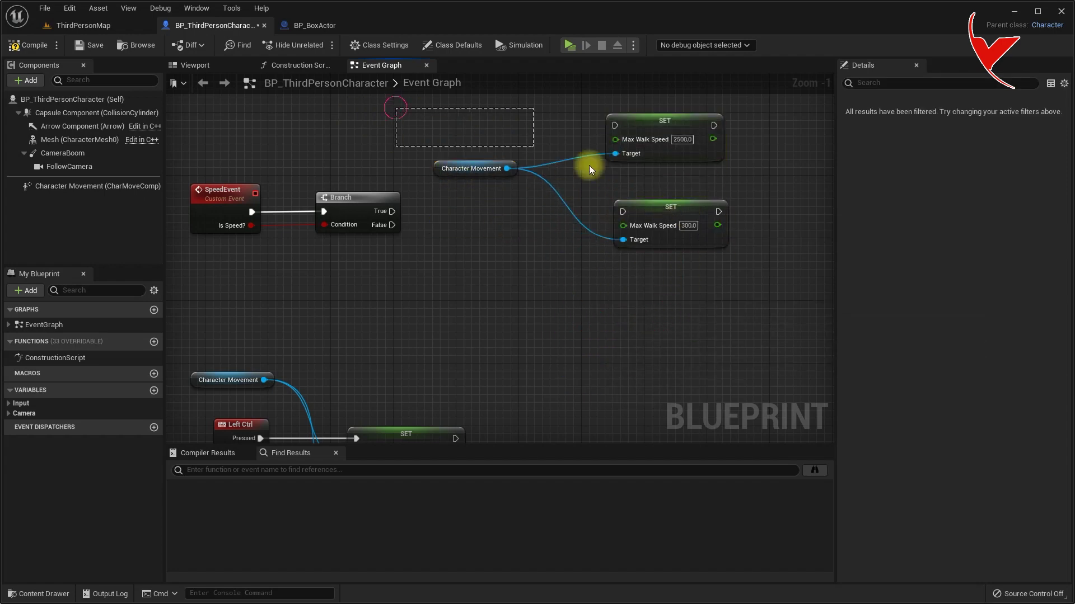
drag(670, 129, 670, 184)
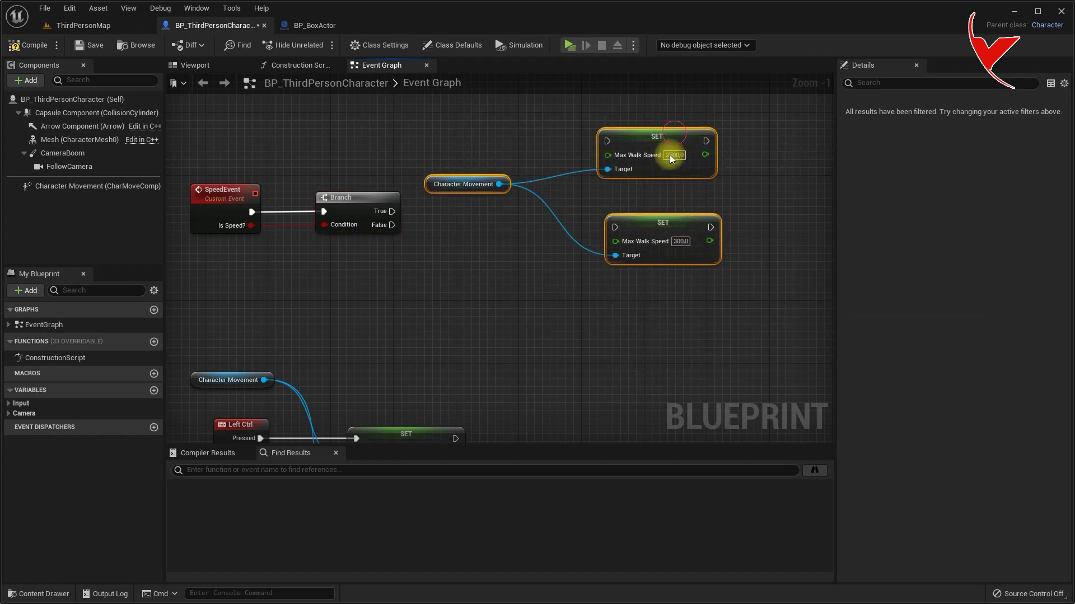
click(478, 180)
Wire Branch True to the 2500 SET and False to the 300 SET.
drag(390, 211, 622, 182)
click(486, 227)
drag(392, 225, 627, 268)
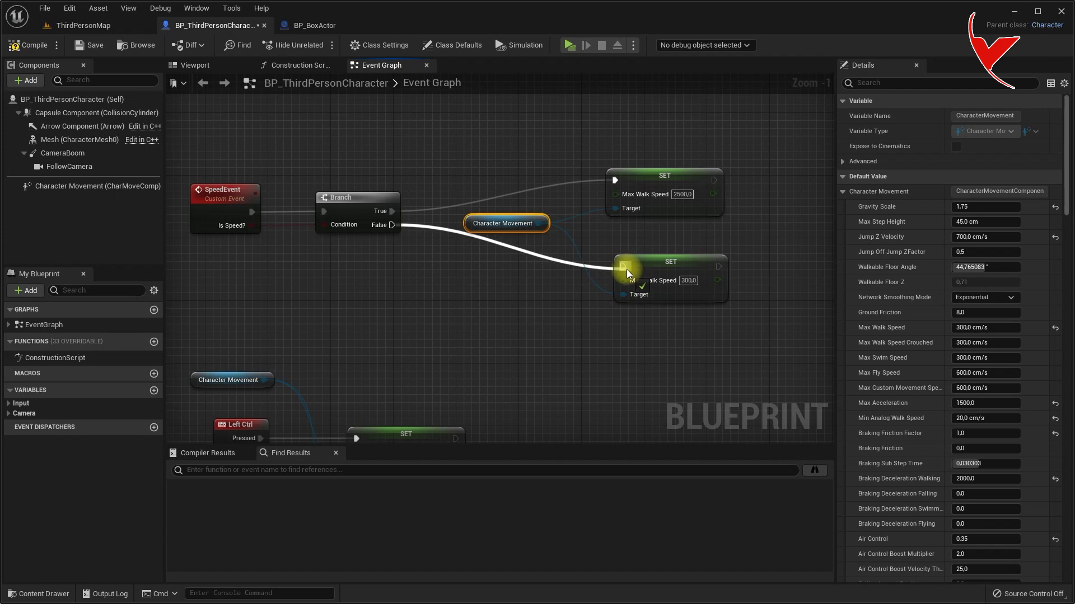
right_drag(549, 282, 589, 249)
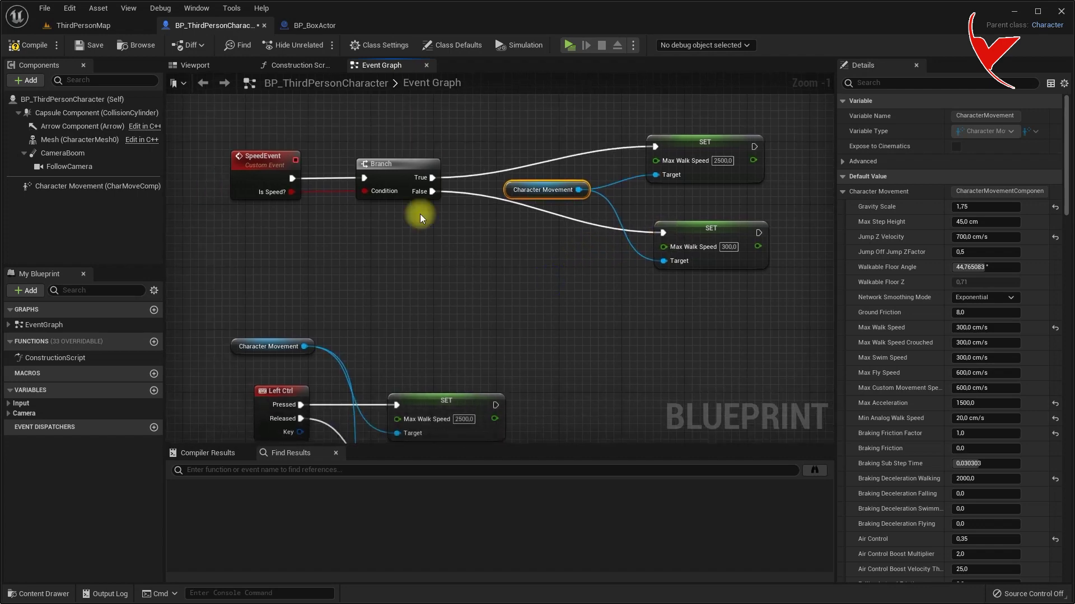
Set SpeedEvent's Replicates option to Run on Server.
click(266, 170)
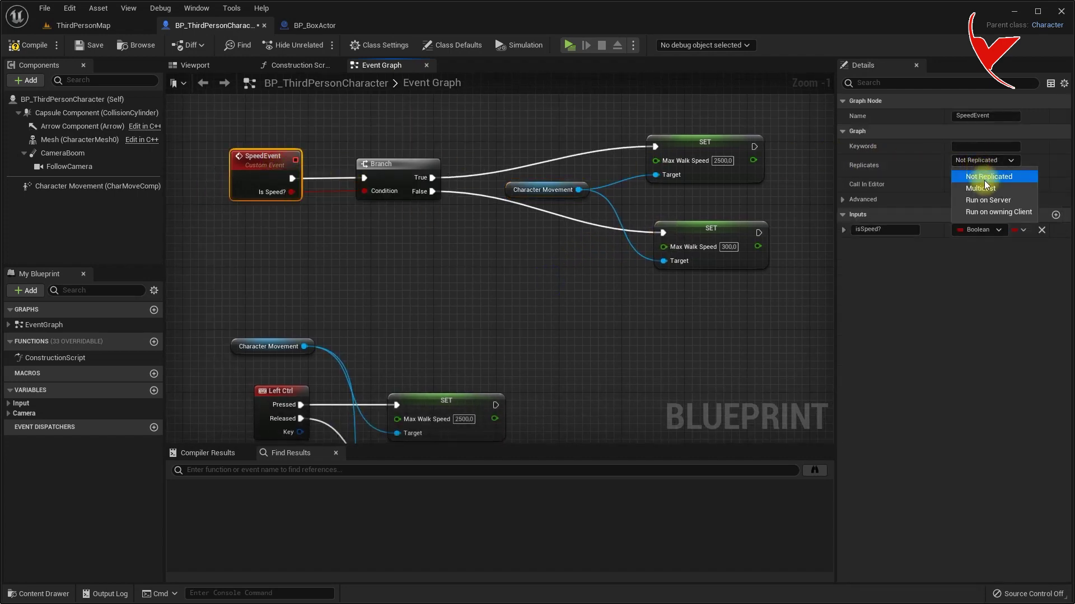
click(988, 199)
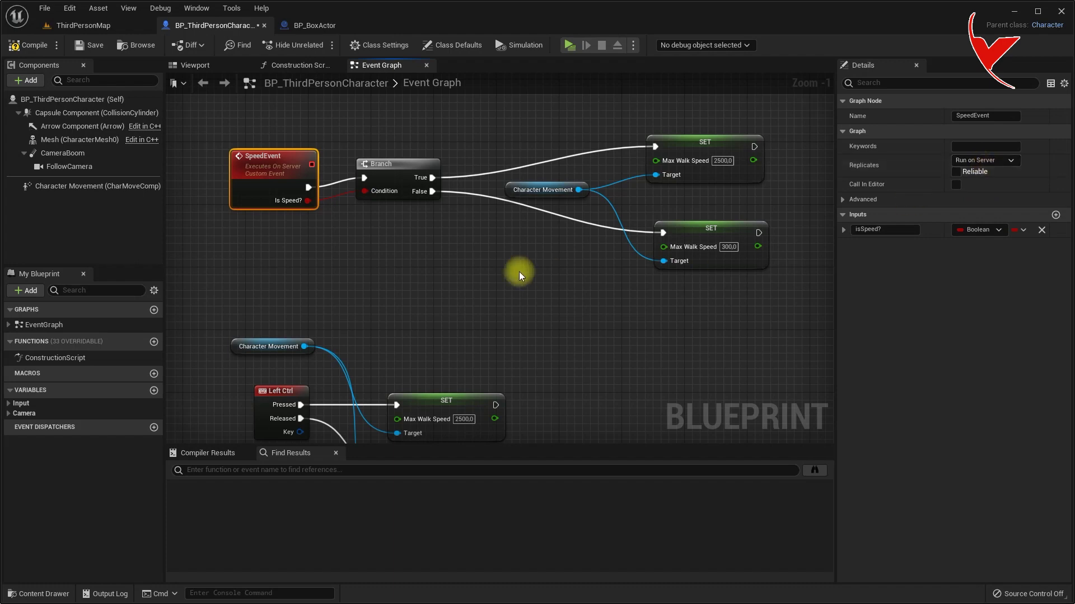
right_drag(519, 271, 566, 261)
drag(327, 162, 326, 153)
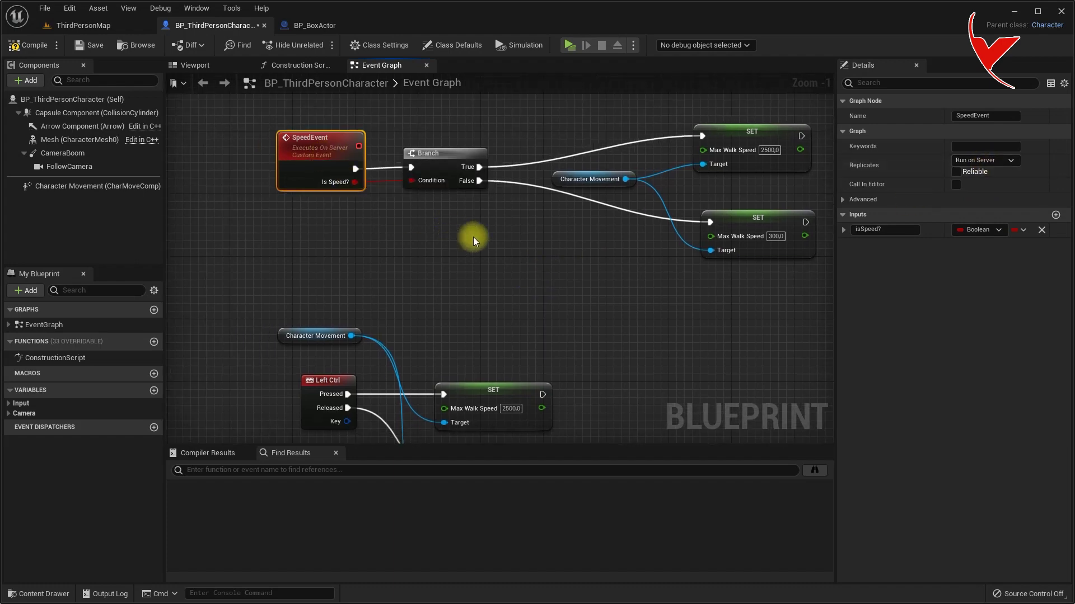
right_drag(474, 240, 410, 245)
scroll(409, 242, down, 1)
right_drag(488, 305, 469, 246)
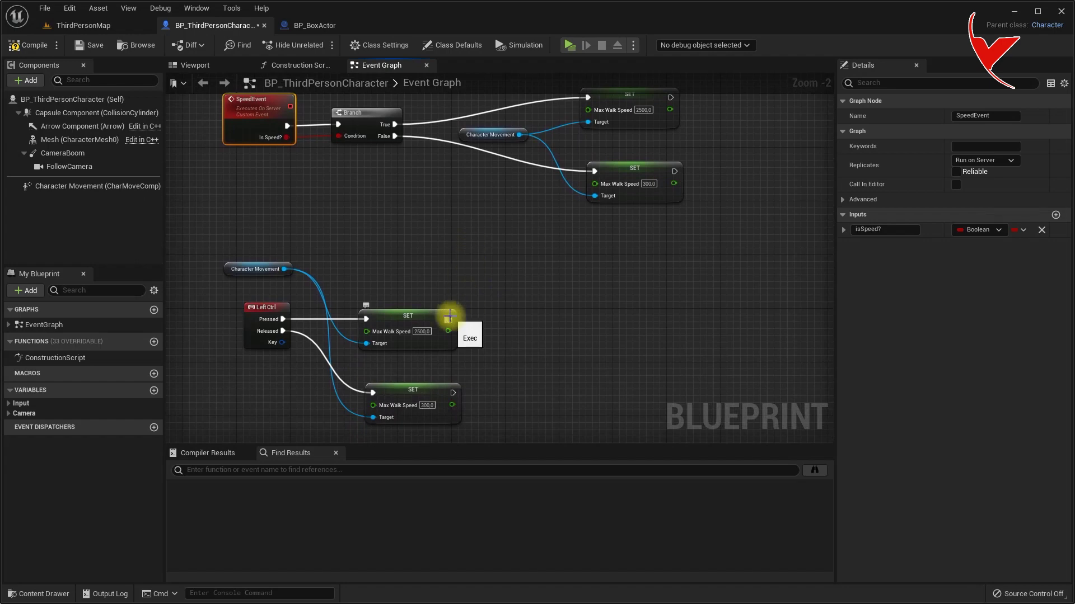
Call Speed Event with Is Speed? checked after the Left Ctrl Pressed 2500 SET.
drag(448, 317, 511, 315)
text(speed)
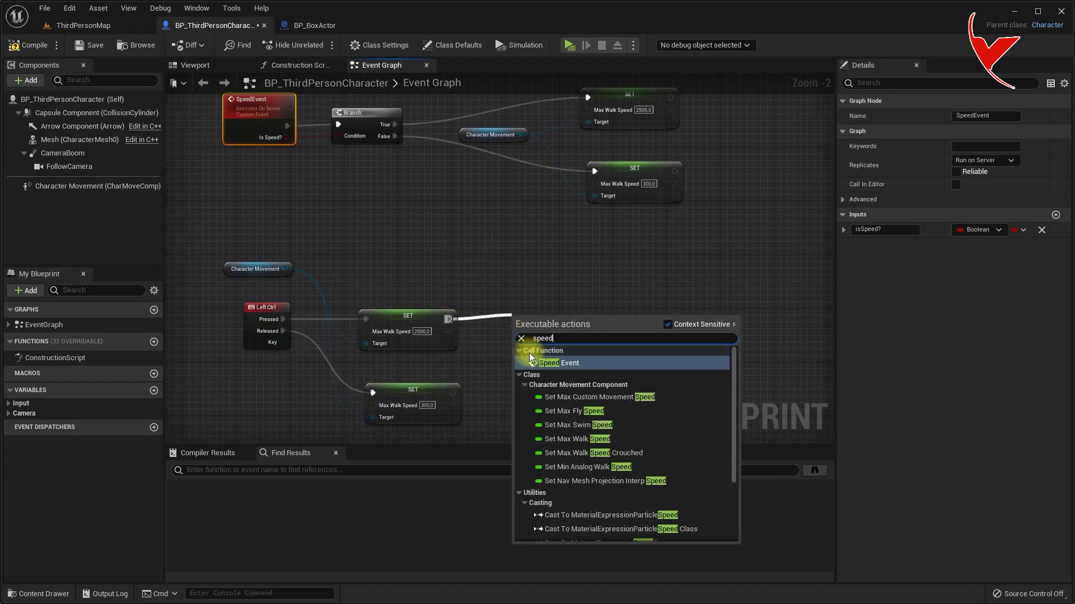
click(552, 363)
drag(572, 309, 578, 296)
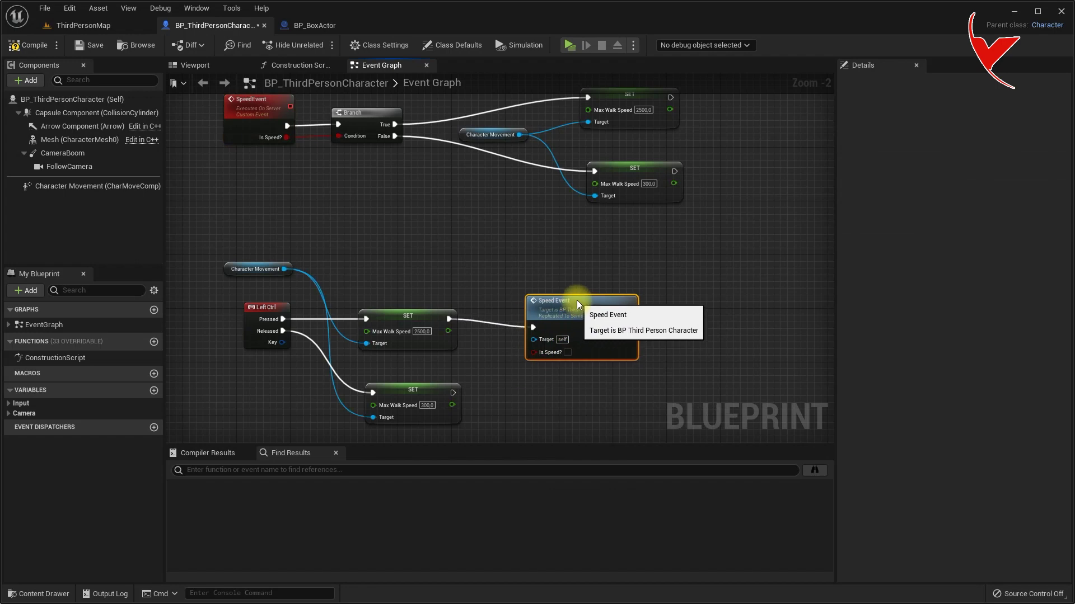
click(567, 346)
scroll(571, 349, up, 2)
right_drag(552, 382, 555, 271)
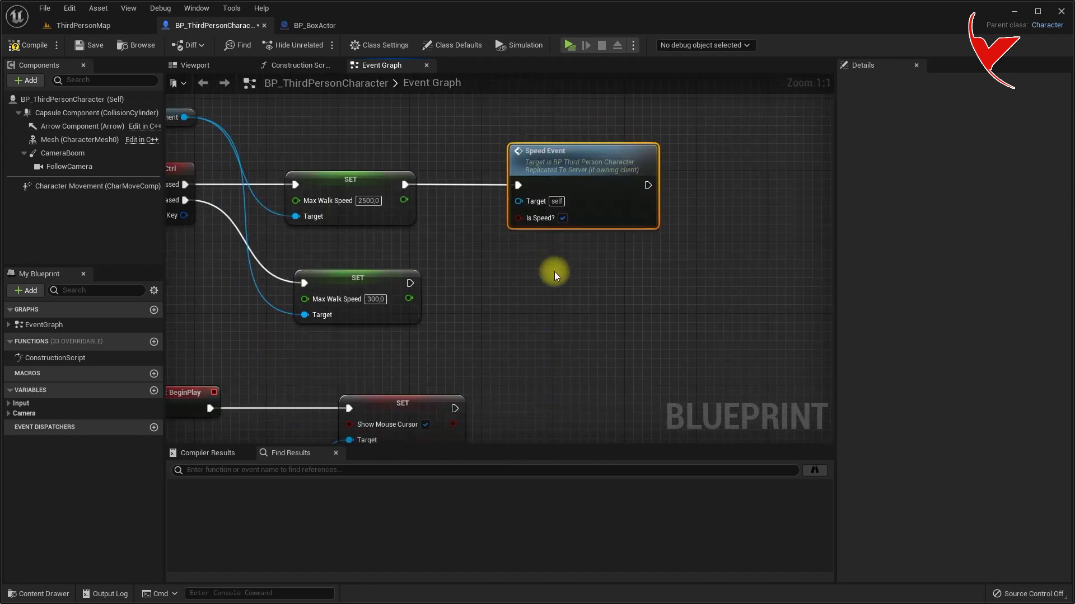
Duplicate the Speed Event call and connect it after the Released 300 SET.
key(ctrl+c)
key(ctrl+v)
drag(532, 288, 507, 273)
drag(409, 284, 412, 291)
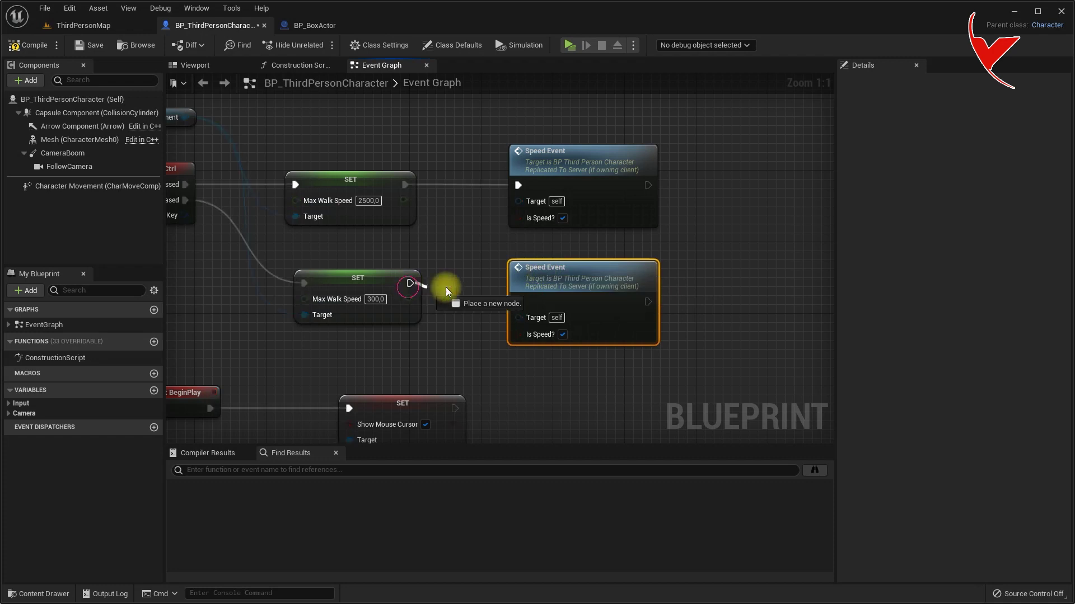
drag(516, 304, 517, 303)
drag(566, 283, 565, 256)
Play ThirdPersonMap with two players as listen server and run the client character using W and S.
click(84, 25)
click(269, 46)
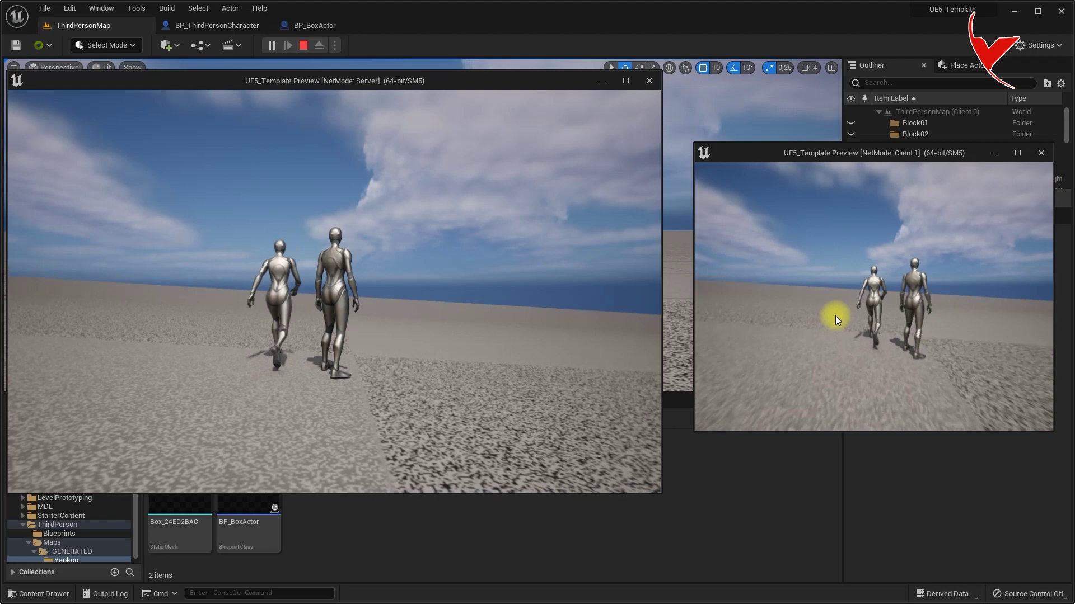
key(w)
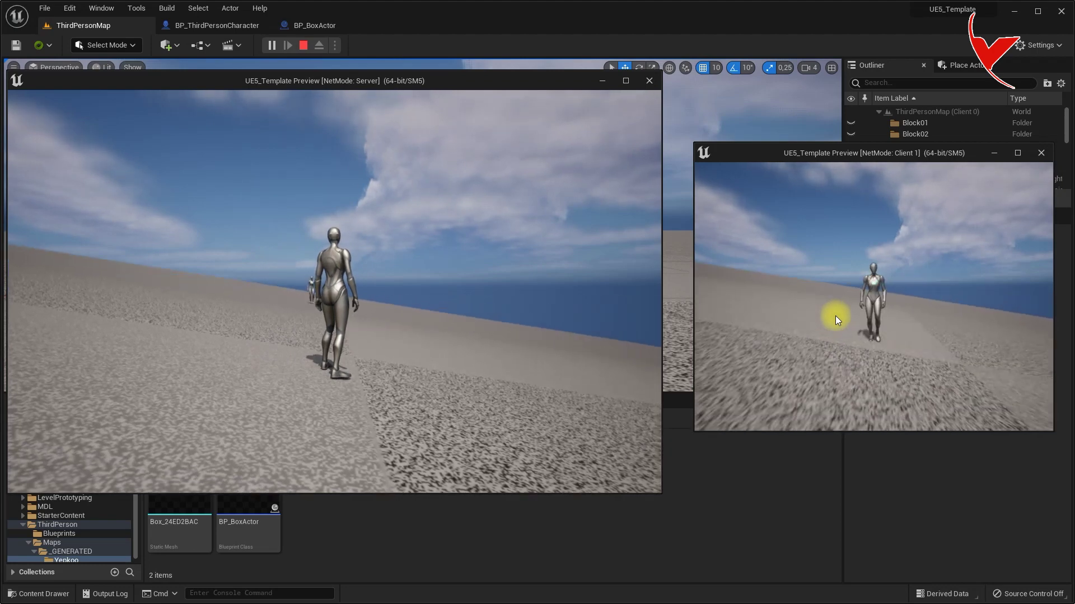
key(s)
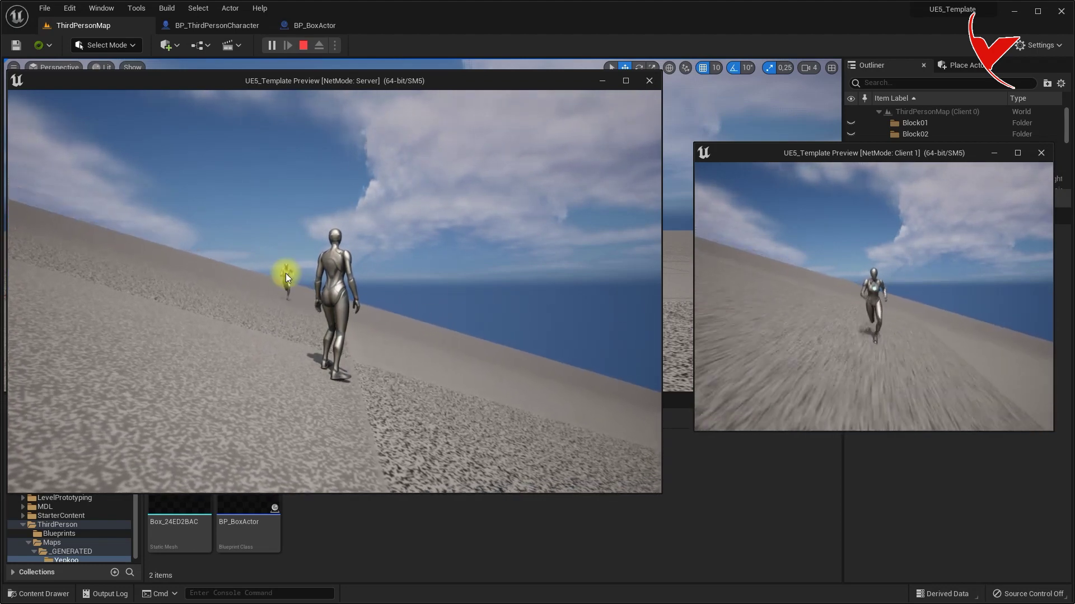